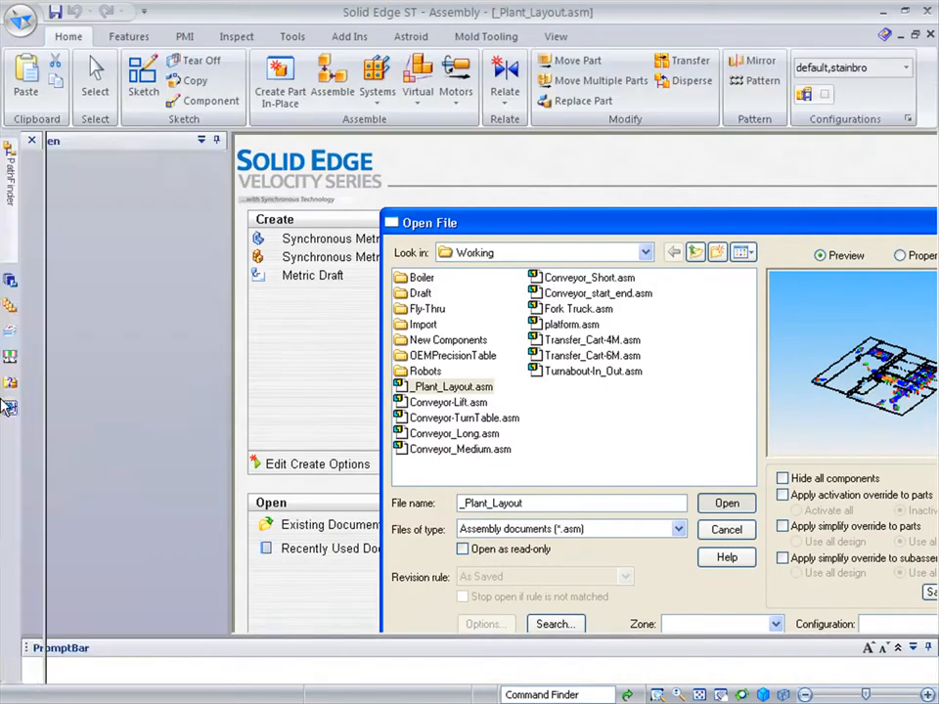
Step: Set the Select pane to auto-hide and keep the assembly PathFinder pinned open
{"action": "left_click", "coordinate": [8, 406]}
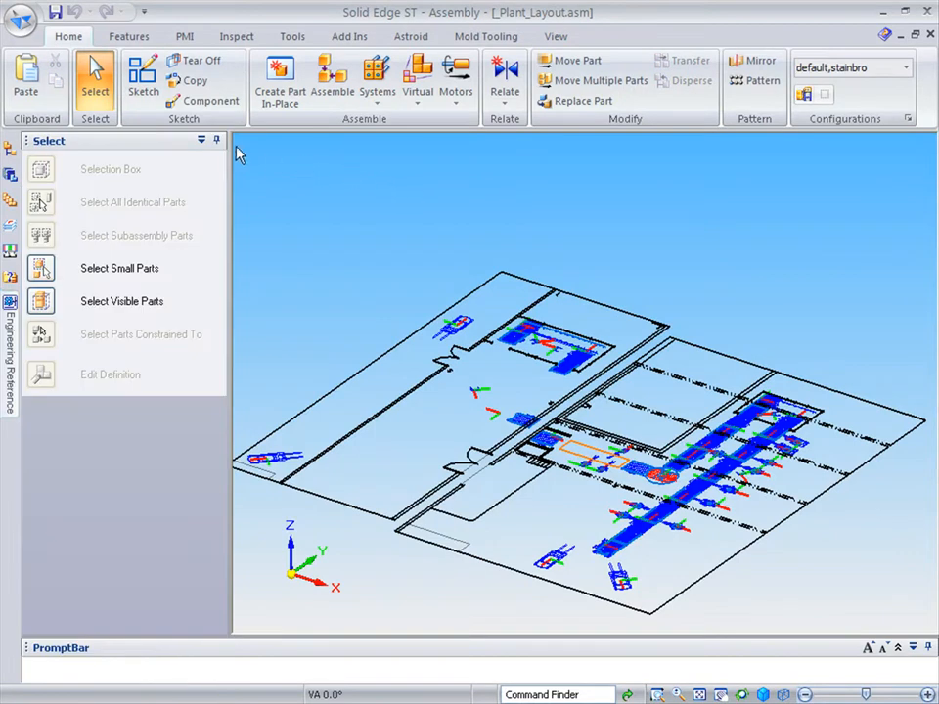
{"action": "left_click", "coordinate": [216, 141]}
{"action": "mouse_move", "coordinate": [18, 154]}
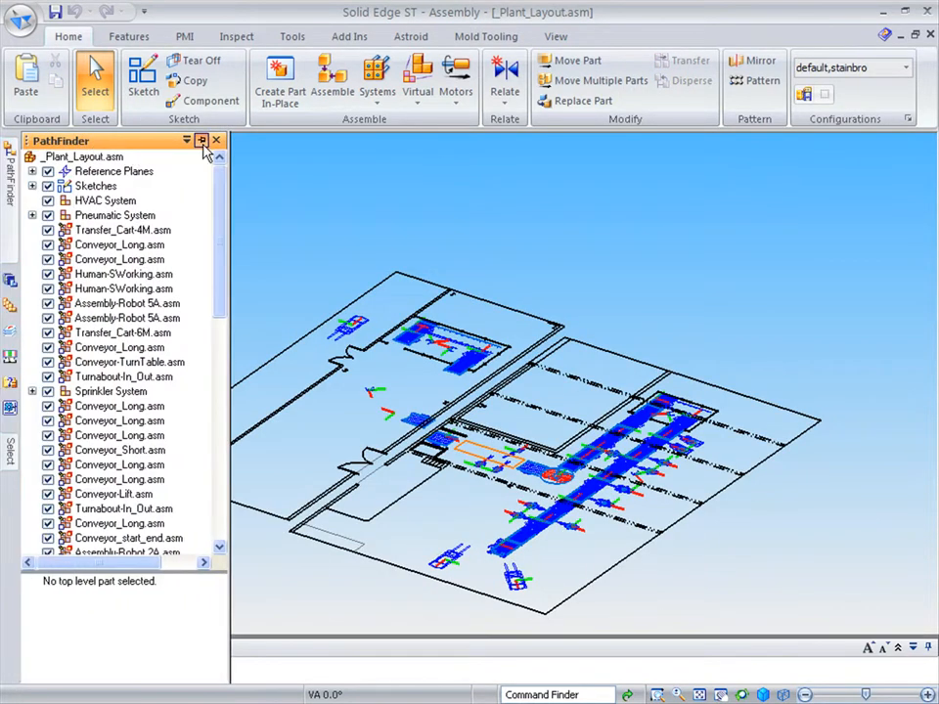
{"action": "left_click", "coordinate": [202, 141]}
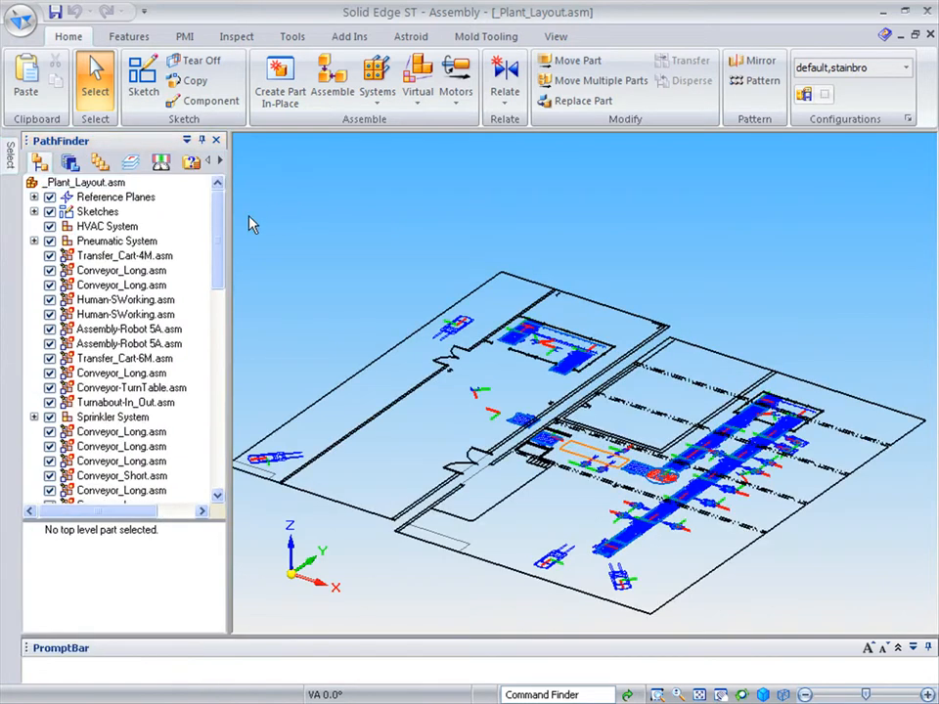
{"action": "left_click_drag", "start_coordinate": [220, 235], "coordinate": [238, 215]}
Step: Open the Virtual Component Structure Editor and check the predefined names available for virtual parts
{"action": "left_click", "coordinate": [418, 106]}
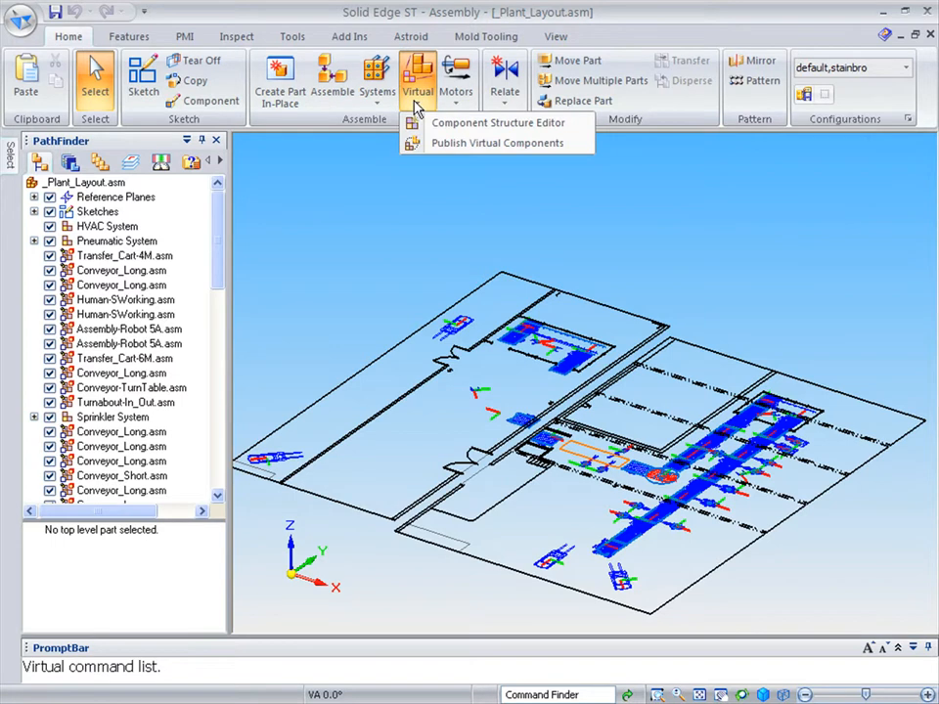
{"action": "left_click", "coordinate": [460, 124]}
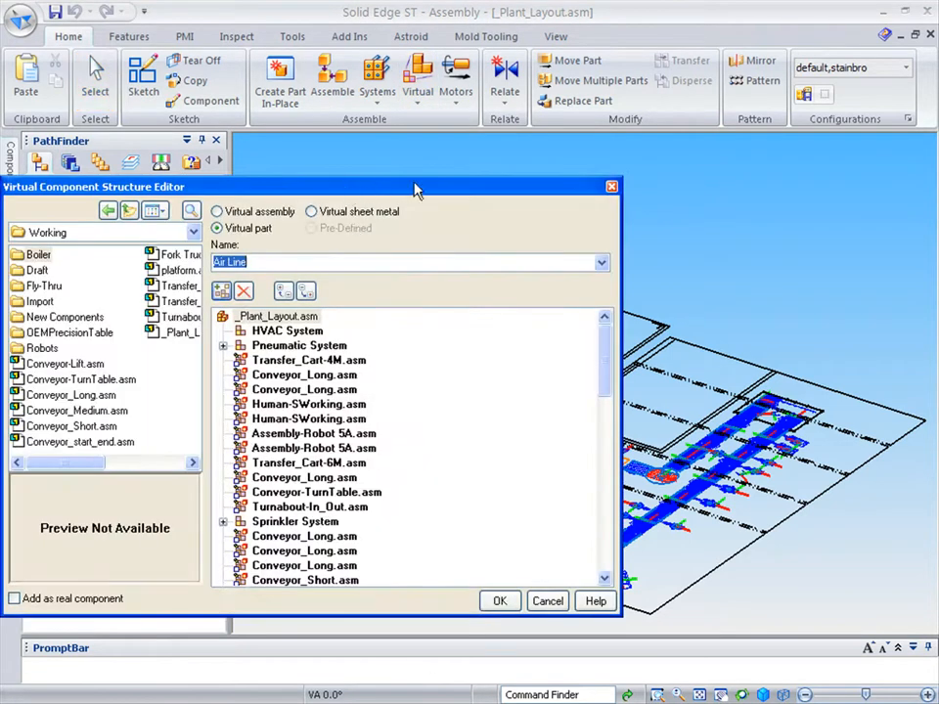
{"action": "left_click_drag", "start_coordinate": [416, 189], "coordinate": [484, 186]}
{"action": "left_click", "coordinate": [670, 261]}
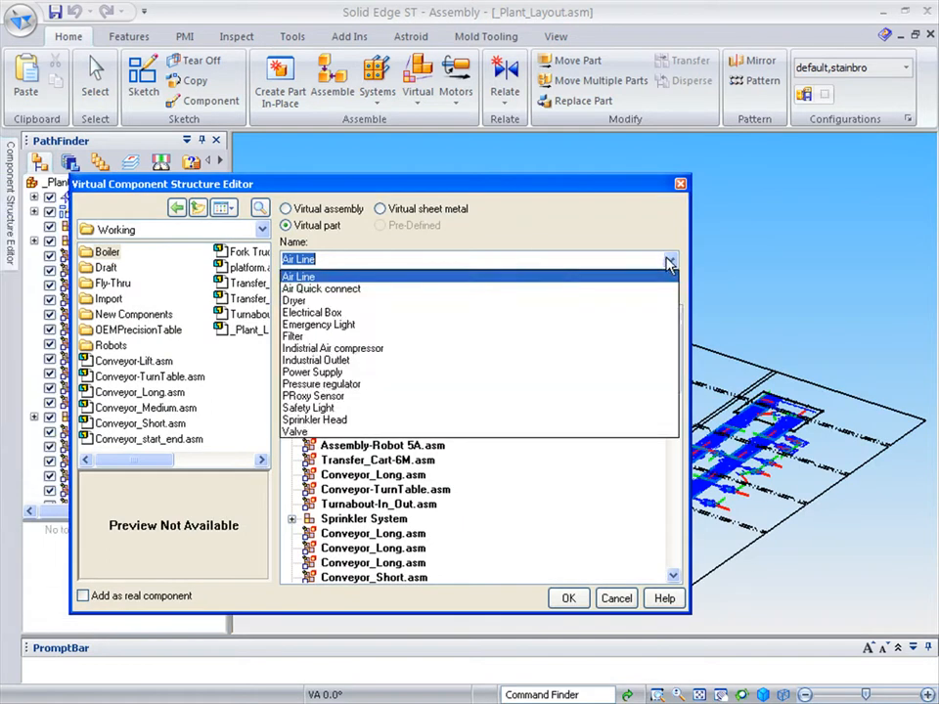
{"action": "left_click", "coordinate": [391, 277]}
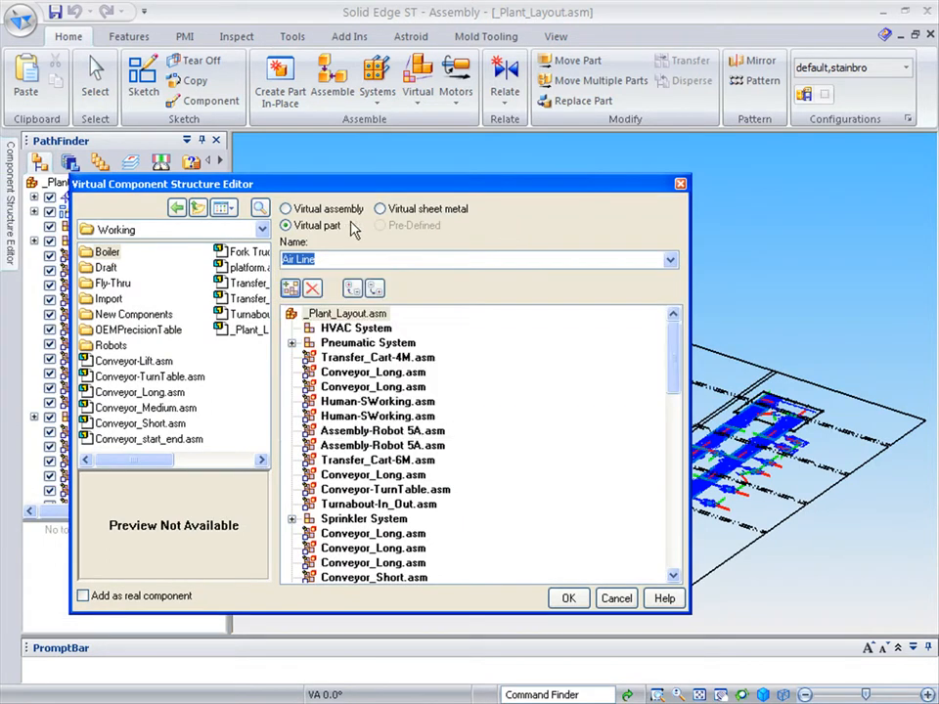
Step: Add a virtual assembly with the predefined name Boiler to _Plant_Layout.asm
{"action": "left_click", "coordinate": [287, 210]}
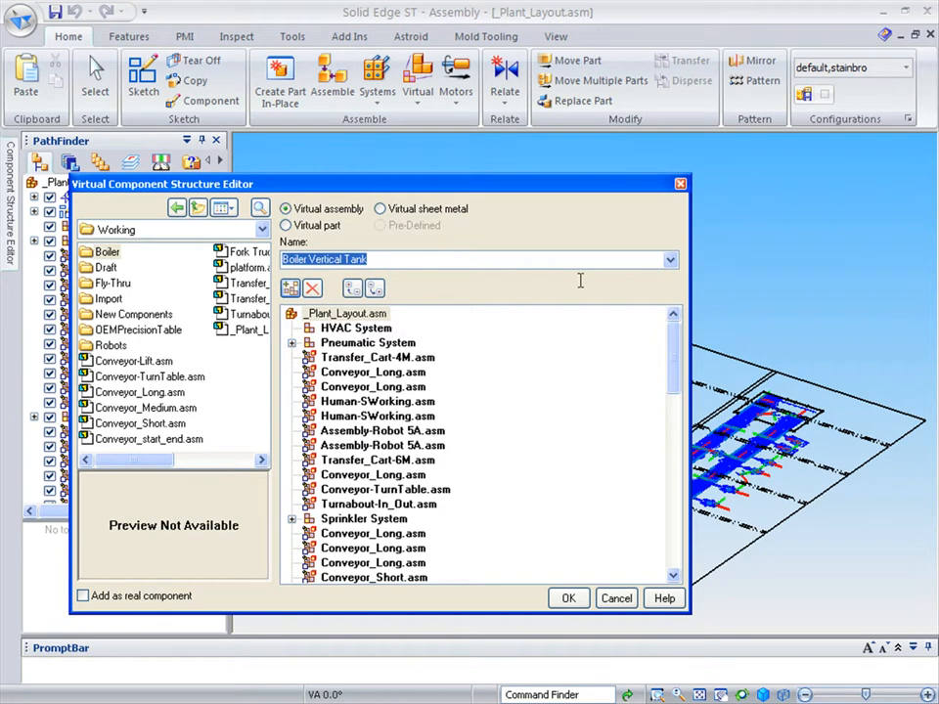
{"action": "left_click", "coordinate": [670, 261]}
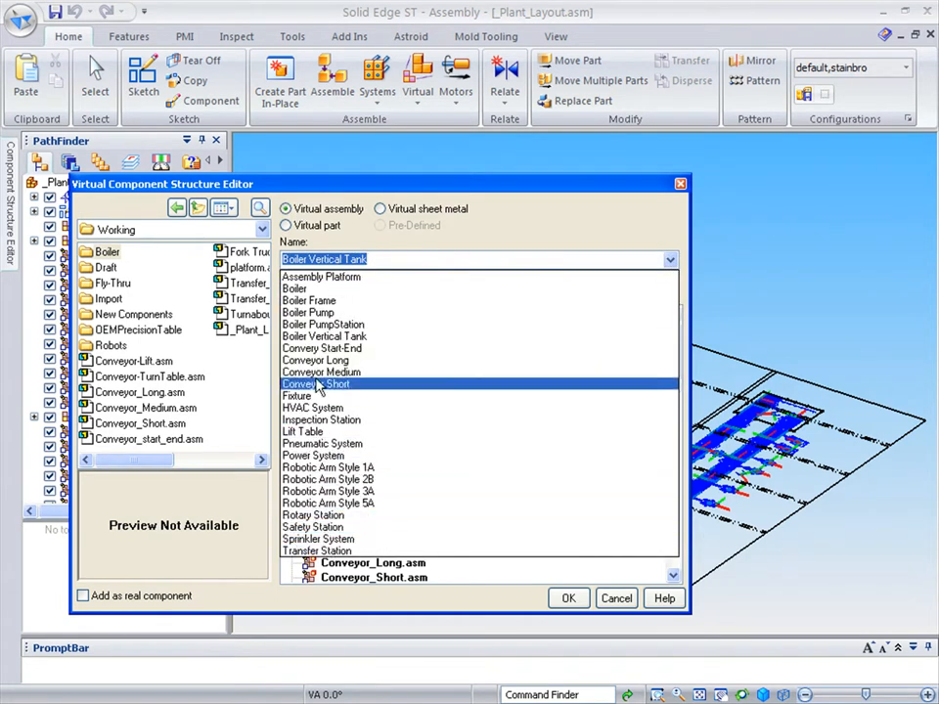
{"action": "left_click", "coordinate": [296, 290]}
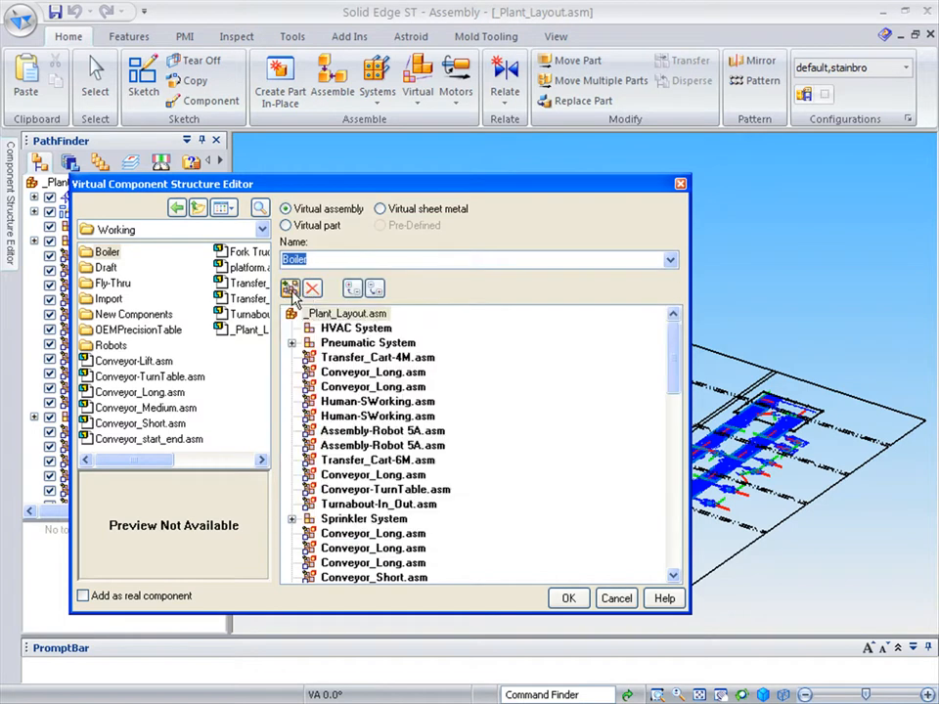
{"action": "left_click", "coordinate": [290, 290]}
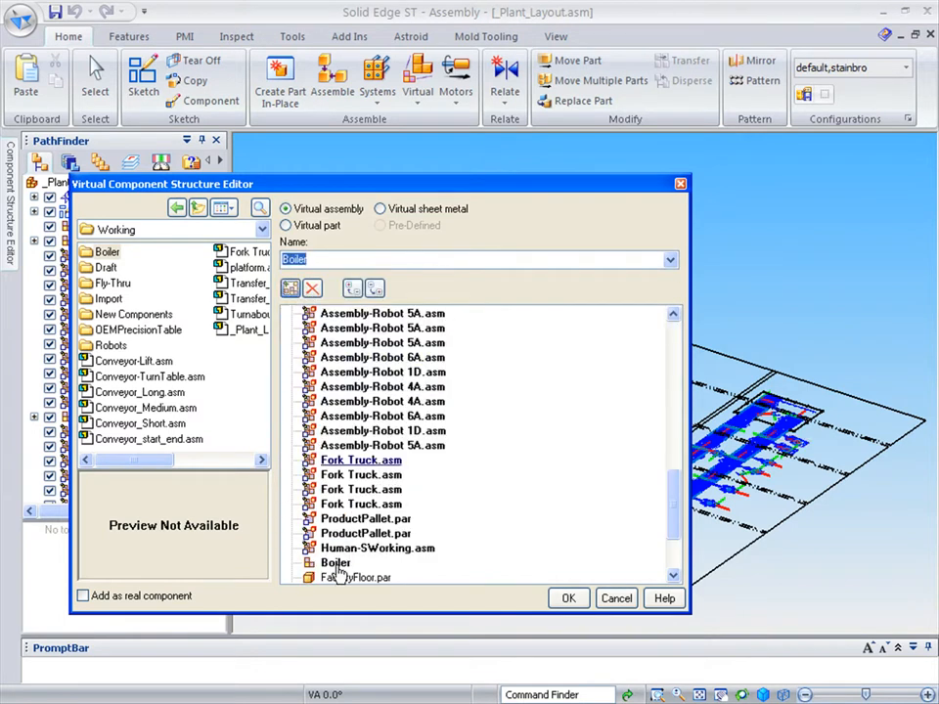
Step: Add a Boiler Frame virtual assembly and nest it under the Boiler assembly
{"action": "left_click", "coordinate": [671, 259]}
{"action": "left_click", "coordinate": [344, 300]}
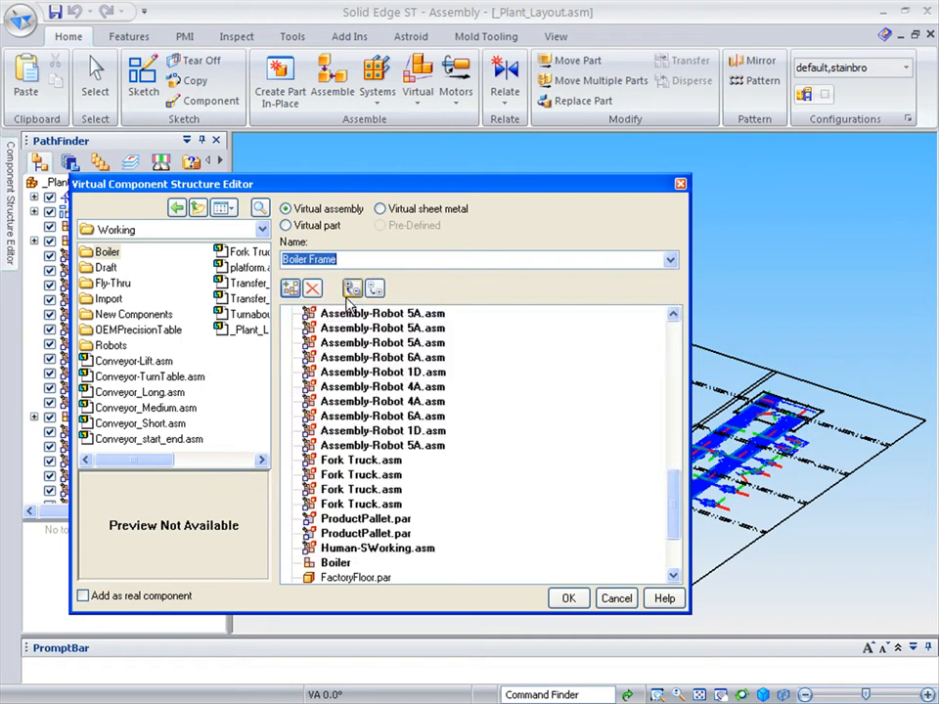
{"action": "left_click", "coordinate": [290, 290]}
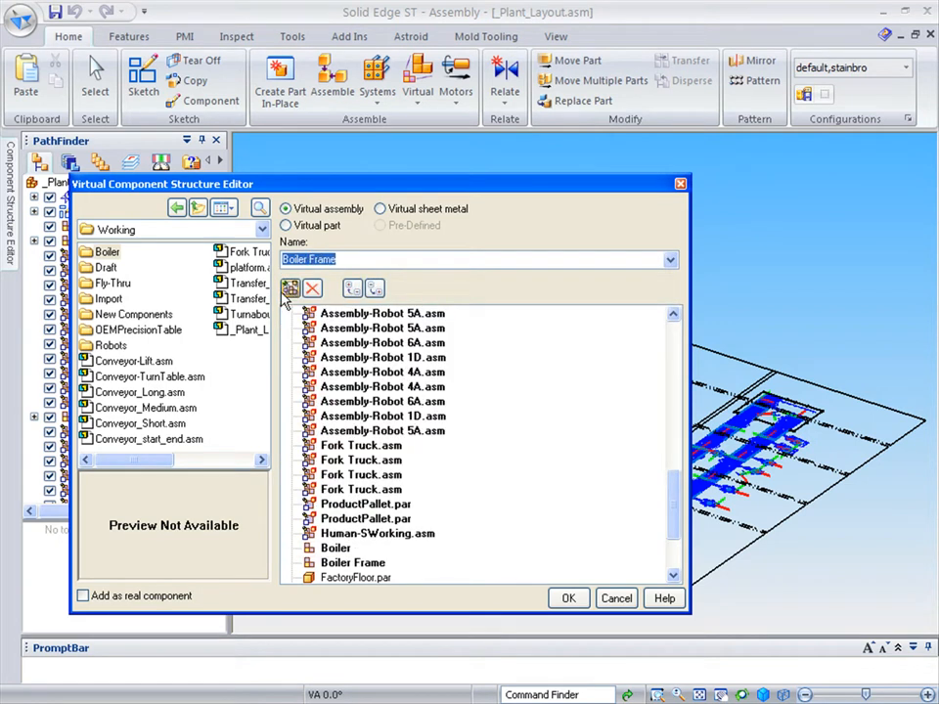
{"action": "left_click_drag", "start_coordinate": [337, 566], "coordinate": [339, 452]}
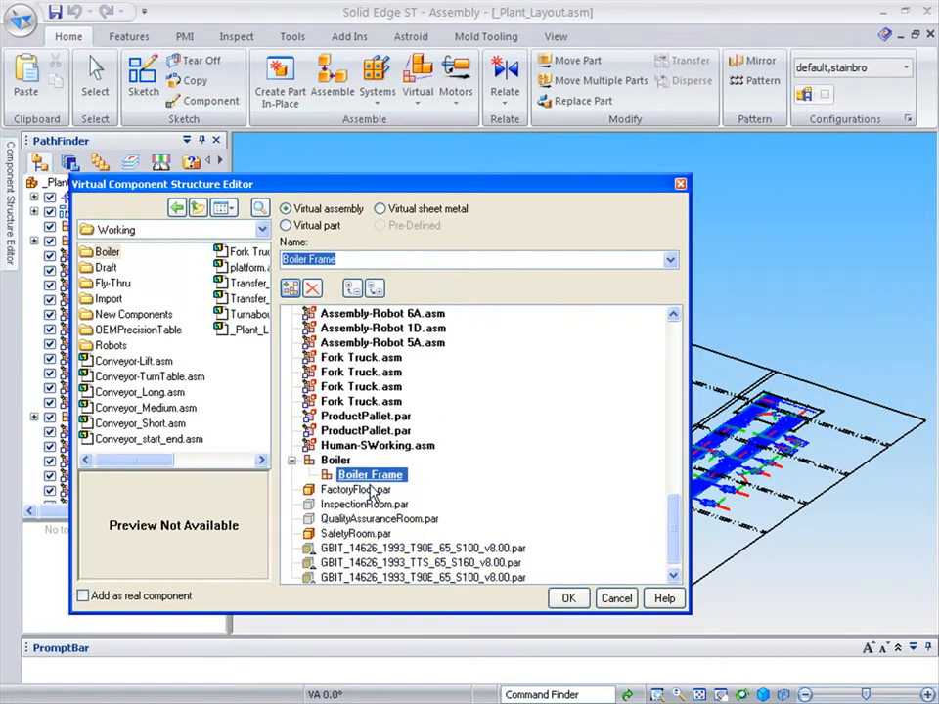
Step: Add three Boiler Pump virtual assemblies under the Boiler assembly
{"action": "left_click", "coordinate": [335, 460]}
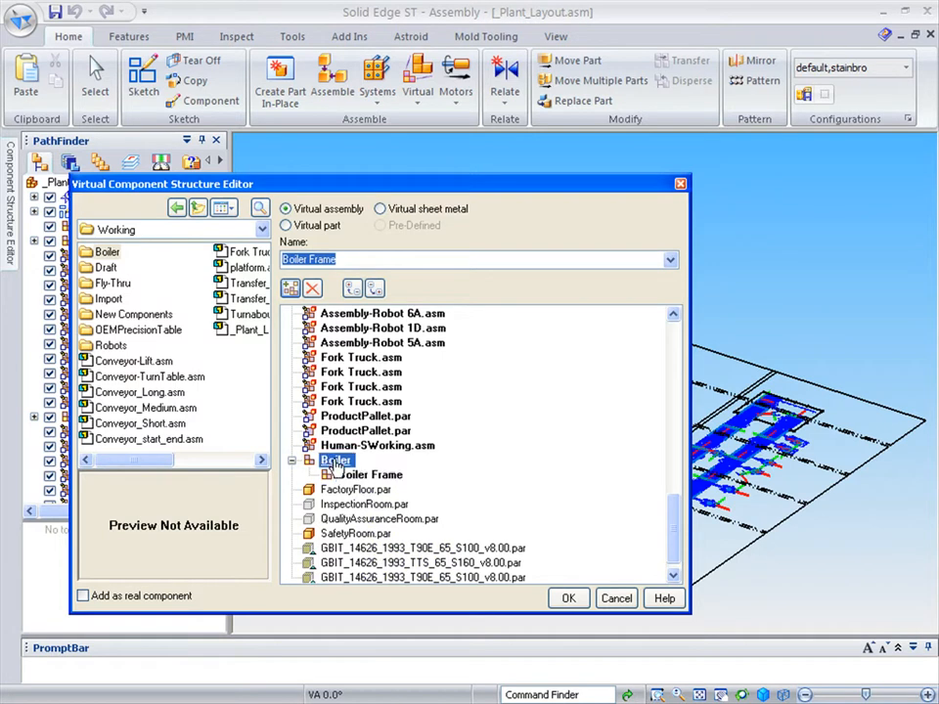
{"action": "left_click", "coordinate": [670, 260]}
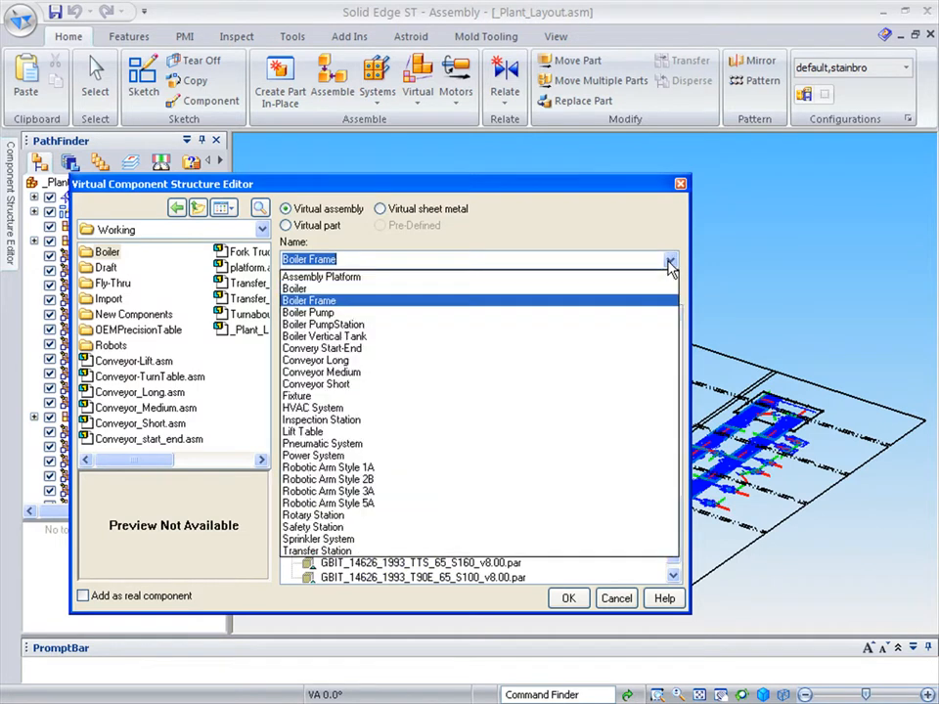
{"action": "left_click", "coordinate": [316, 313]}
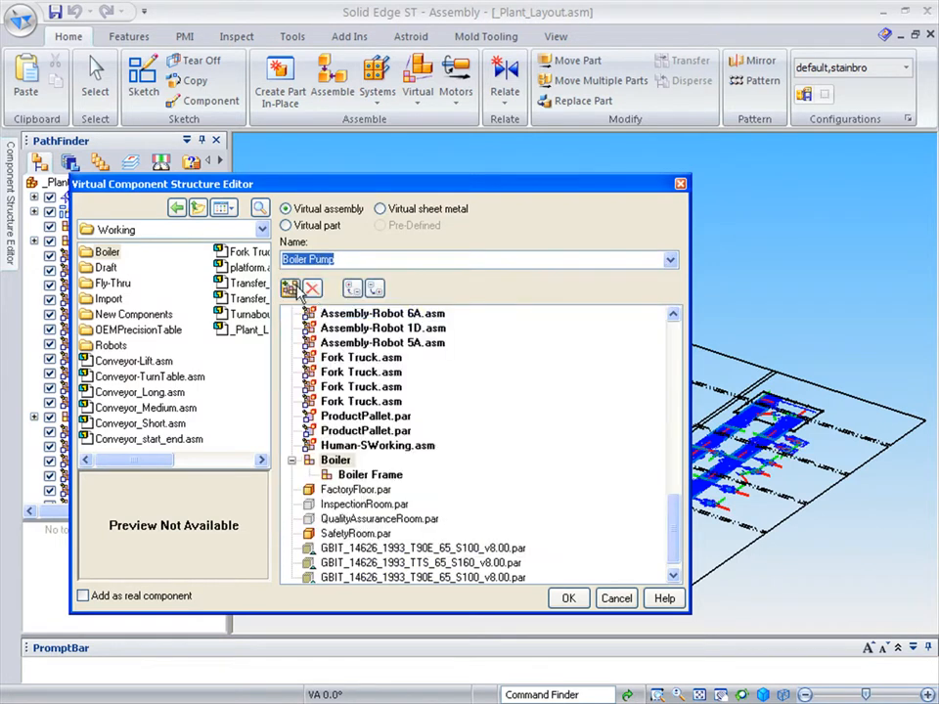
{"action": "left_click", "coordinate": [290, 288]}
{"action": "left_click", "coordinate": [290, 288]}
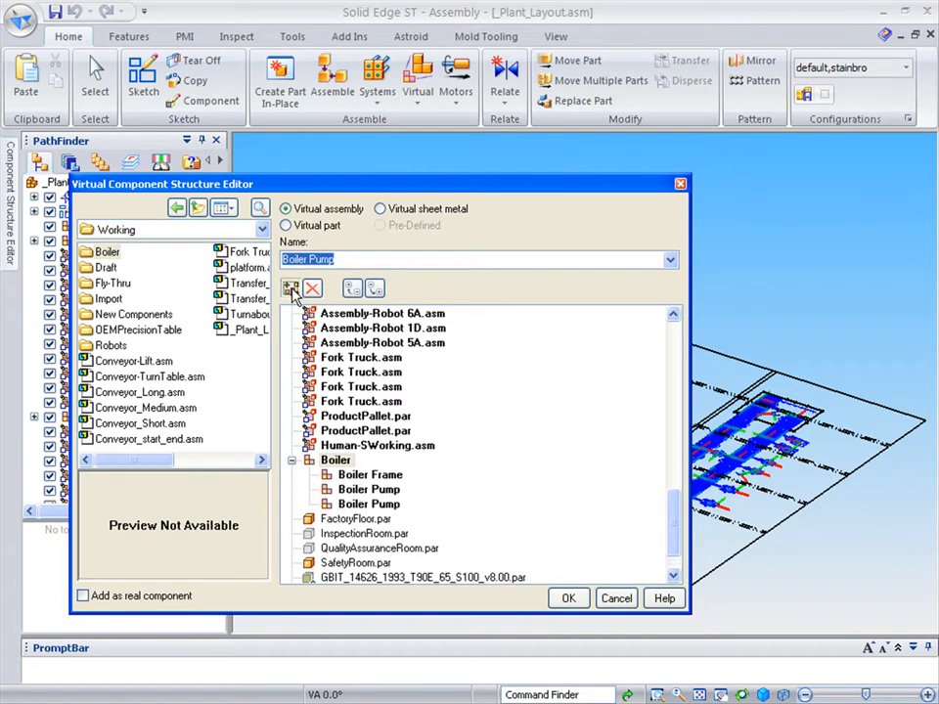
{"action": "left_click", "coordinate": [292, 290]}
Step: Add one Boiler PumpStation and two Boiler Vertical Tank virtual assemblies under the Boiler assembly
{"action": "left_click", "coordinate": [670, 263]}
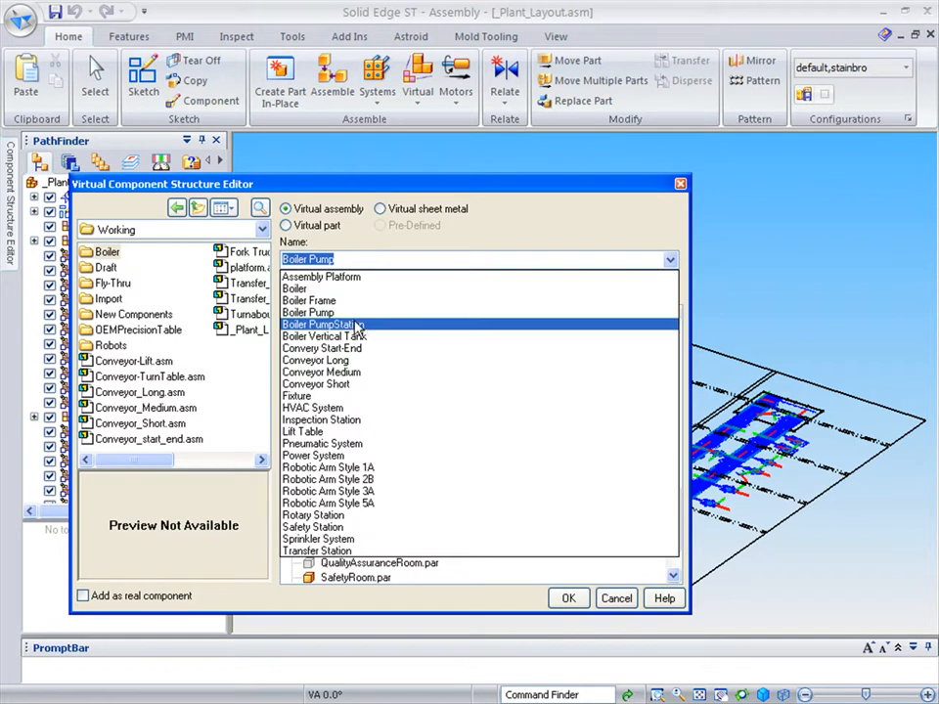
{"action": "left_click", "coordinate": [353, 324]}
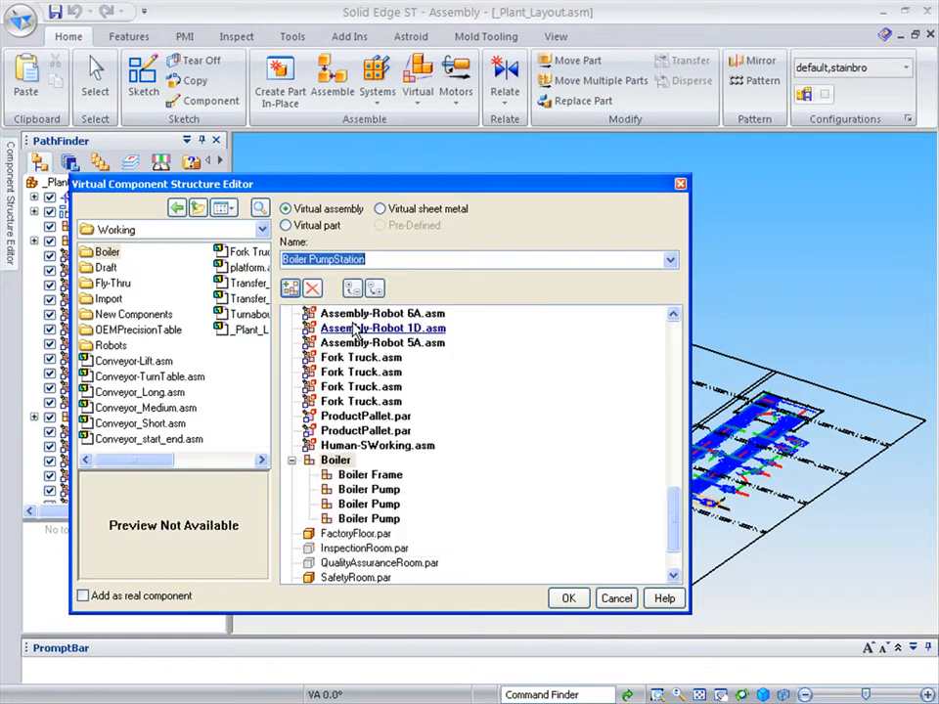
{"action": "left_click", "coordinate": [290, 289]}
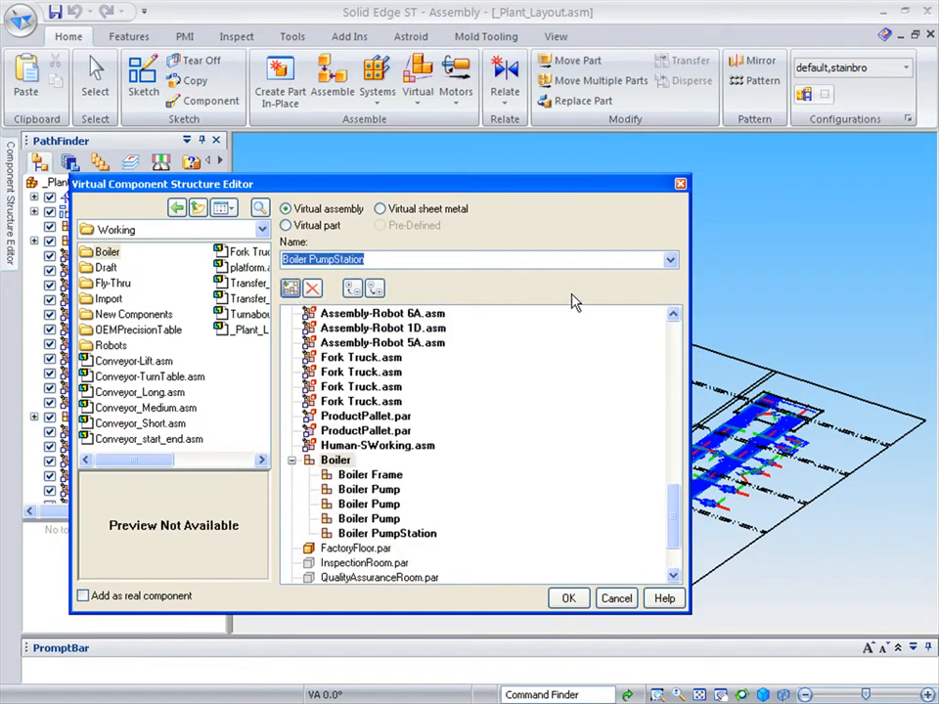
{"action": "left_click", "coordinate": [670, 260]}
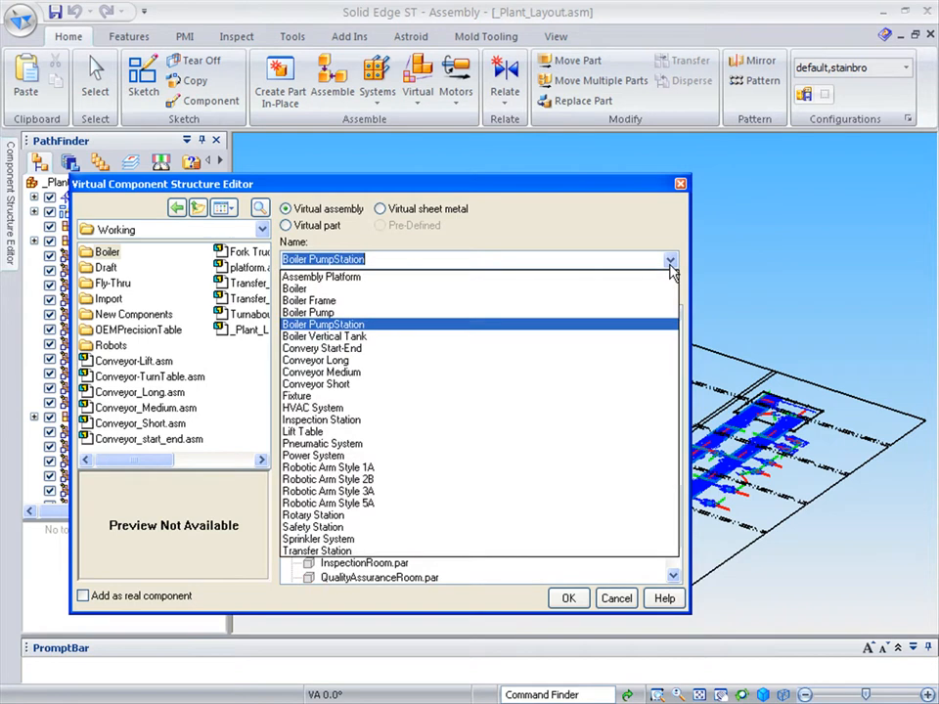
{"action": "left_click", "coordinate": [310, 336]}
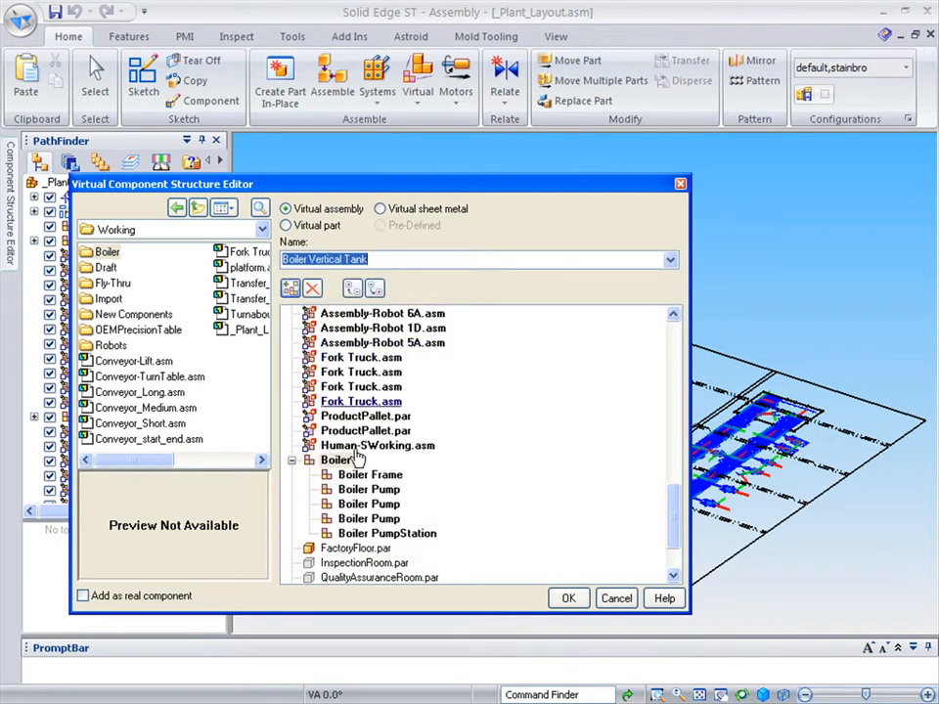
{"action": "left_click", "coordinate": [290, 289]}
{"action": "left_click", "coordinate": [292, 289]}
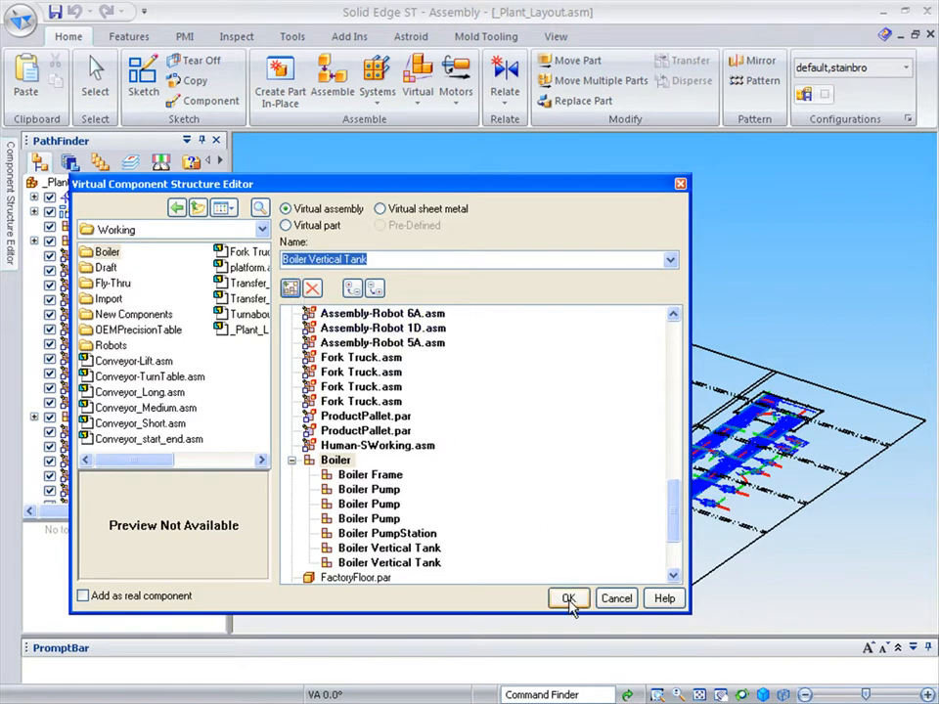
Step: Collapse the Boiler structure and add Conveyor-TurnTable.asm from the Working folder as a top-level predefined component
{"action": "left_click", "coordinate": [290, 460]}
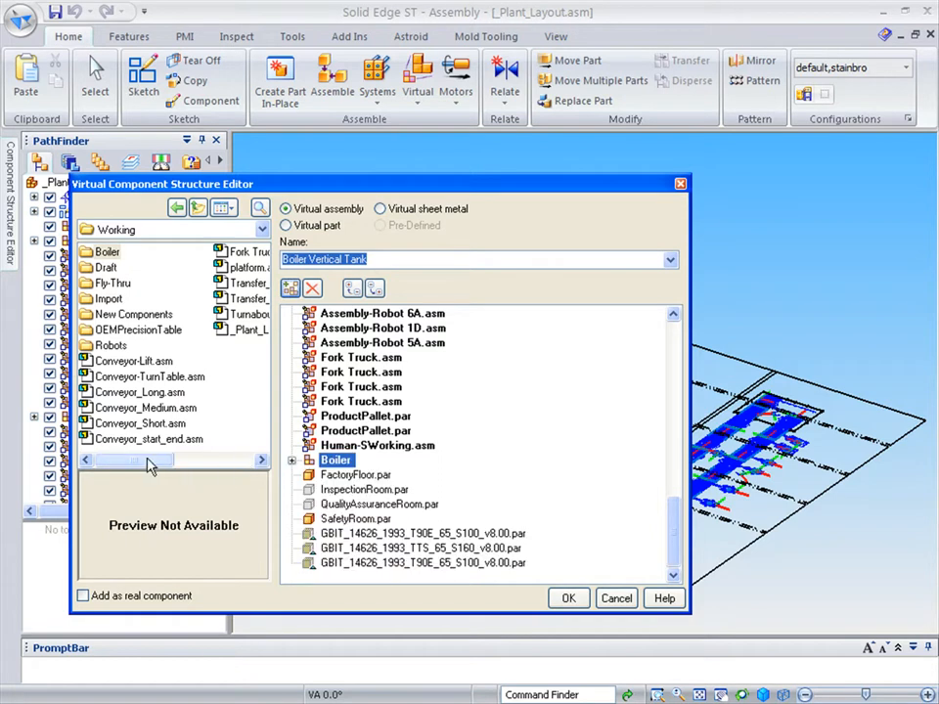
{"action": "left_click", "coordinate": [151, 377]}
{"action": "left_click_drag", "start_coordinate": [160, 381], "coordinate": [486, 494]}
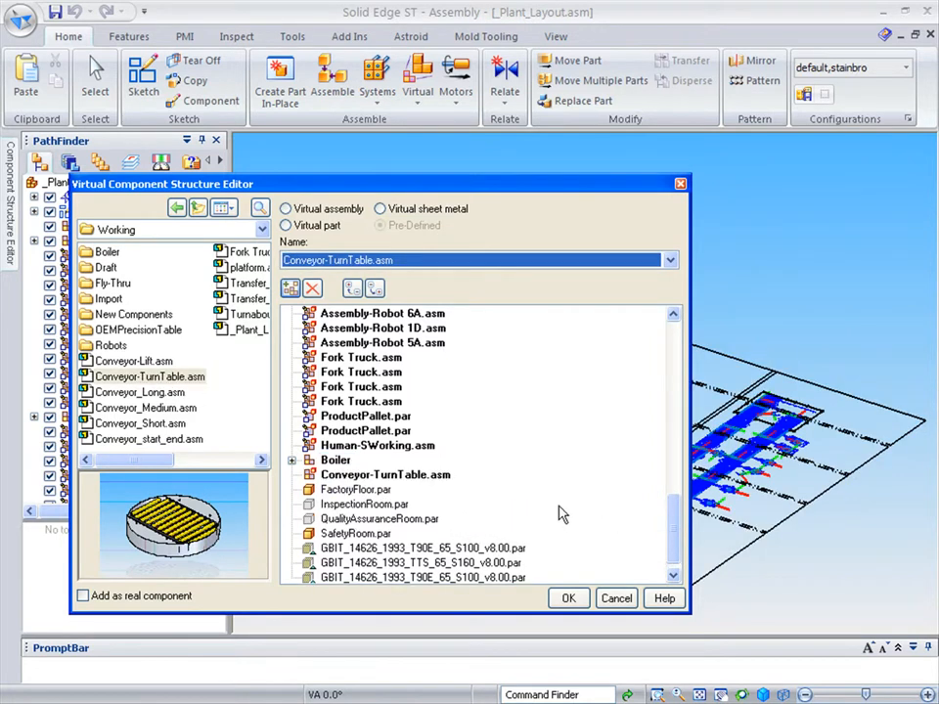
Step: Add Turnabout-In_Out.asm from the Working folder as a top-level predefined component and accept the virtual structure
{"action": "left_click", "coordinate": [206, 473]}
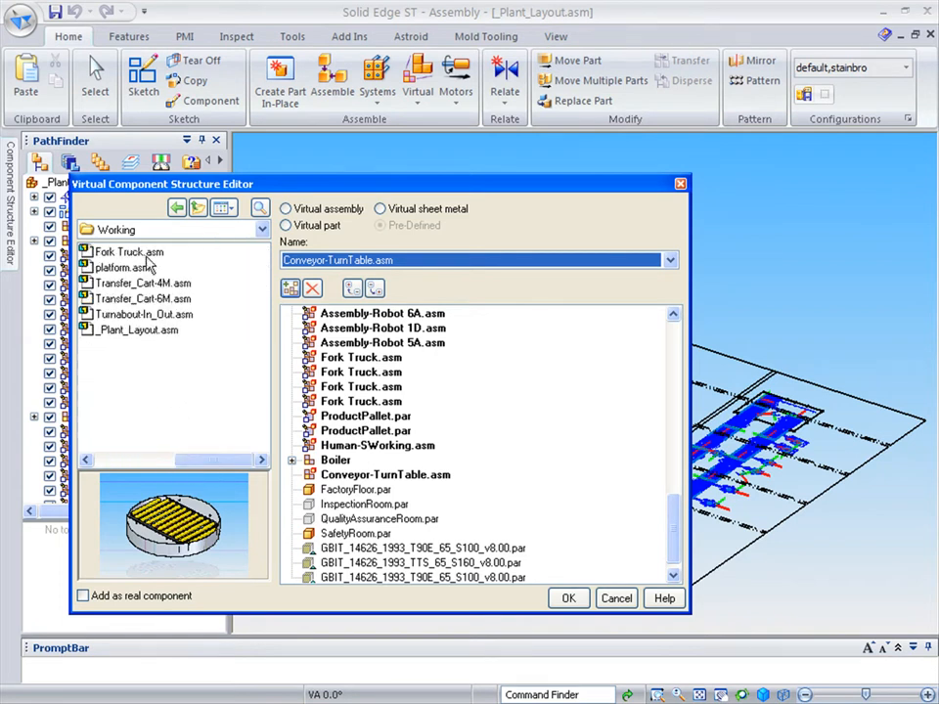
{"action": "left_click", "coordinate": [145, 315]}
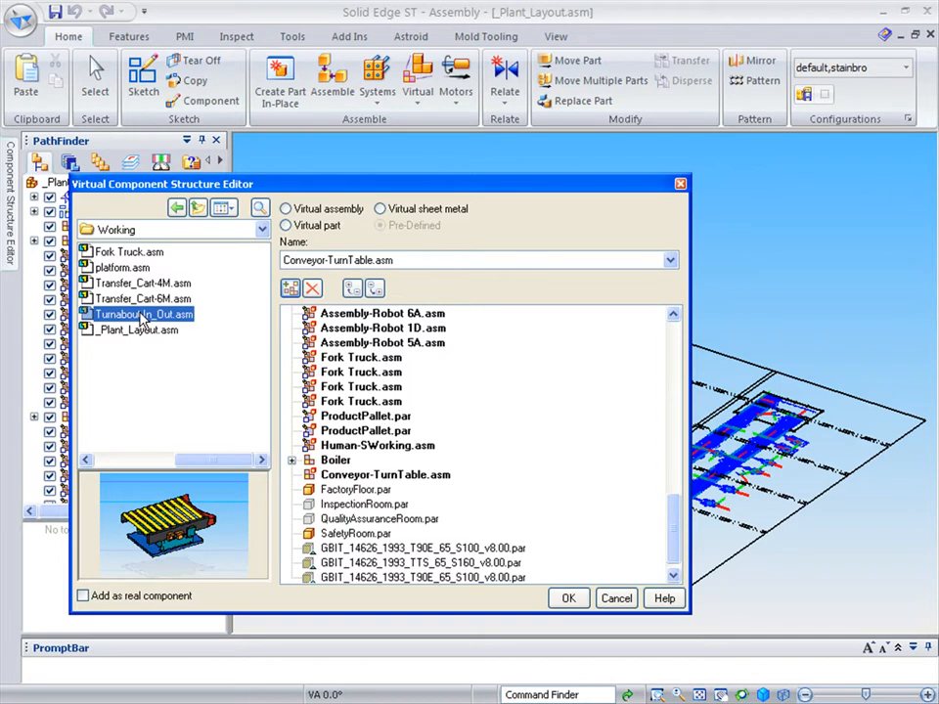
{"action": "left_click_drag", "start_coordinate": [140, 313], "coordinate": [465, 486]}
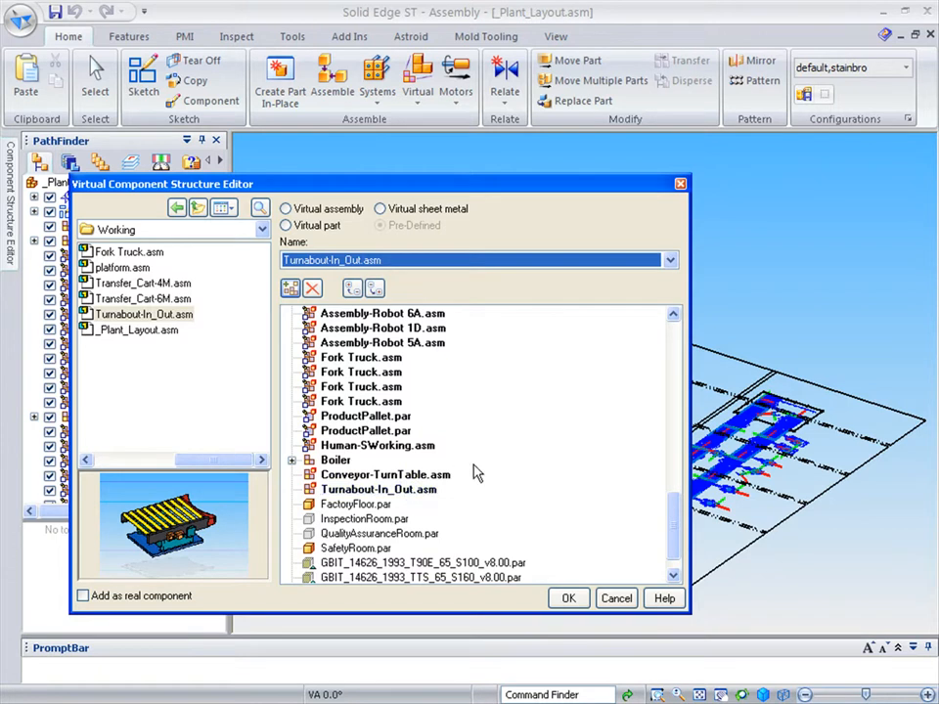
{"action": "left_click", "coordinate": [566, 599]}
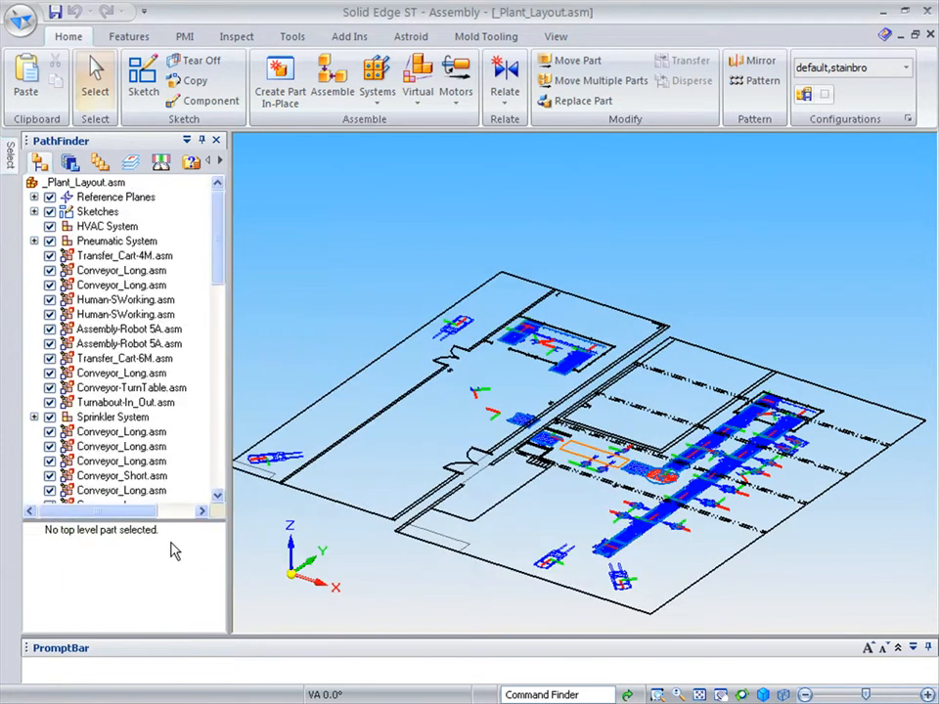
Step: Examine the Boiler assembly's virtual components and the newly added conveyor components in the assembly tree
{"action": "left_click_drag", "start_coordinate": [217, 279], "coordinate": [218, 490]}
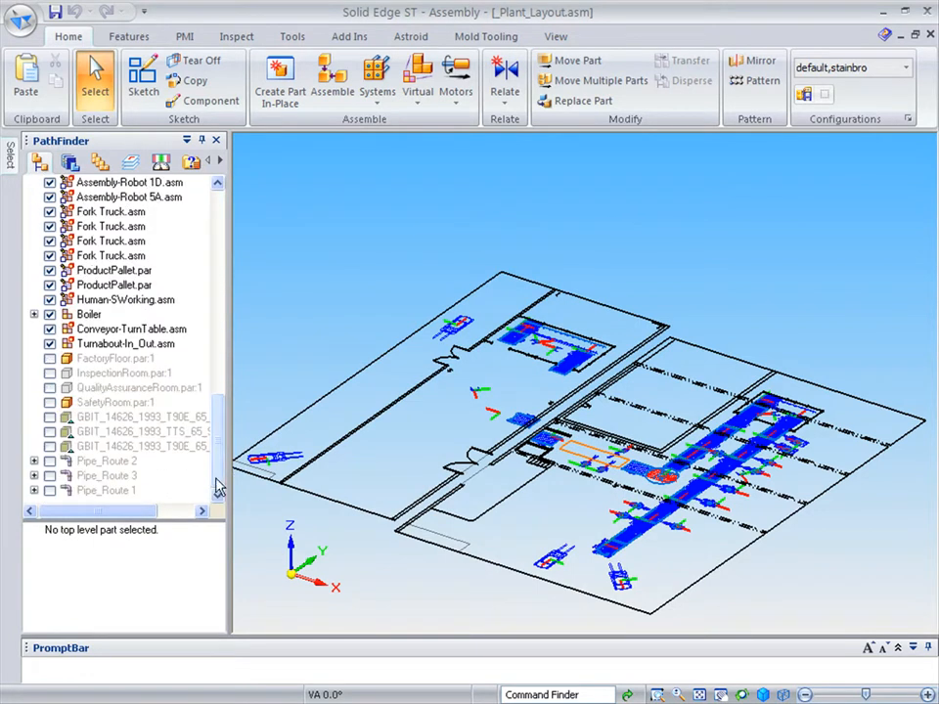
{"action": "left_click", "coordinate": [34, 314]}
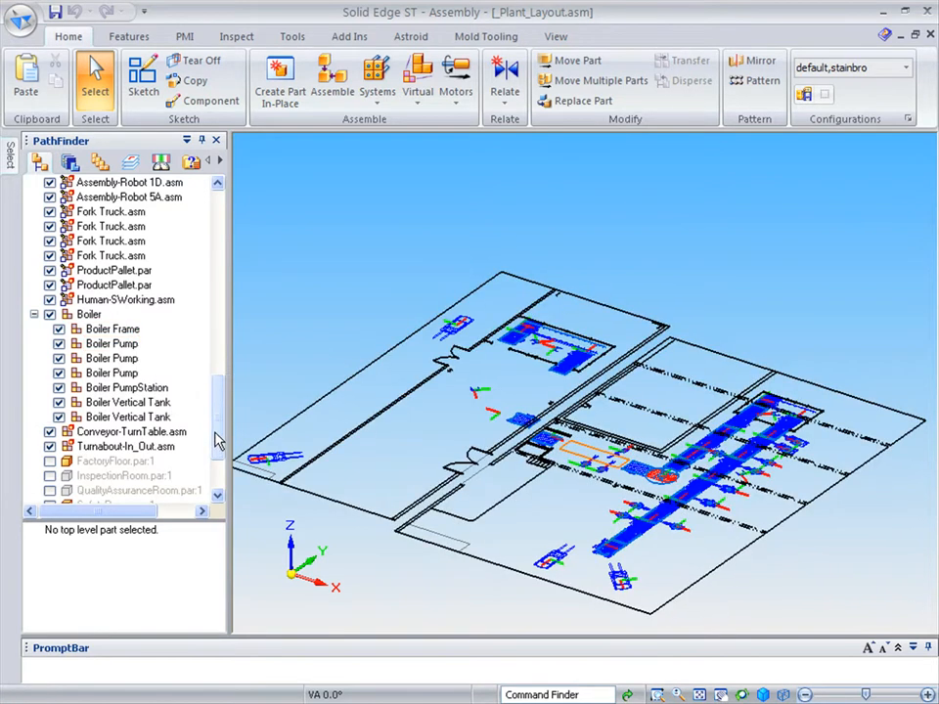
{"action": "left_click_drag", "start_coordinate": [221, 439], "coordinate": [217, 203]}
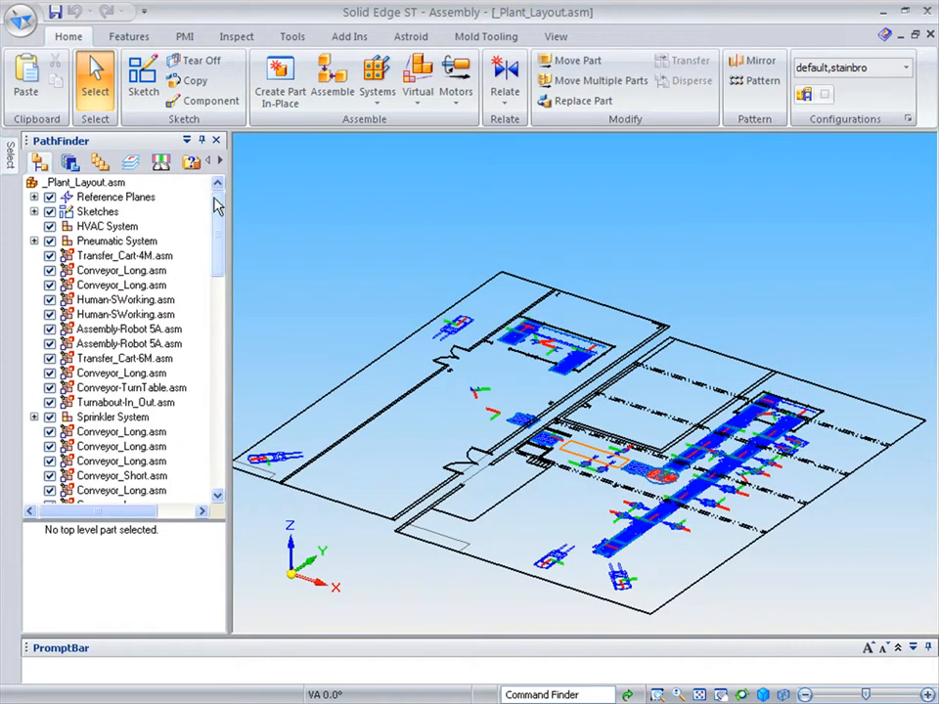
Step: Open the Plant Layout - Lower Level sketch for profile editing
{"action": "left_click", "coordinate": [34, 211]}
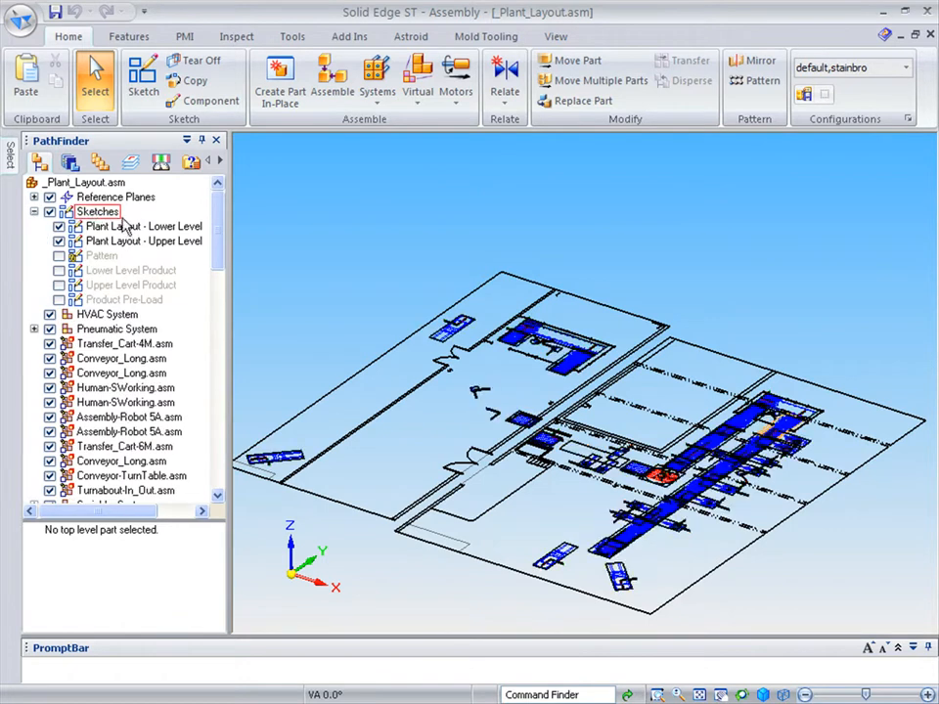
{"action": "left_click", "coordinate": [131, 228]}
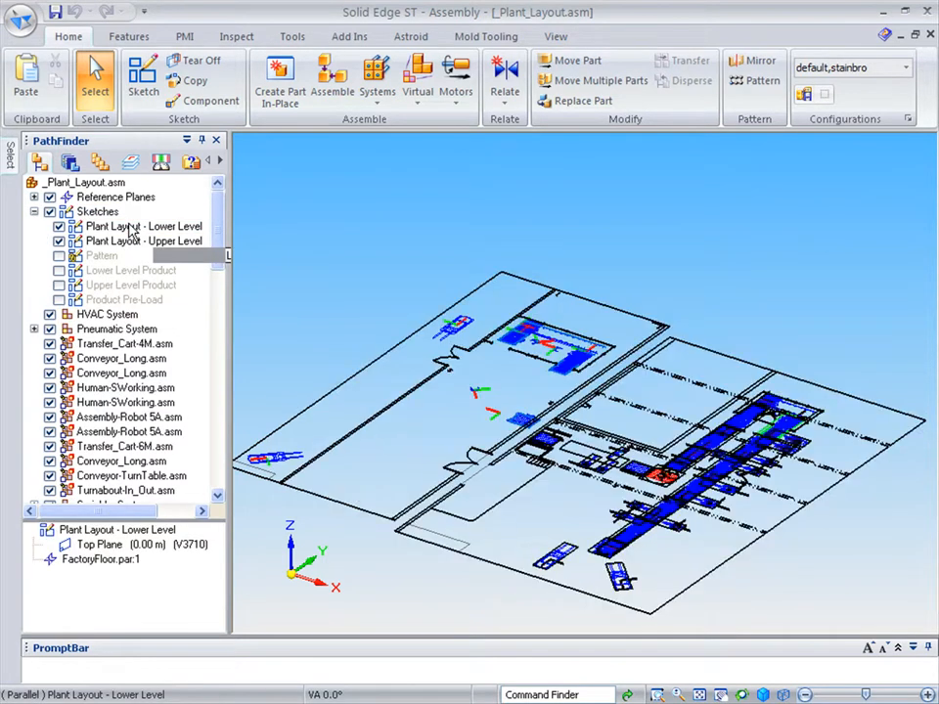
{"action": "right_click", "coordinate": [132, 229]}
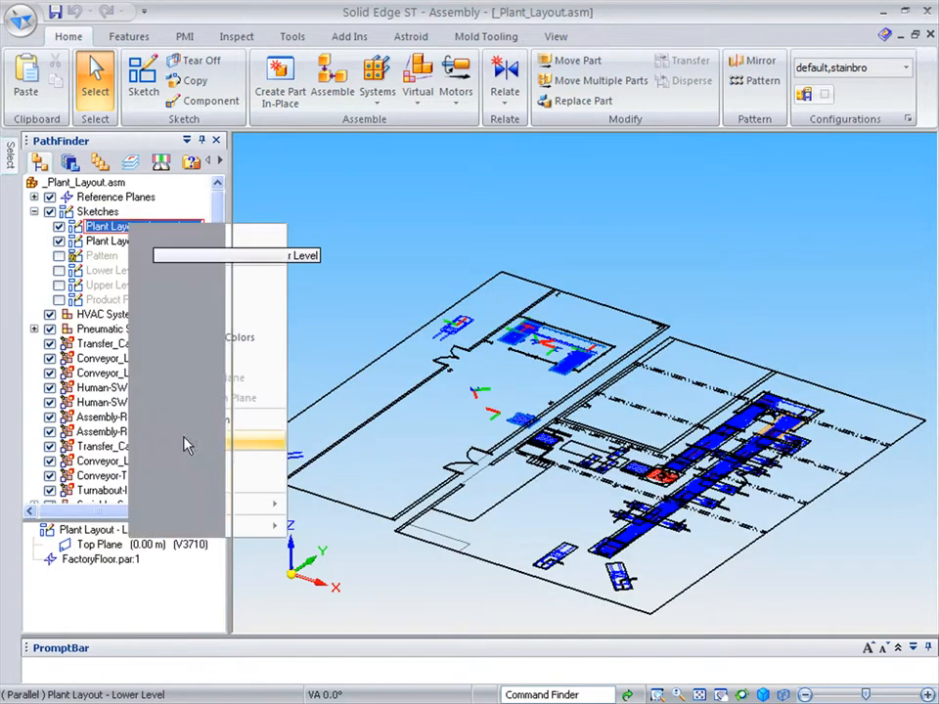
{"action": "left_click", "coordinate": [185, 442]}
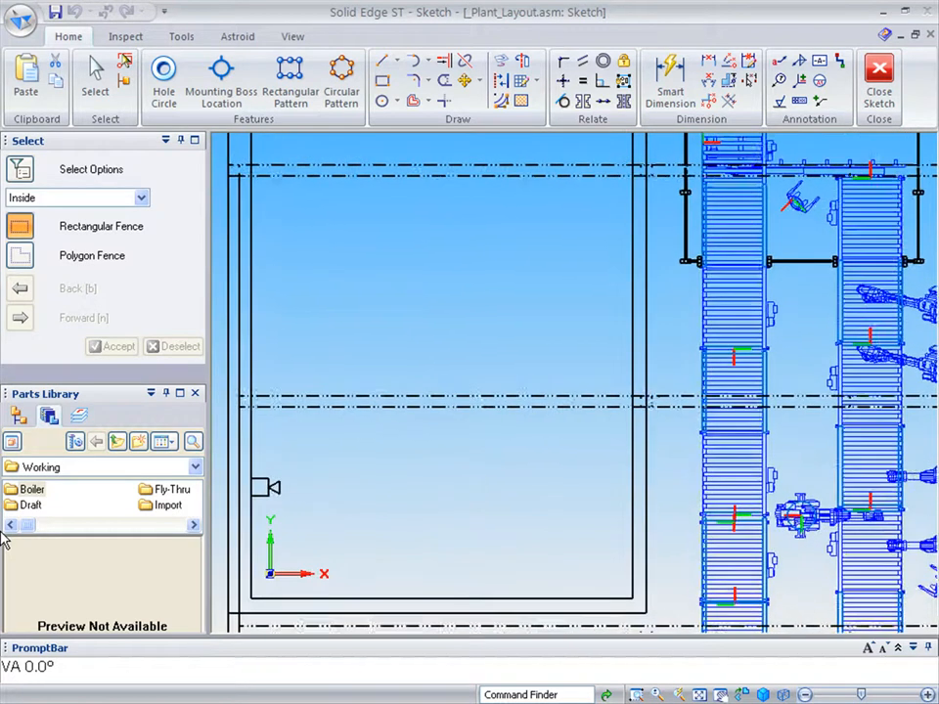
Step: Hide the Rafters layer in the lower-level layout sketch
{"action": "left_click", "coordinate": [79, 417]}
{"action": "left_click", "coordinate": [64, 521]}
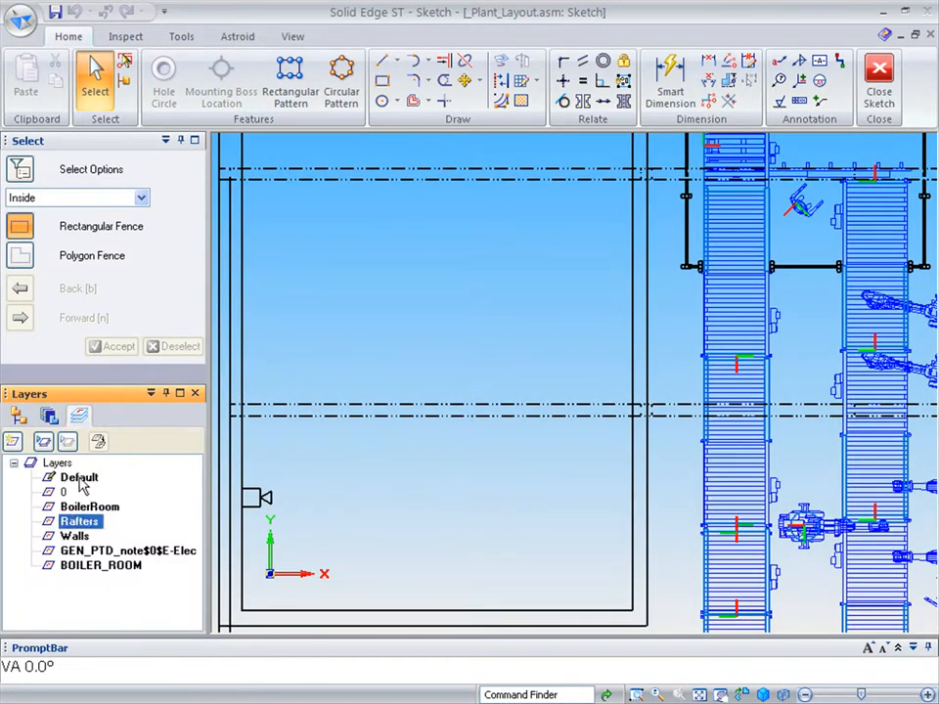
{"action": "left_click", "coordinate": [69, 442]}
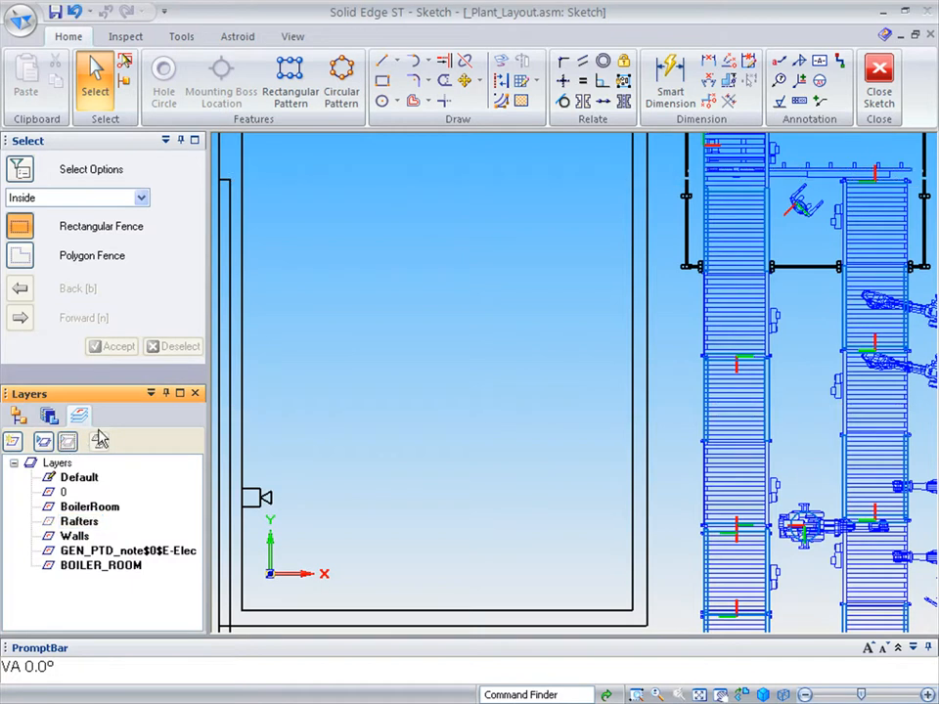
Step: Draw a rectangle about 2.76 m high in the lower part of the empty room and dimension its width to 5 m
{"action": "left_click", "coordinate": [382, 80]}
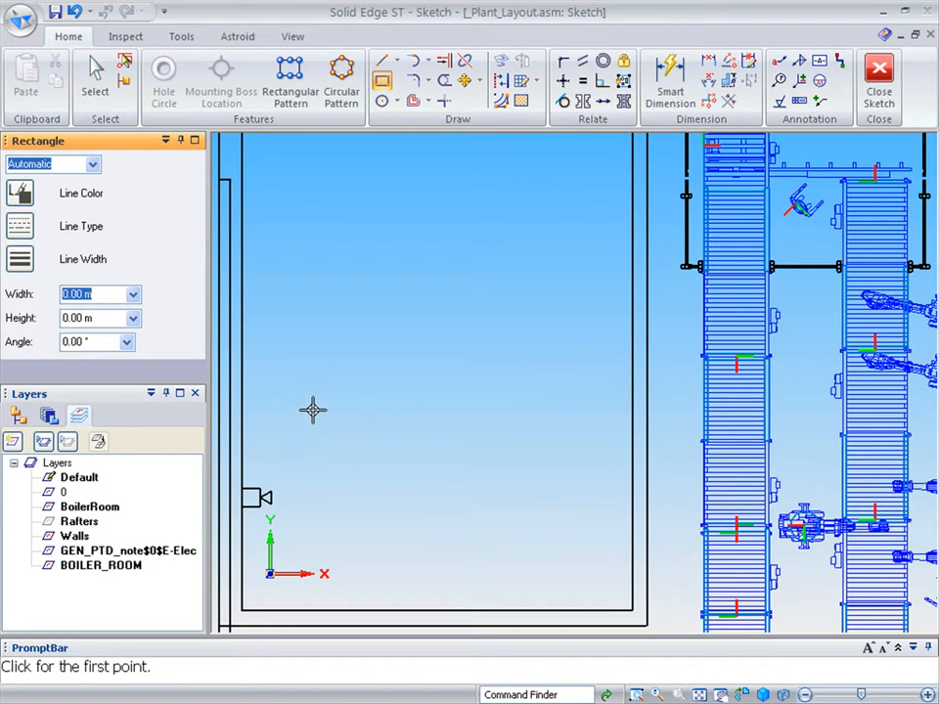
{"action": "left_click_drag", "start_coordinate": [311, 404], "coordinate": [554, 536]}
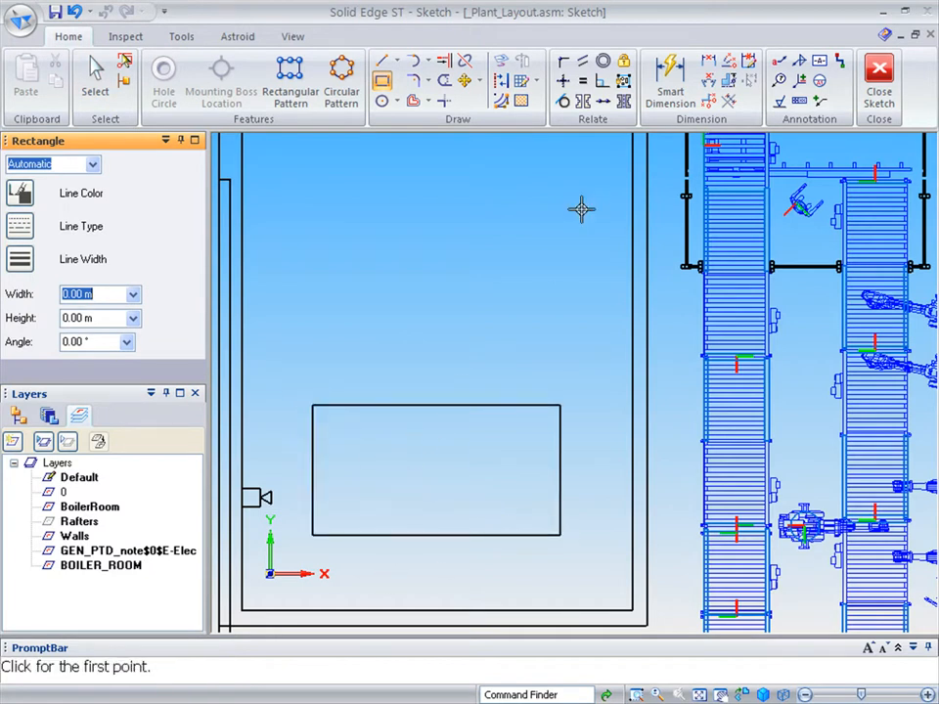
{"action": "left_click", "coordinate": [669, 93]}
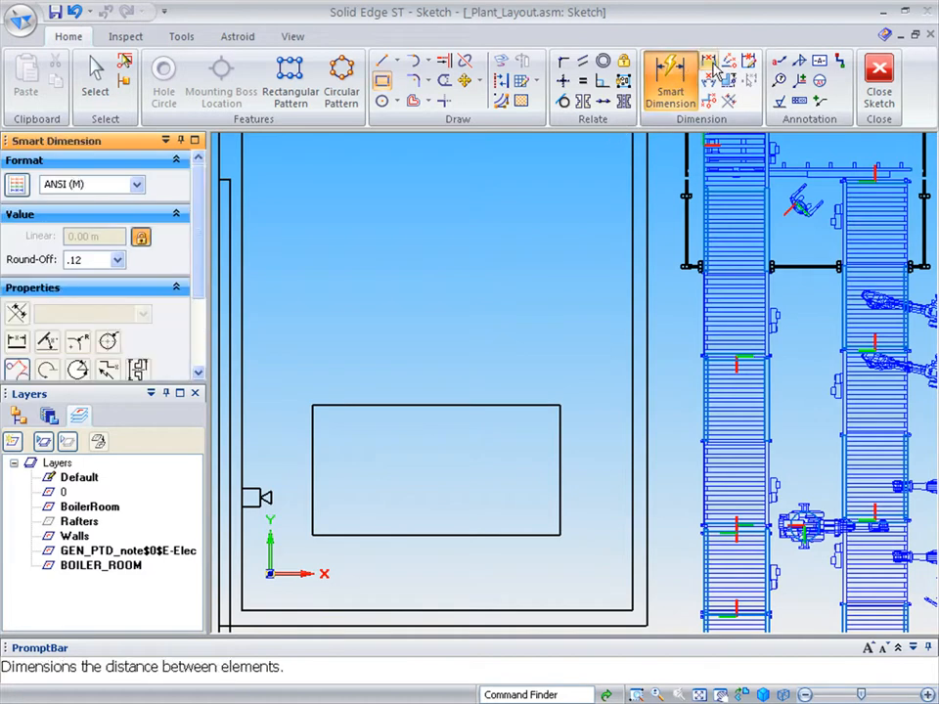
{"action": "left_click", "coordinate": [559, 421]}
{"action": "left_click", "coordinate": [315, 423]}
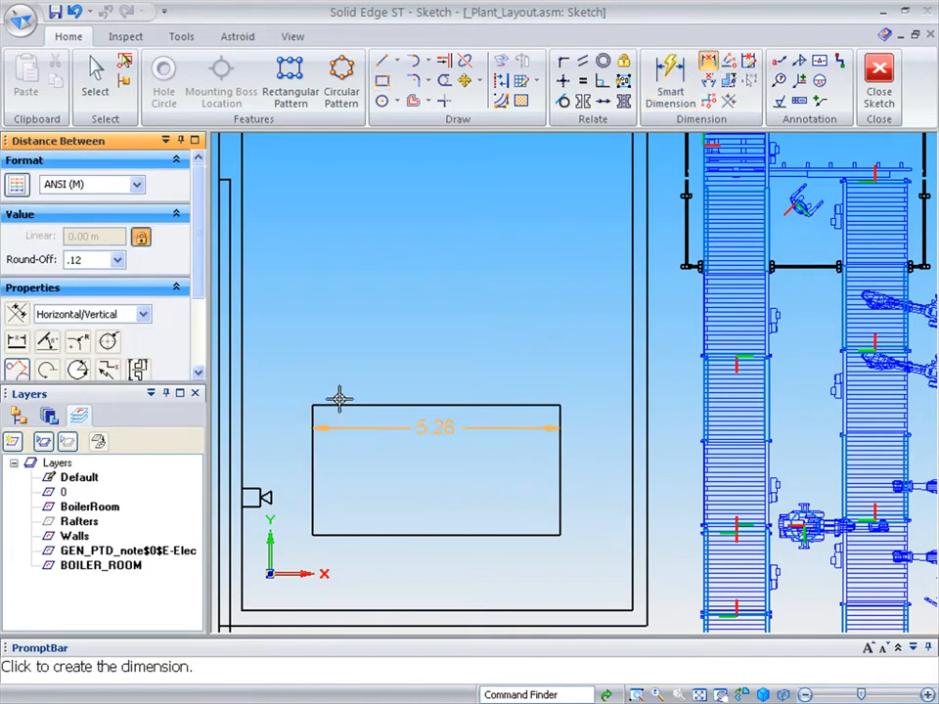
{"action": "left_click", "coordinate": [357, 364]}
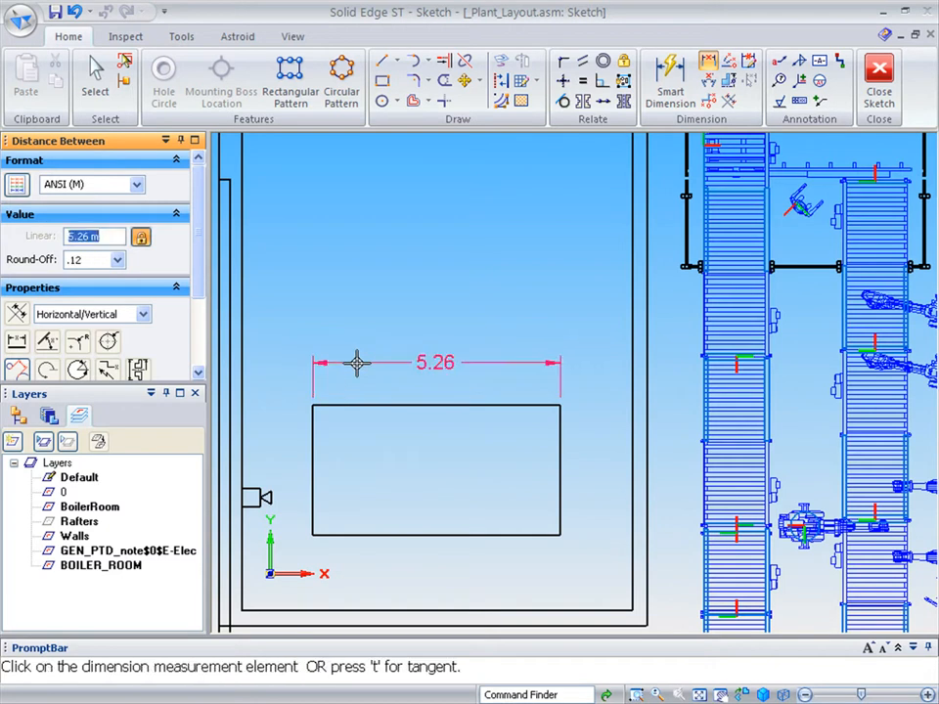
{"action": "type", "text": "5"}
{"action": "key", "text": "Return"}
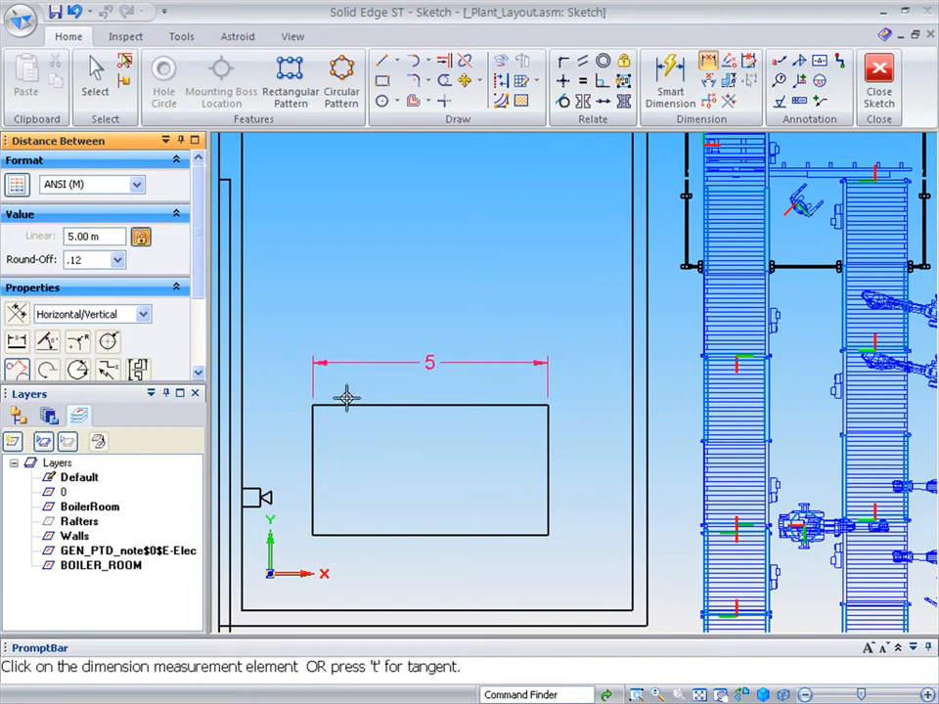
Step: Dimension the rectangle's left edge 2 m from the room's inner left wall
{"action": "left_click", "coordinate": [240, 422]}
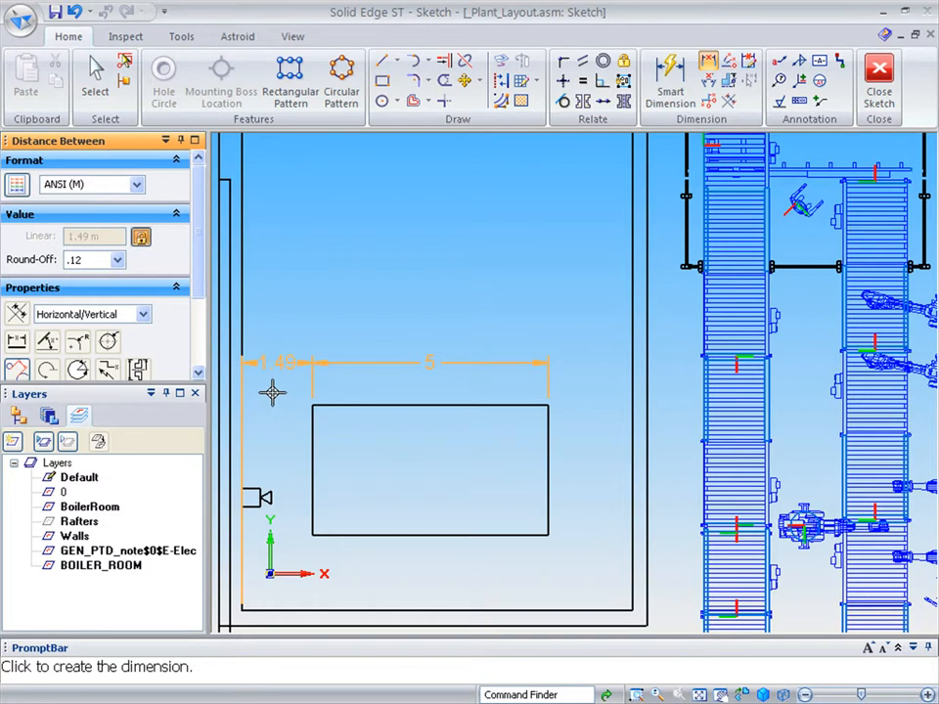
{"action": "left_click", "coordinate": [268, 391]}
{"action": "type", "text": "2"}
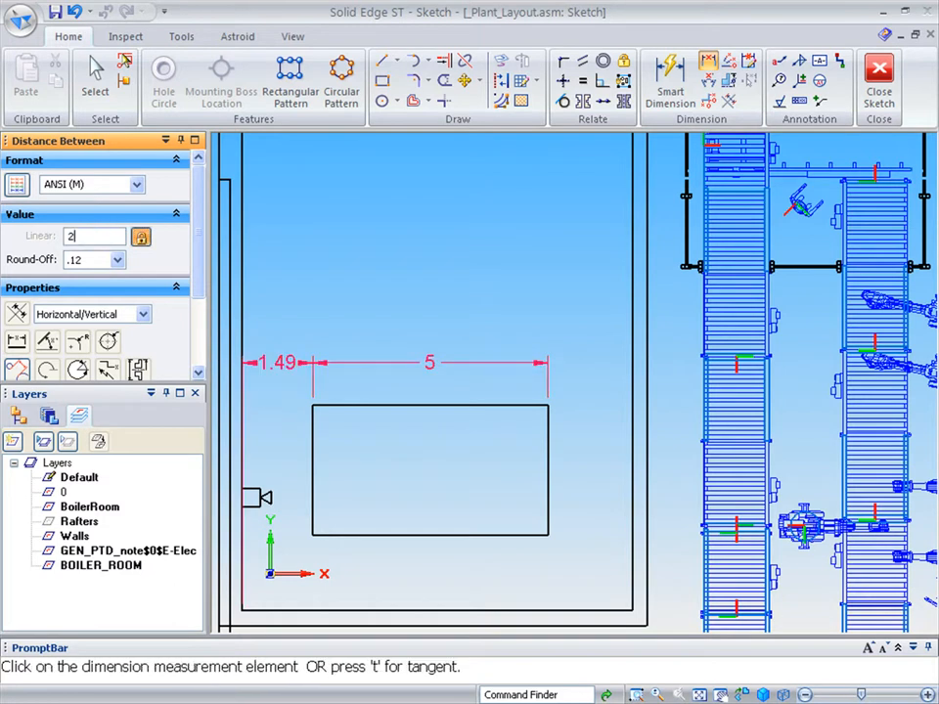
{"action": "key", "text": "Return"}
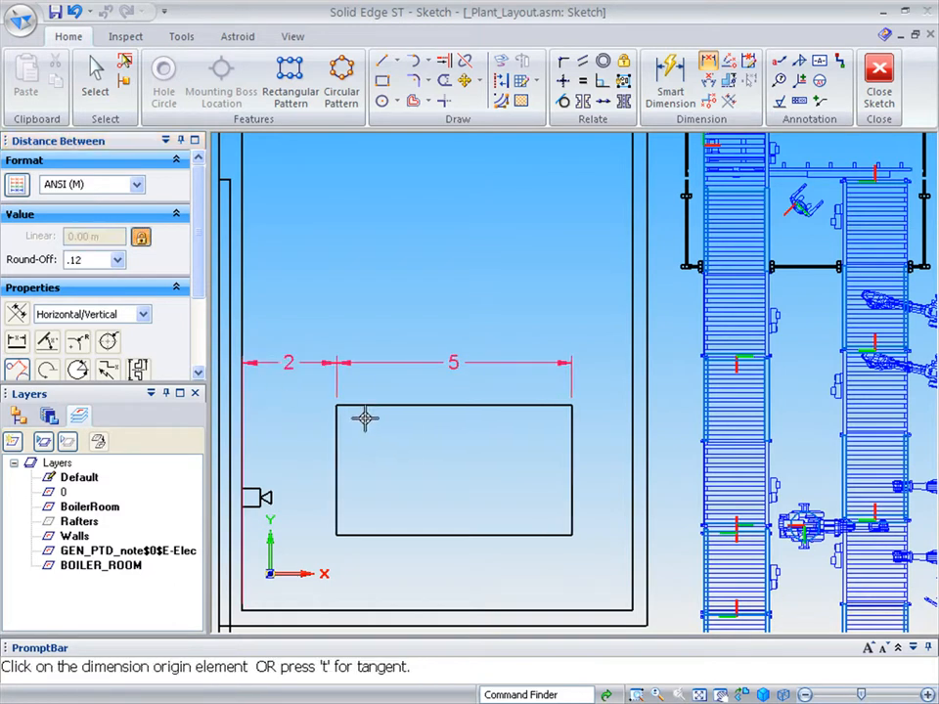
Step: Dimension the rectangle's height between its upper and lower edges to 3.5 m
{"action": "left_click", "coordinate": [351, 405]}
{"action": "left_click", "coordinate": [357, 534]}
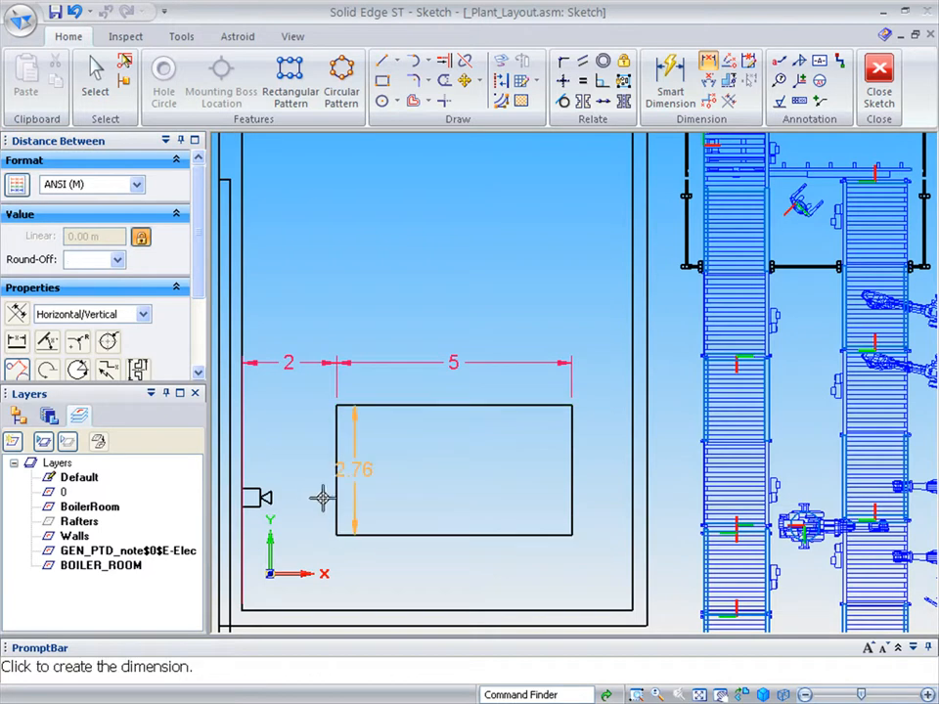
{"action": "left_click", "coordinate": [305, 492]}
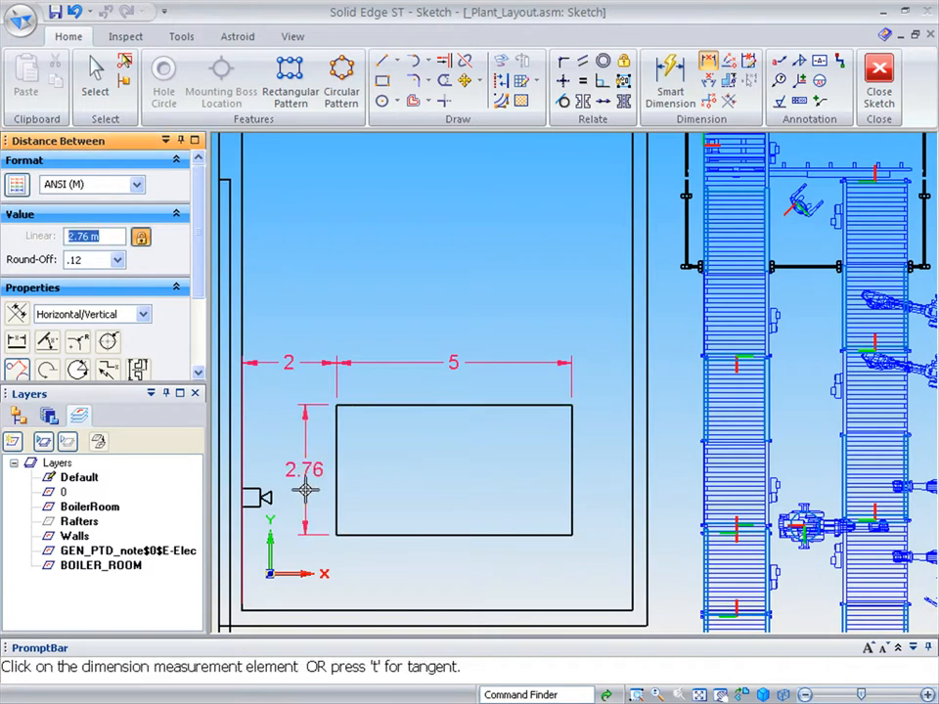
{"action": "type", "text": "3"}
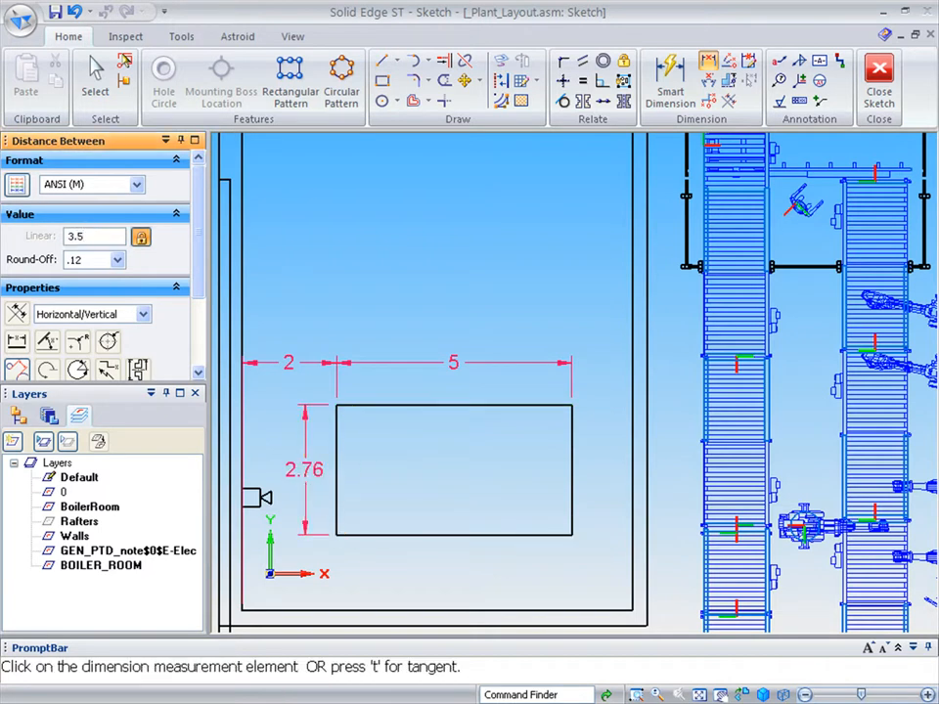
{"action": "type", "text": ".5"}
{"action": "key", "text": "Return"}
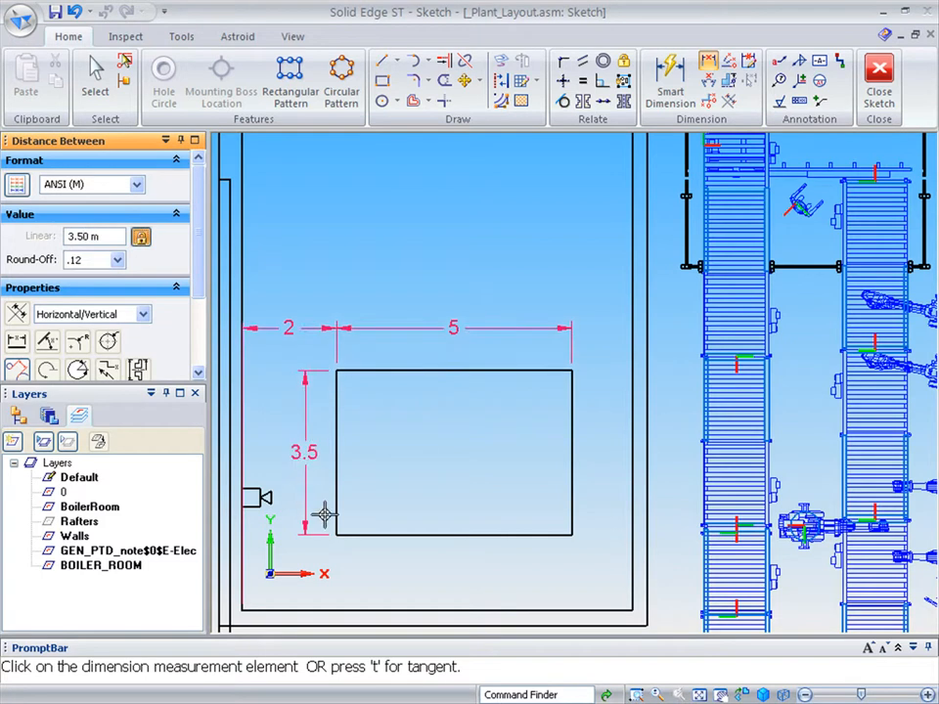
Step: Dimension the rectangle's lower edge 1 m from the room's inner bottom wall
{"action": "left_click", "coordinate": [349, 608]}
{"action": "left_click", "coordinate": [336, 585]}
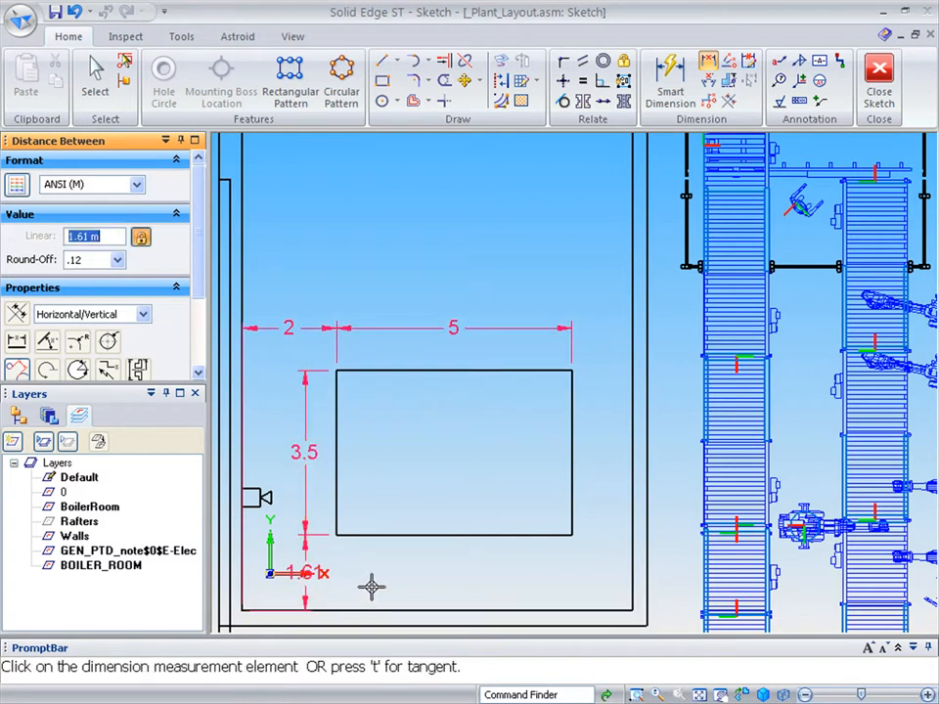
{"action": "type", "text": "1"}
{"action": "key", "text": "Return"}
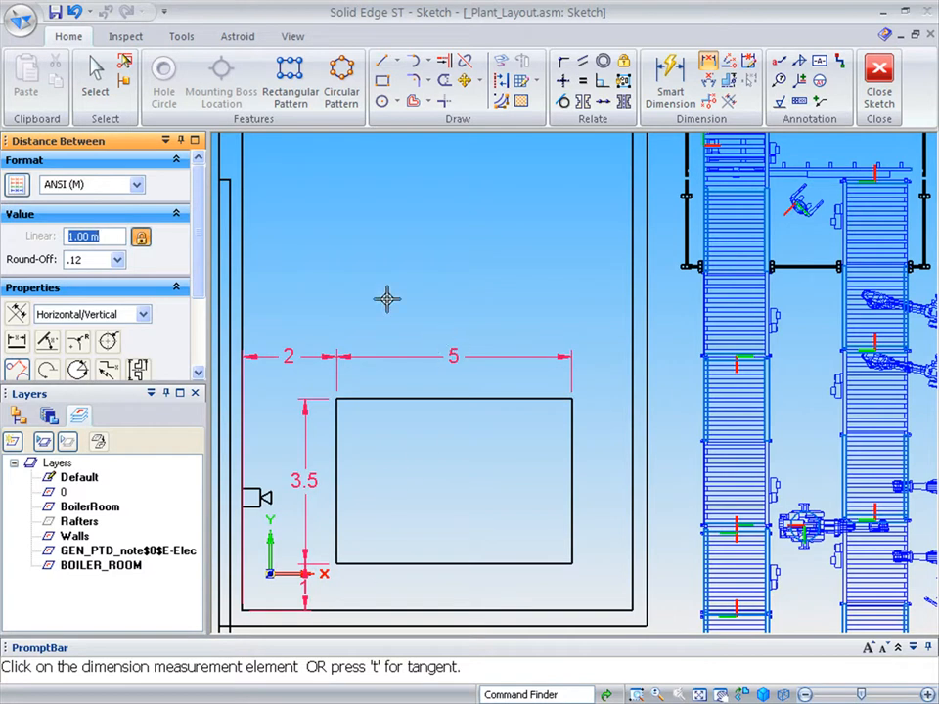
{"action": "key", "text": "Escape"}
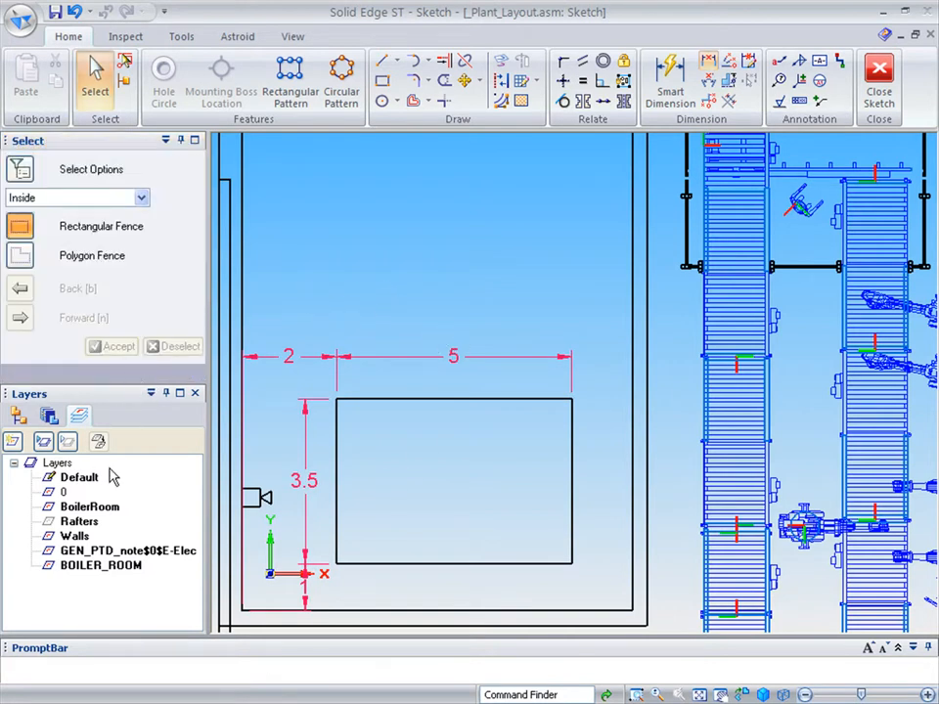
Step: Define the Boiler Frame virtual component from the dimensioned rectangle, with its origin at the lower-left corner and X axis along the lower edge
{"action": "left_click", "coordinate": [19, 415]}
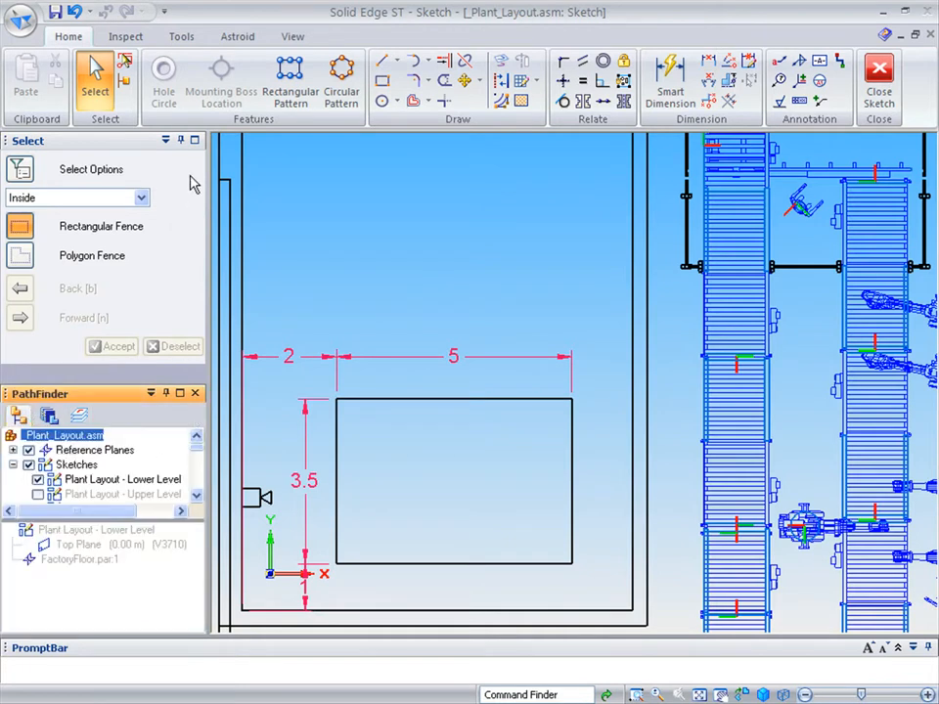
{"action": "left_click", "coordinate": [181, 140]}
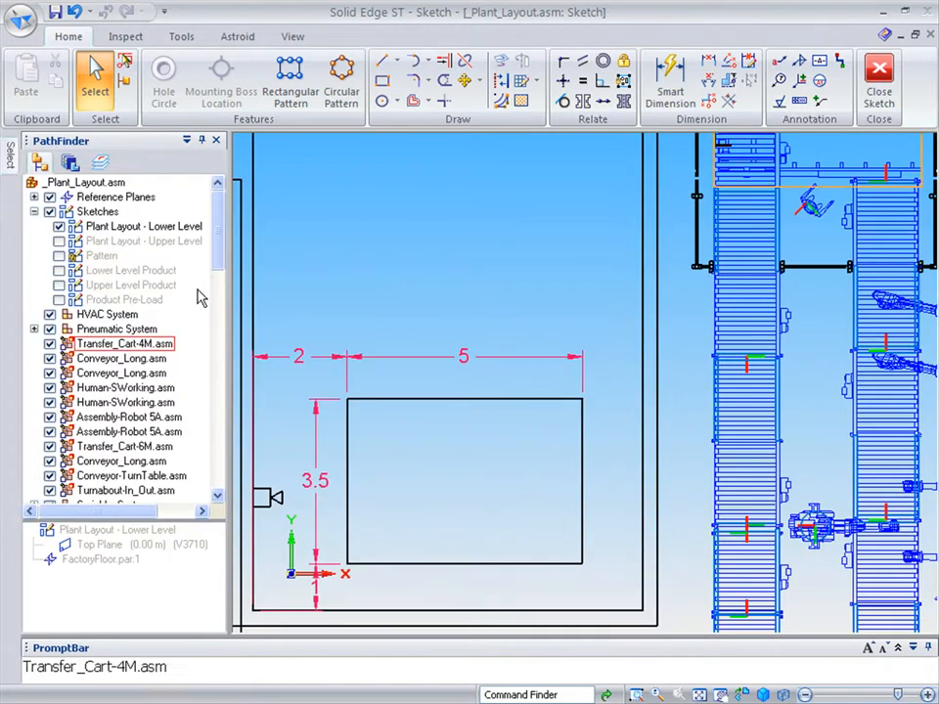
{"action": "left_click_drag", "start_coordinate": [220, 241], "coordinate": [220, 470]}
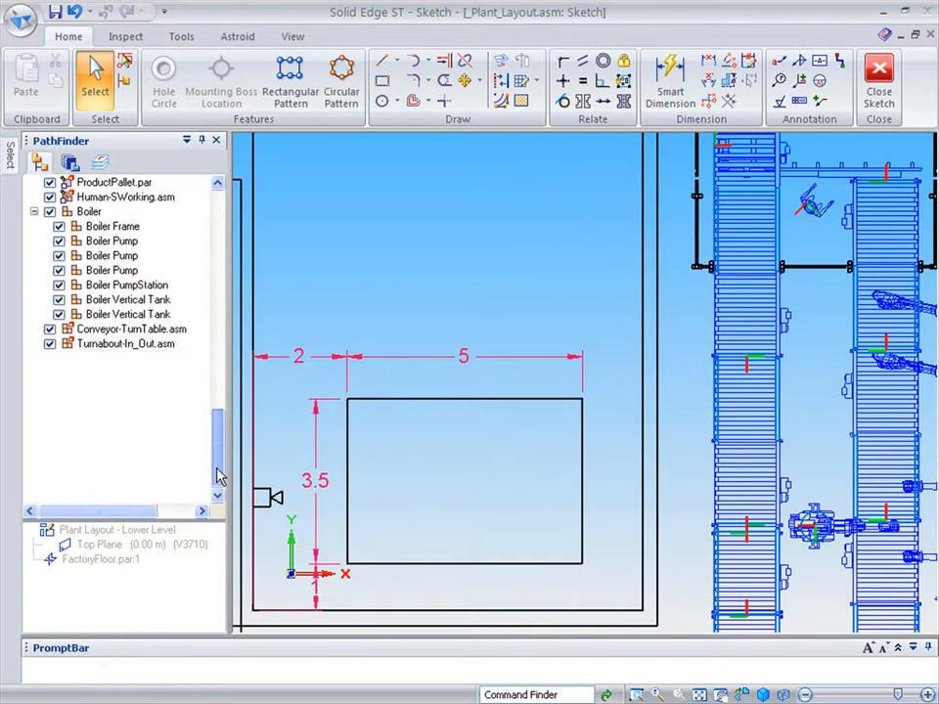
{"action": "right_click", "coordinate": [118, 228]}
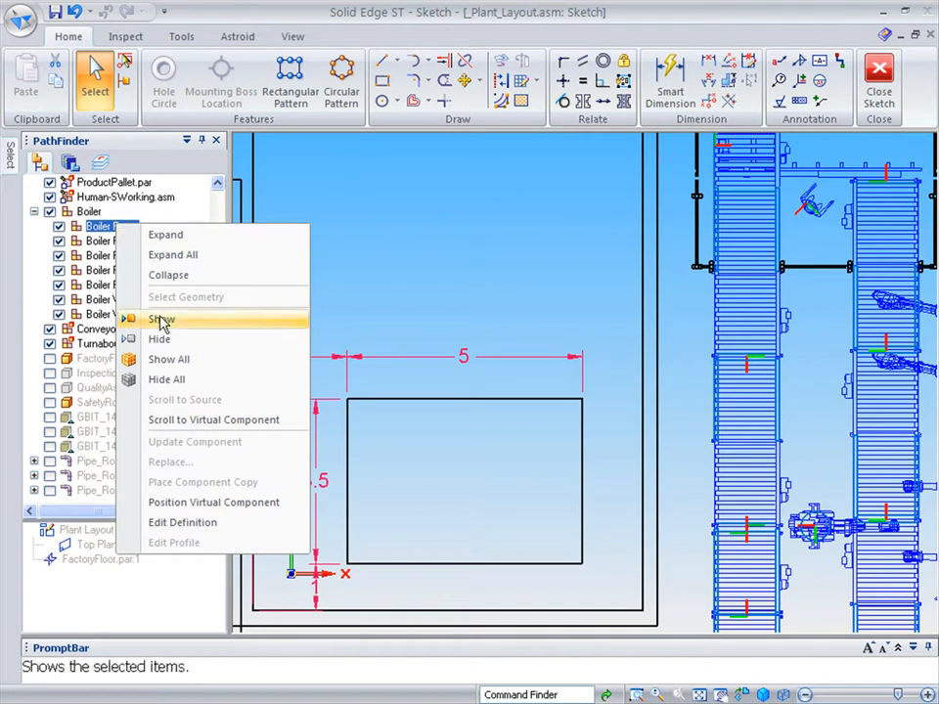
{"action": "left_click", "coordinate": [168, 525]}
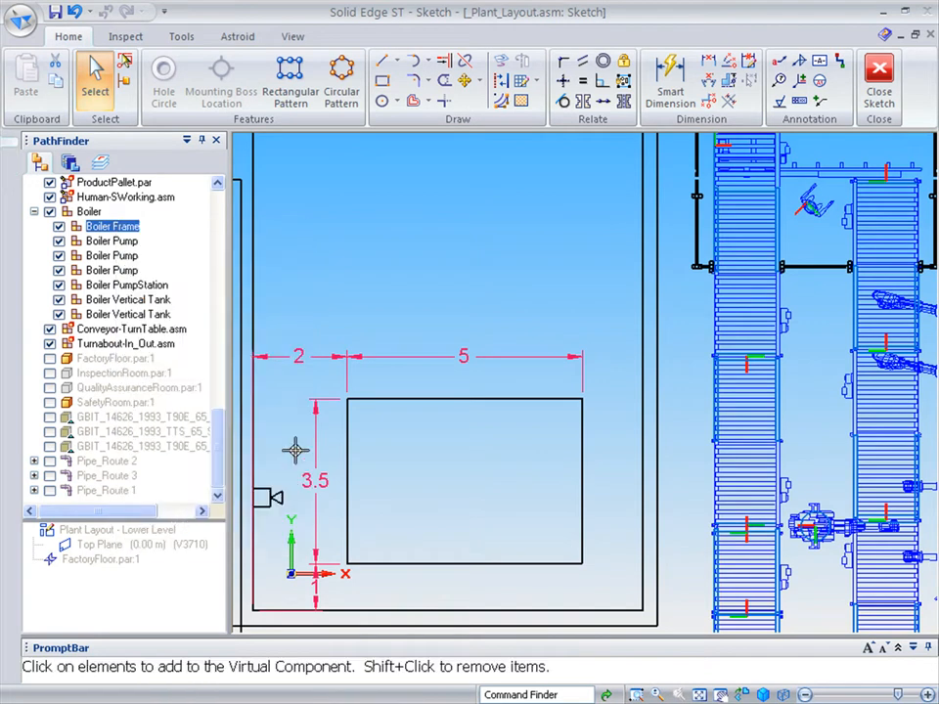
{"action": "mouse_move", "coordinate": [324, 320]}
{"action": "left_mouse_down"}
{"action": "mouse_move", "coordinate": [378, 430]}
{"action": "mouse_move", "coordinate": [541, 584]}
{"action": "mouse_move", "coordinate": [603, 587]}
{"action": "left_mouse_up"}
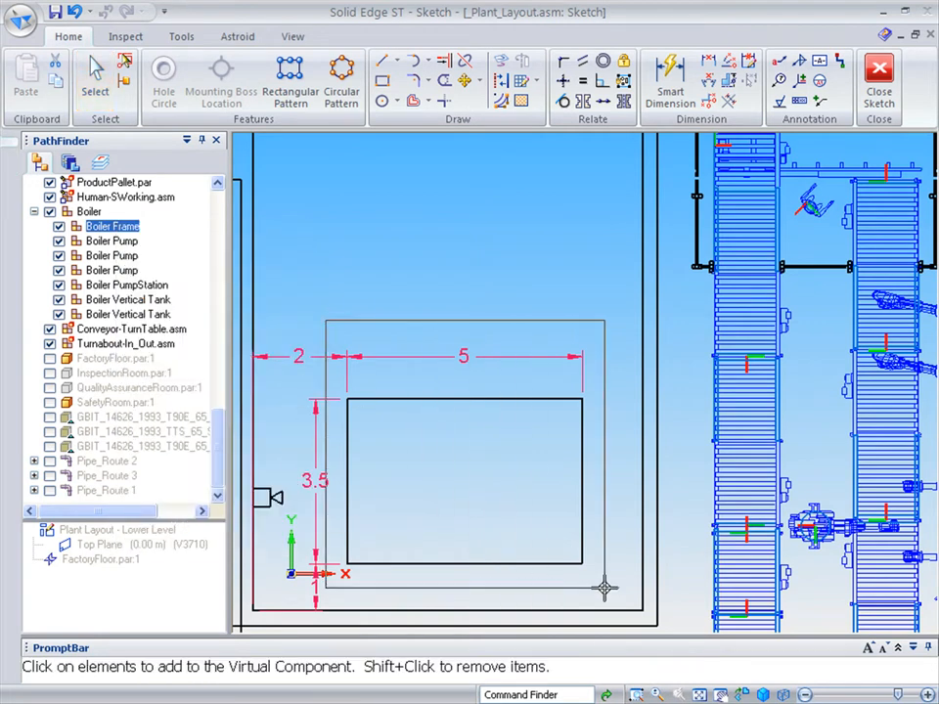
{"action": "right_click", "coordinate": [404, 515]}
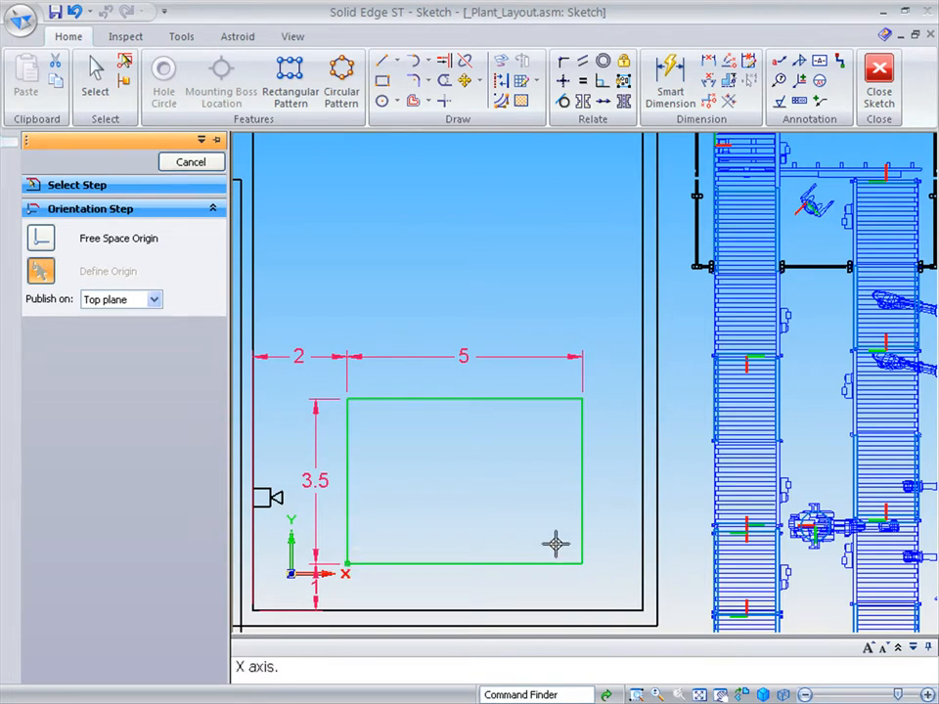
{"action": "left_click", "coordinate": [582, 573]}
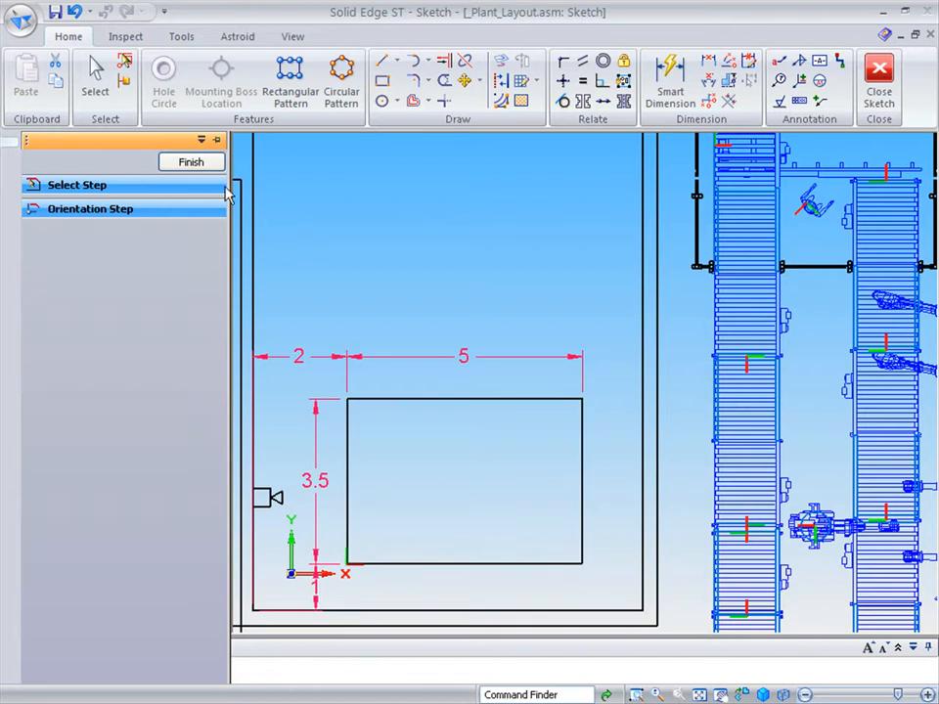
{"action": "left_click", "coordinate": [192, 164]}
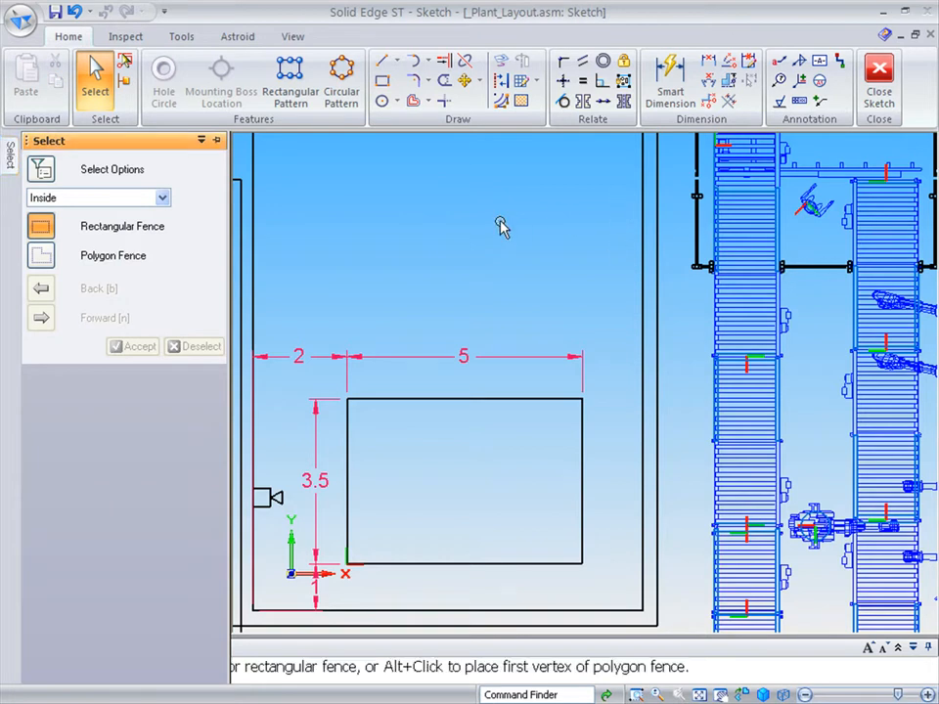
Step: Draw a small upright rectangle inside the boiler frame outline, near its lower-left corner, and redisplay the assembly tree
{"action": "left_click", "coordinate": [382, 82]}
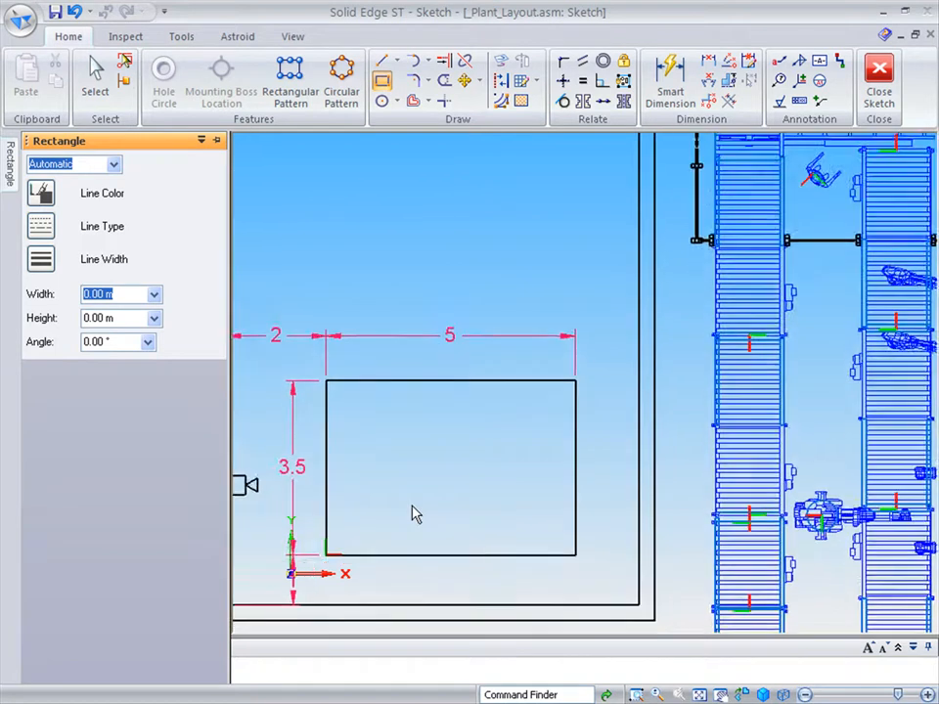
{"action": "scroll", "coordinate": [411, 512], "scroll_direction": "up", "scroll_amount": 2}
{"action": "scroll", "coordinate": [412, 512], "scroll_direction": "up", "scroll_amount": 3}
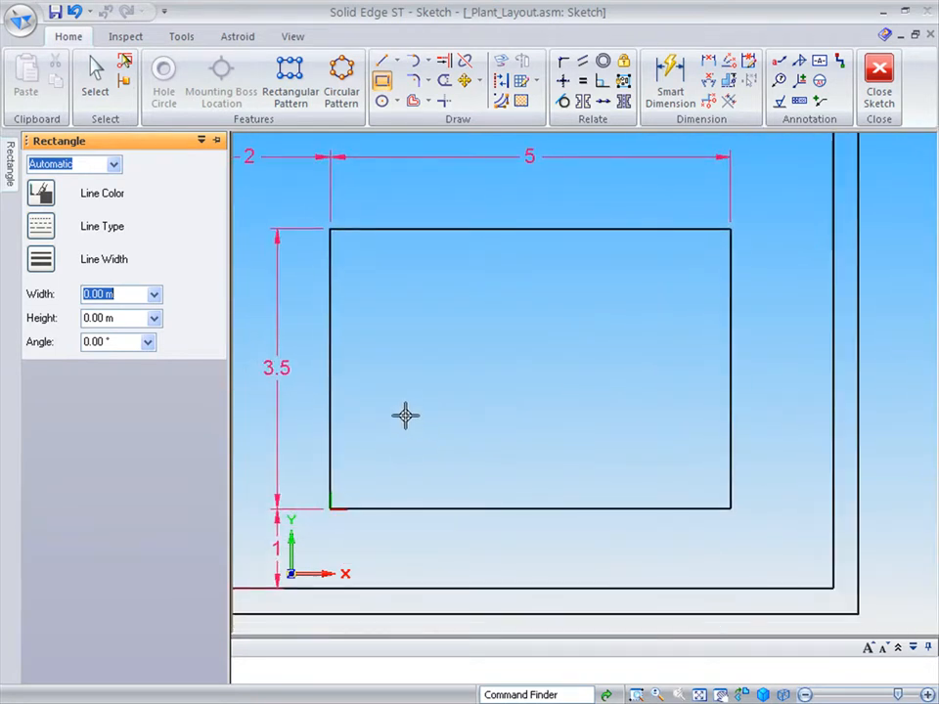
{"action": "left_click", "coordinate": [471, 398]}
{"action": "left_click", "coordinate": [461, 490]}
{"action": "key", "text": "Escape"}
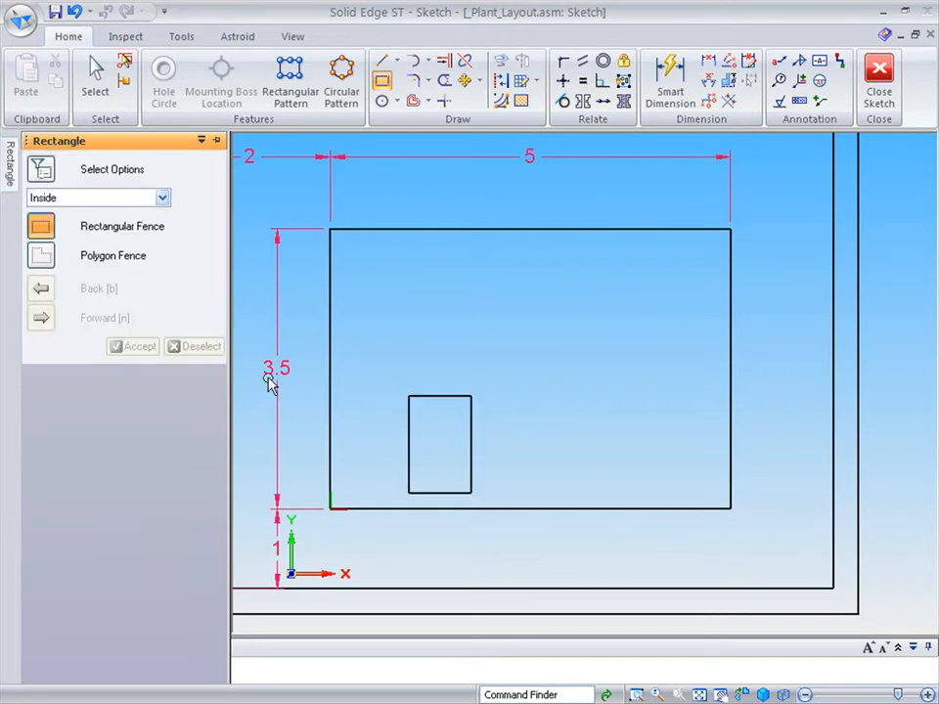
{"action": "left_click", "coordinate": [216, 141]}
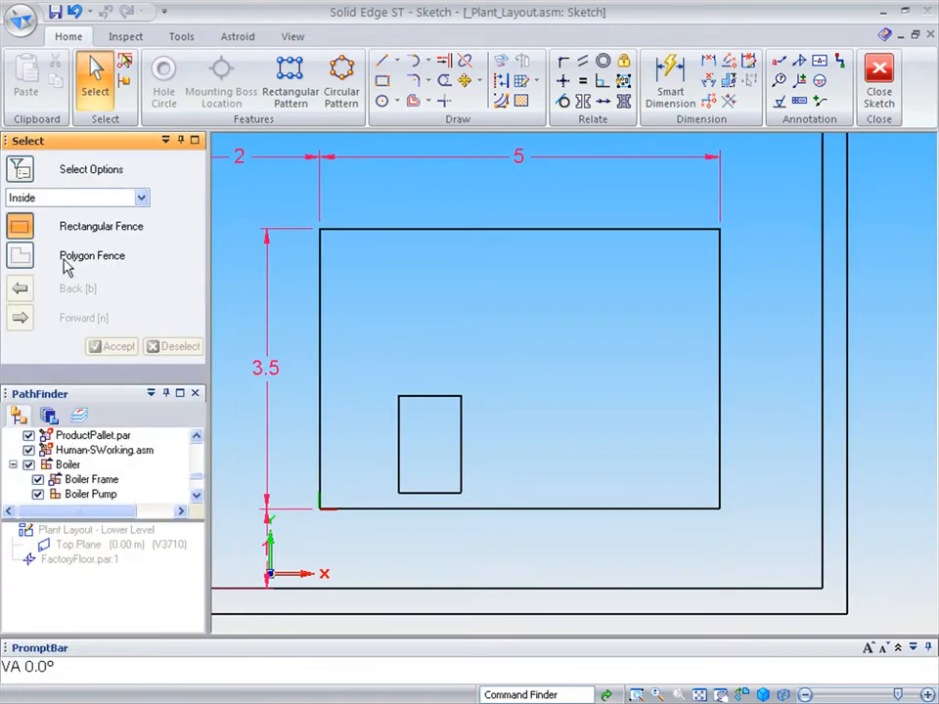
Step: Set the assembly tree to auto-hide and define the first Boiler Pump from the small rectangle, with its origin at the lower-left corner and X axis along the lower edge
{"action": "left_click", "coordinate": [166, 393]}
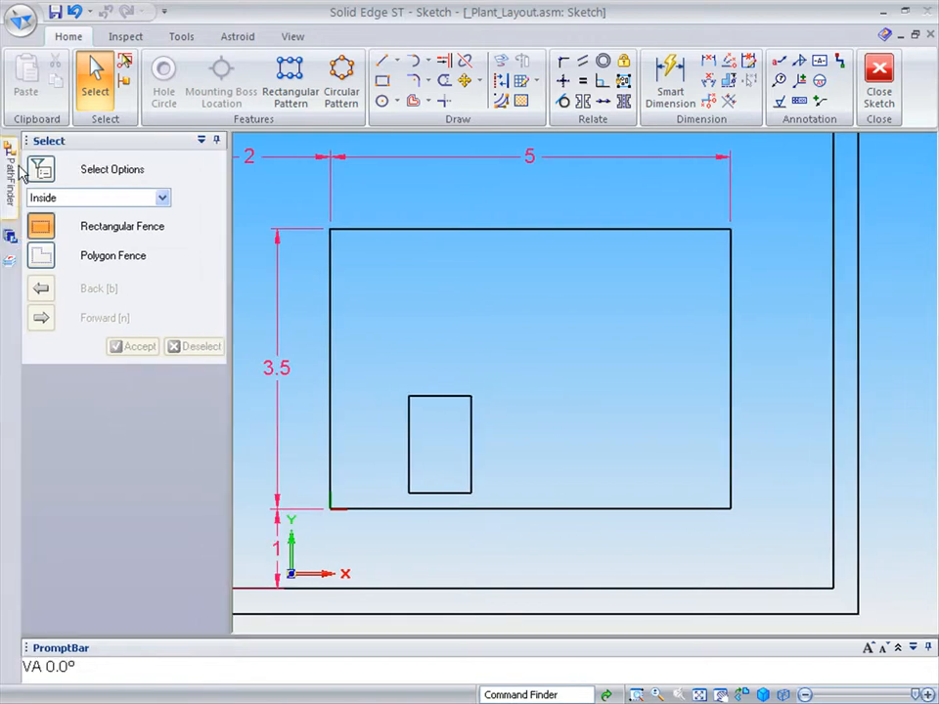
{"action": "mouse_move", "coordinate": [9, 154]}
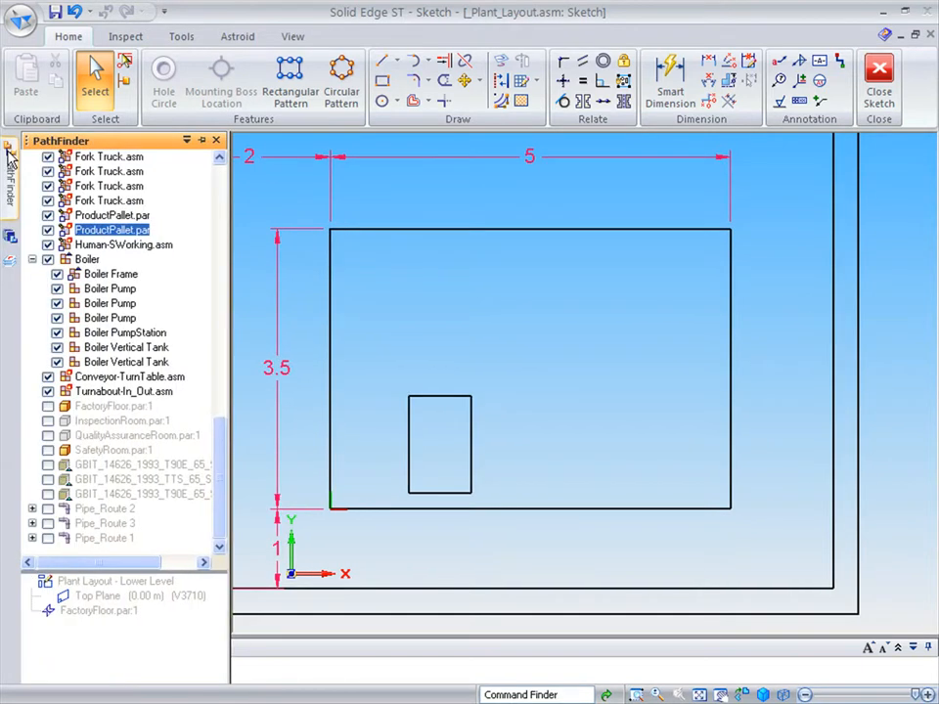
{"action": "right_click", "coordinate": [104, 298]}
{"action": "left_click", "coordinate": [168, 591]}
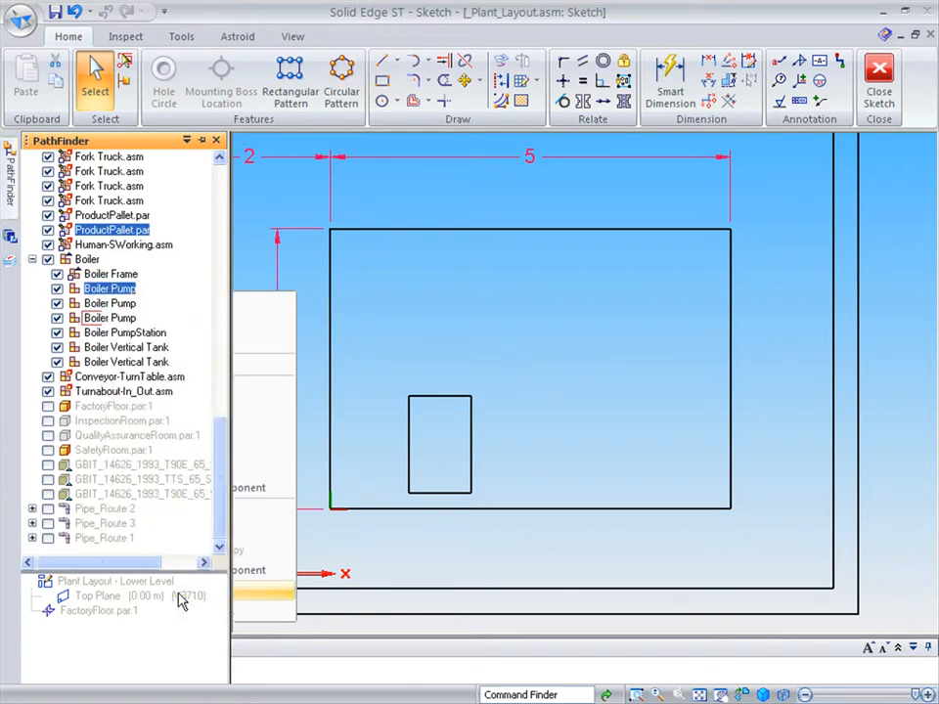
{"action": "mouse_move", "coordinate": [393, 374]}
{"action": "left_mouse_down"}
{"action": "mouse_move", "coordinate": [444, 488]}
{"action": "mouse_move", "coordinate": [485, 496]}
{"action": "left_mouse_up"}
{"action": "right_click", "coordinate": [508, 455]}
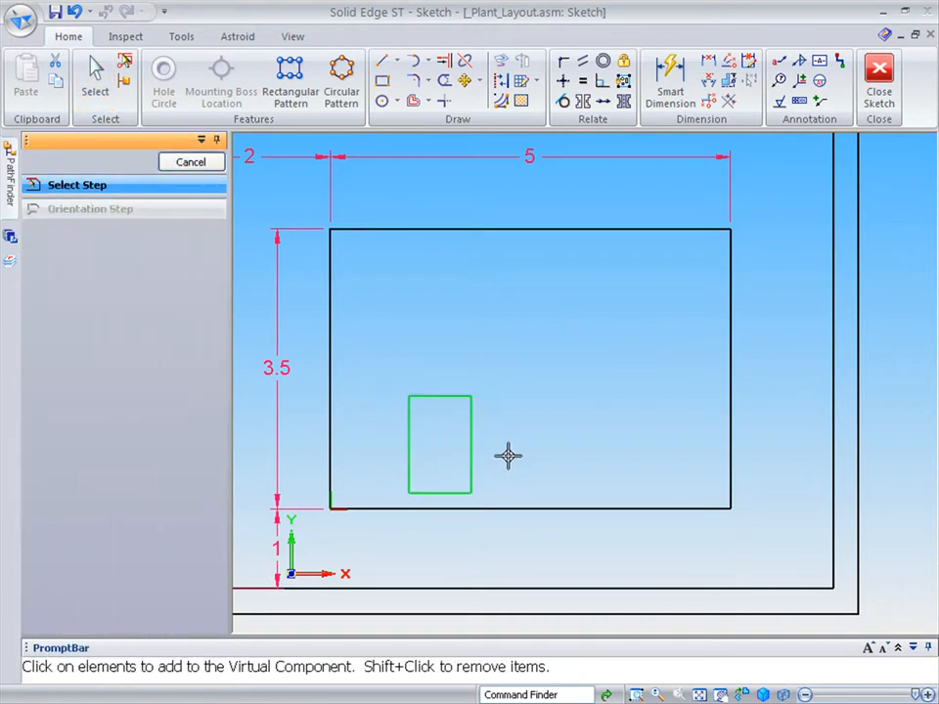
{"action": "left_click", "coordinate": [472, 495]}
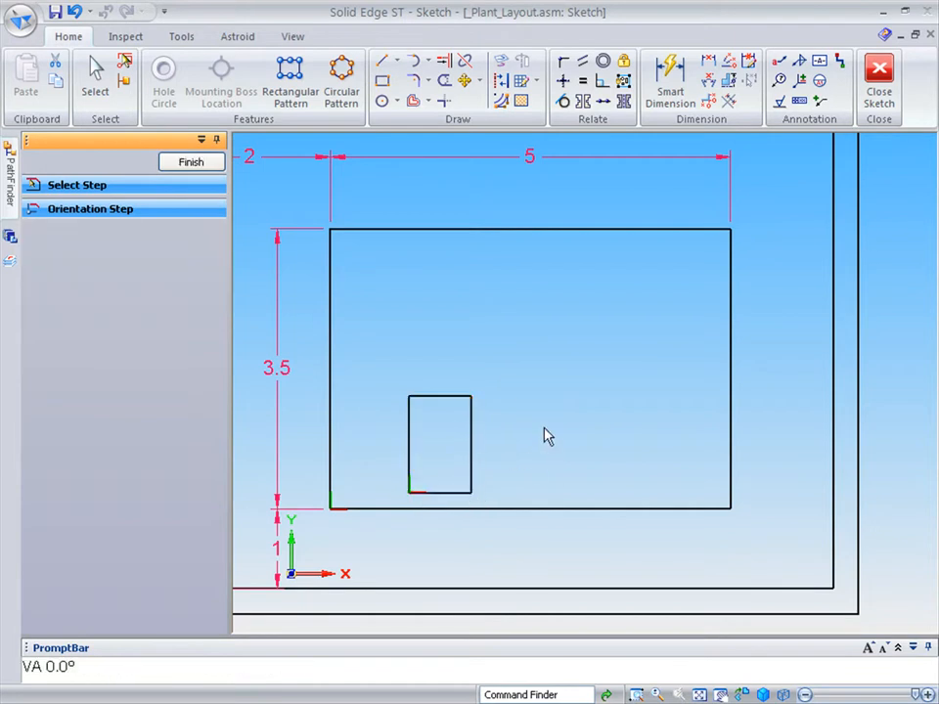
{"action": "left_click", "coordinate": [184, 164]}
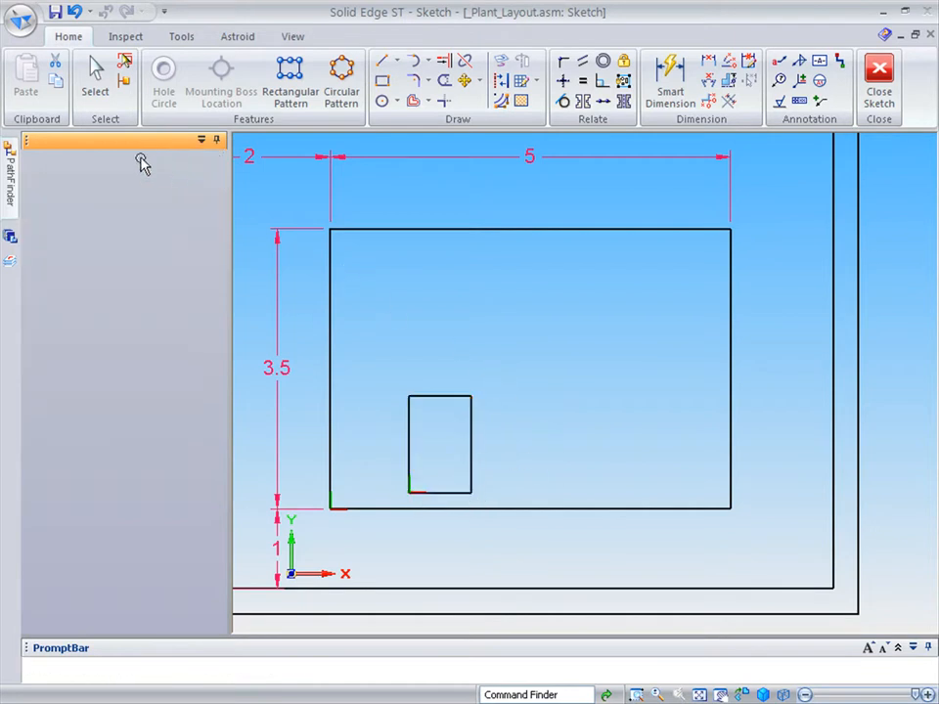
Step: Position the second Boiler Pump virtual component upright inside the boiler frame outline, a short distance to the right of the first pump
{"action": "mouse_move", "coordinate": [9, 151]}
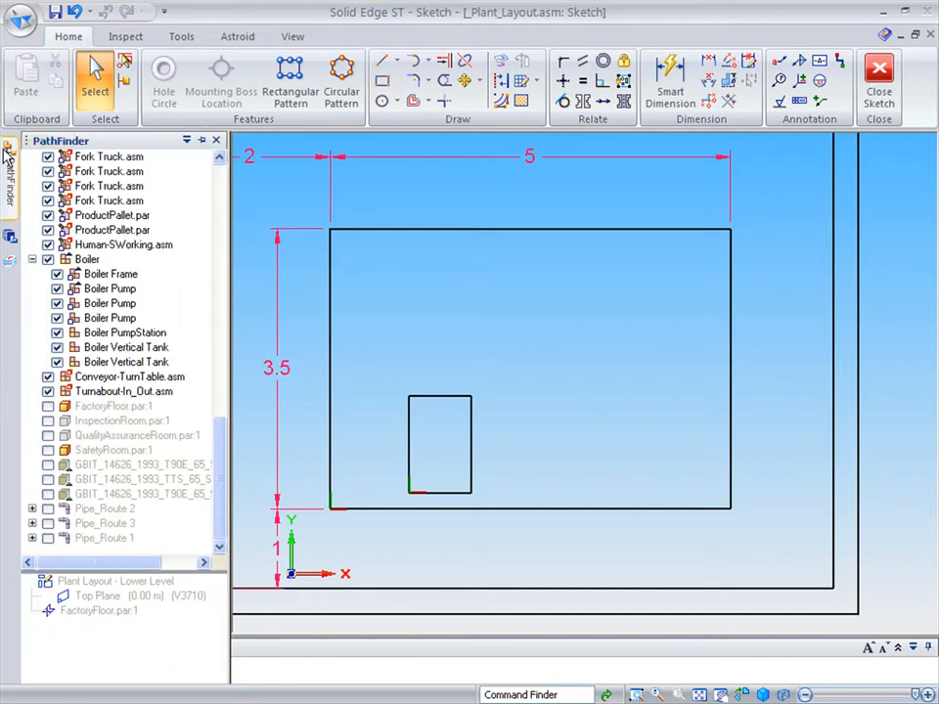
{"action": "right_click", "coordinate": [98, 305]}
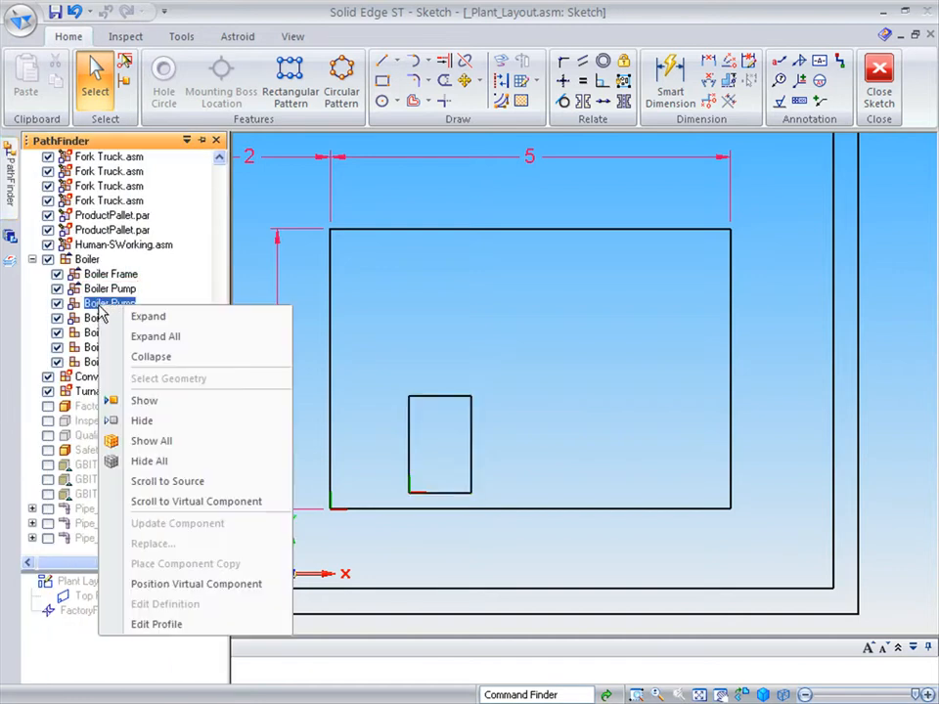
{"action": "left_click", "coordinate": [178, 585]}
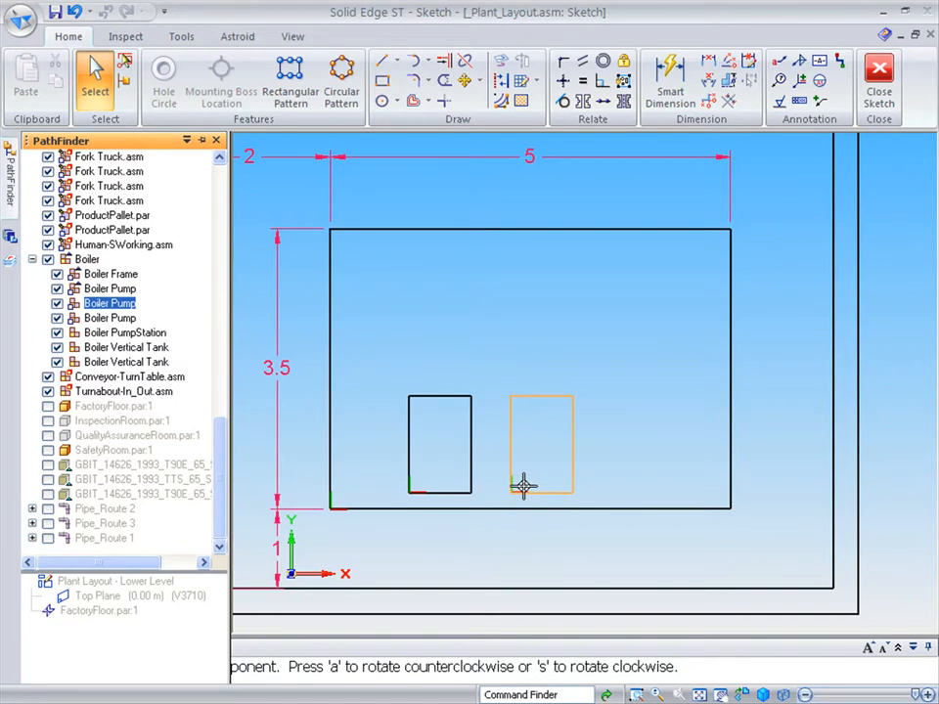
{"action": "left_click", "coordinate": [523, 486]}
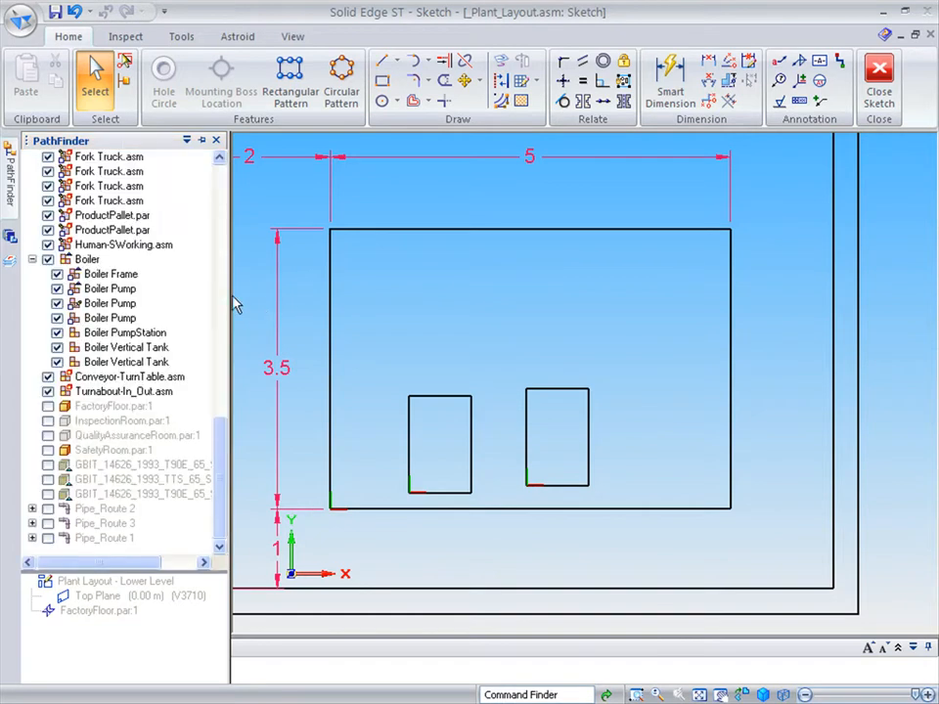
Step: Position the third Boiler Pump rotated 90° clockwise, above and to the right of the second pump inside the frame outline
{"action": "right_click", "coordinate": [111, 319]}
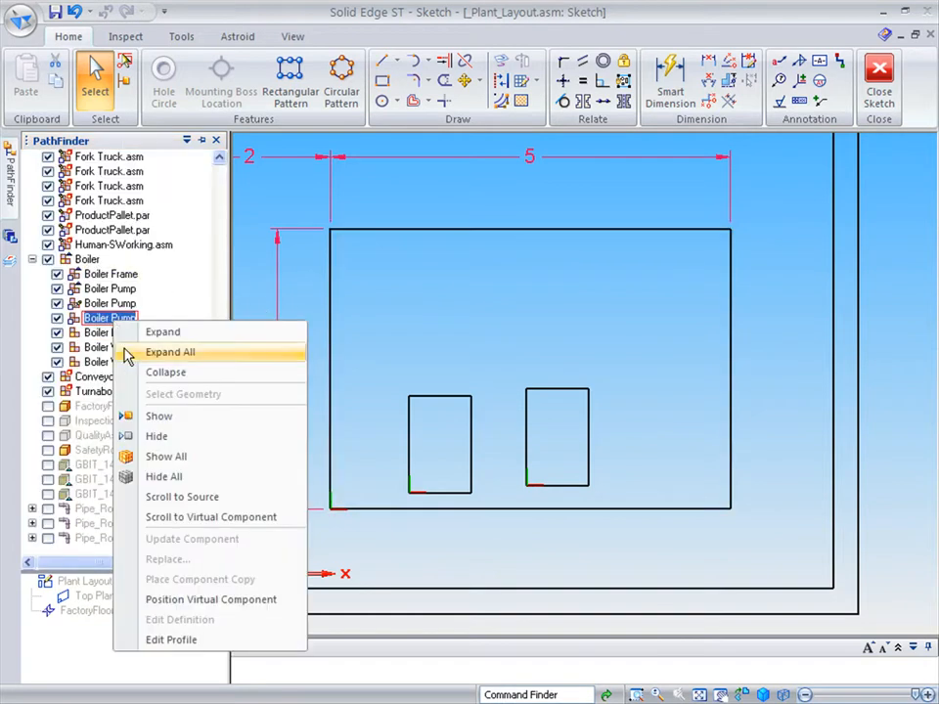
{"action": "left_click", "coordinate": [247, 602]}
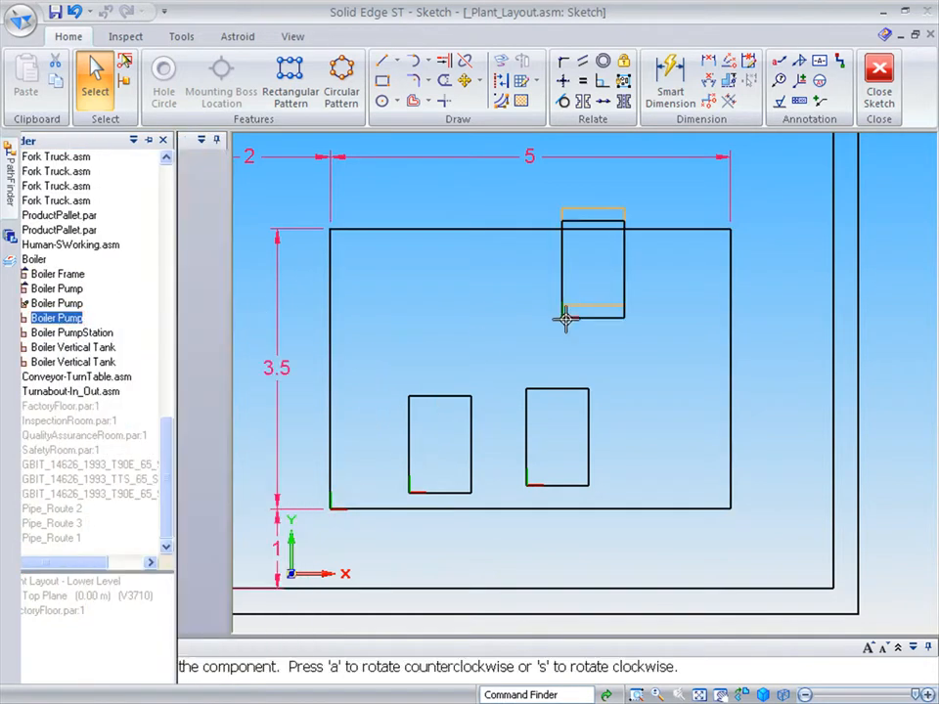
{"action": "key", "text": "s"}
{"action": "key", "text": "s"}
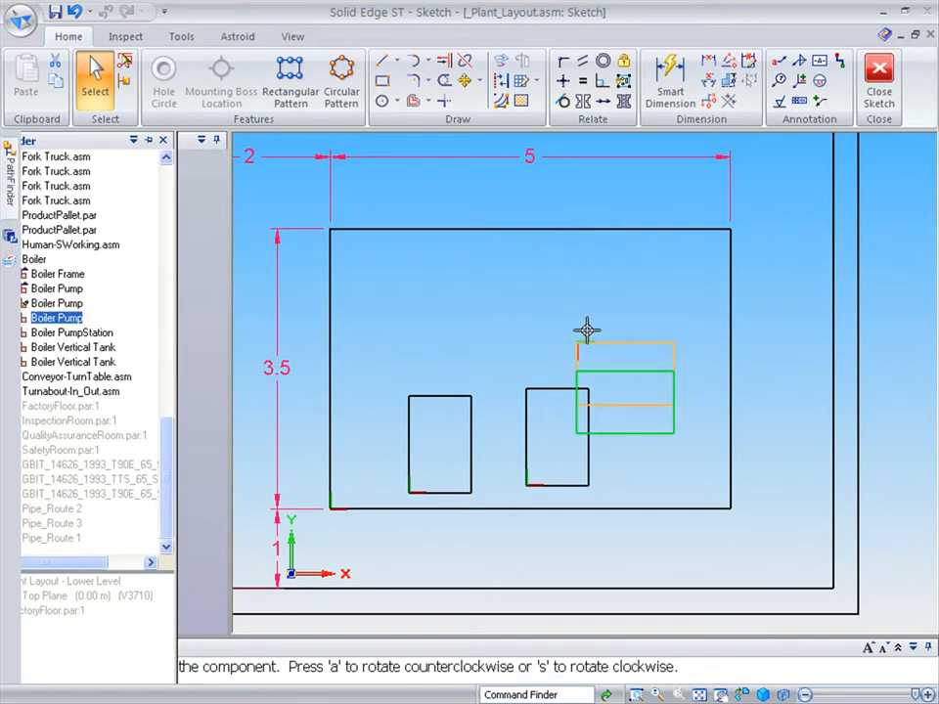
{"action": "left_click", "coordinate": [587, 328]}
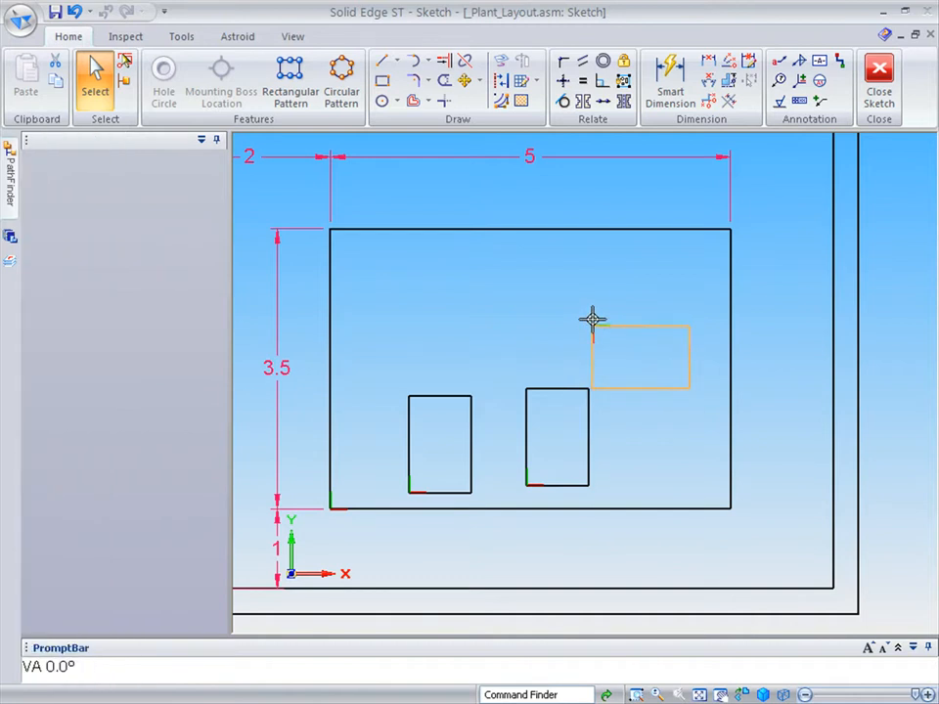
{"action": "left_click", "coordinate": [592, 318]}
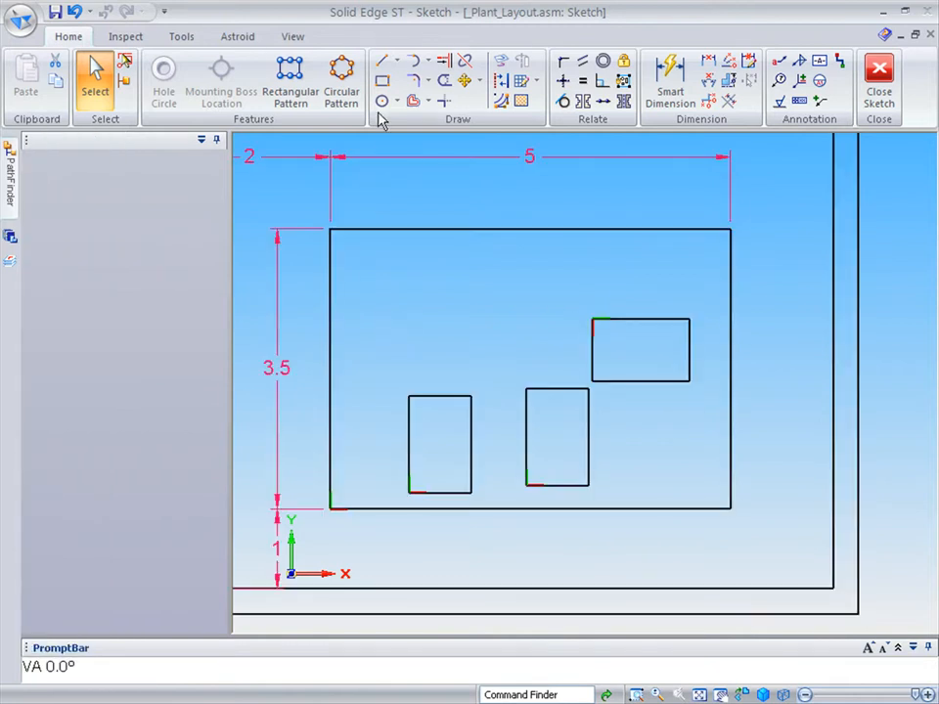
{"action": "left_click", "coordinate": [382, 82]}
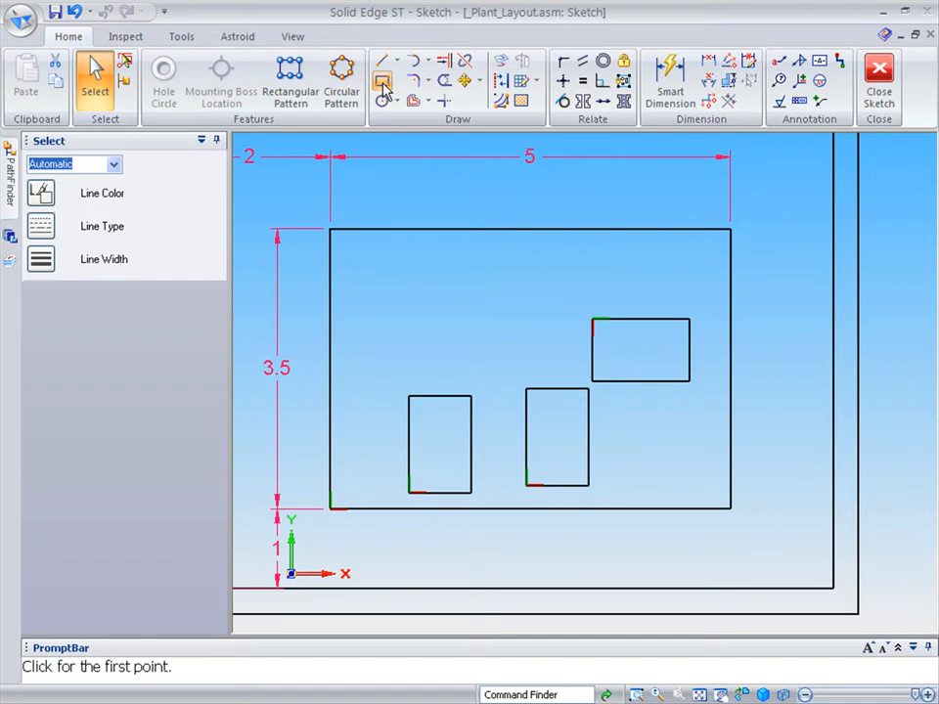
{"action": "left_click", "coordinate": [543, 242]}
{"action": "left_click", "coordinate": [695, 257]}
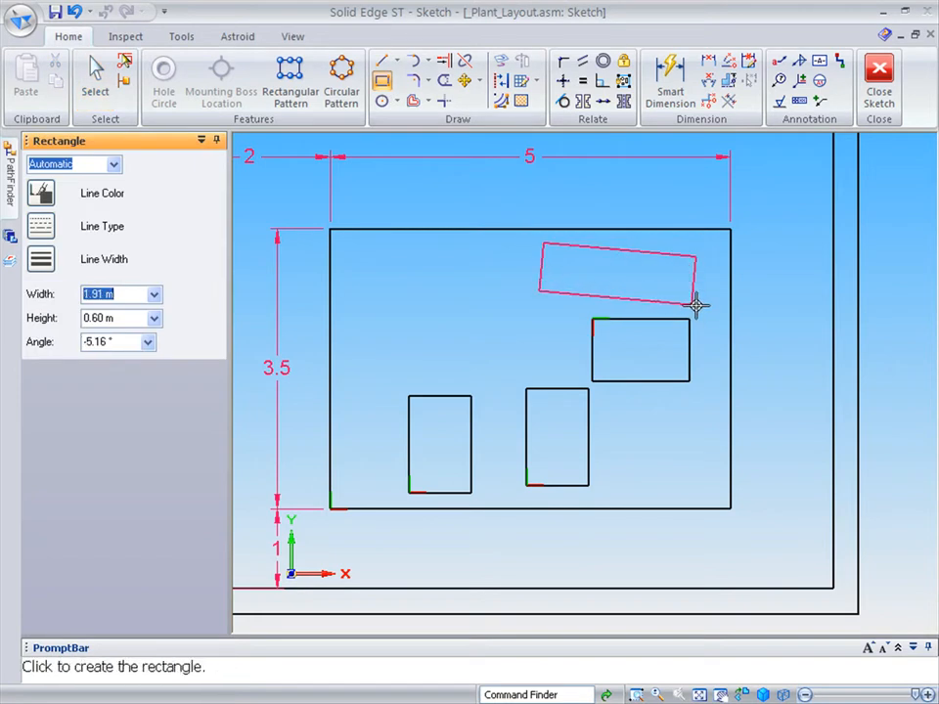
{"action": "right_click", "coordinate": [695, 306]}
Step: Draw a wide horizontal rectangle about 0.8 m high inside the frame outline's upper-right corner, just above the rotated pump
{"action": "left_click", "coordinate": [549, 253]}
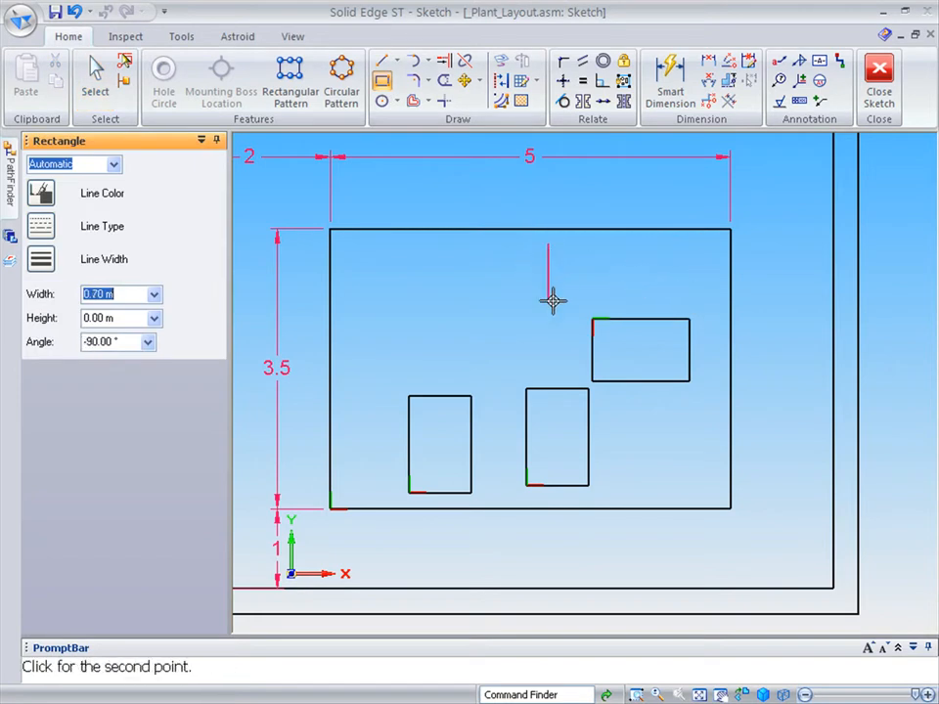
{"action": "left_click", "coordinate": [549, 309]}
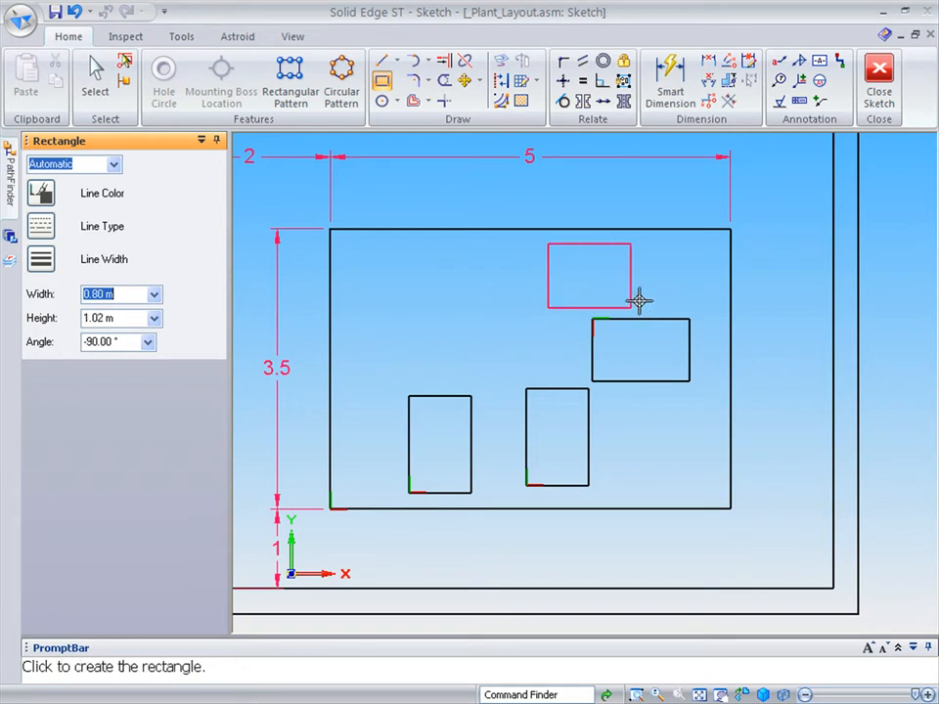
{"action": "left_click", "coordinate": [701, 302]}
{"action": "mouse_move", "coordinate": [11, 158]}
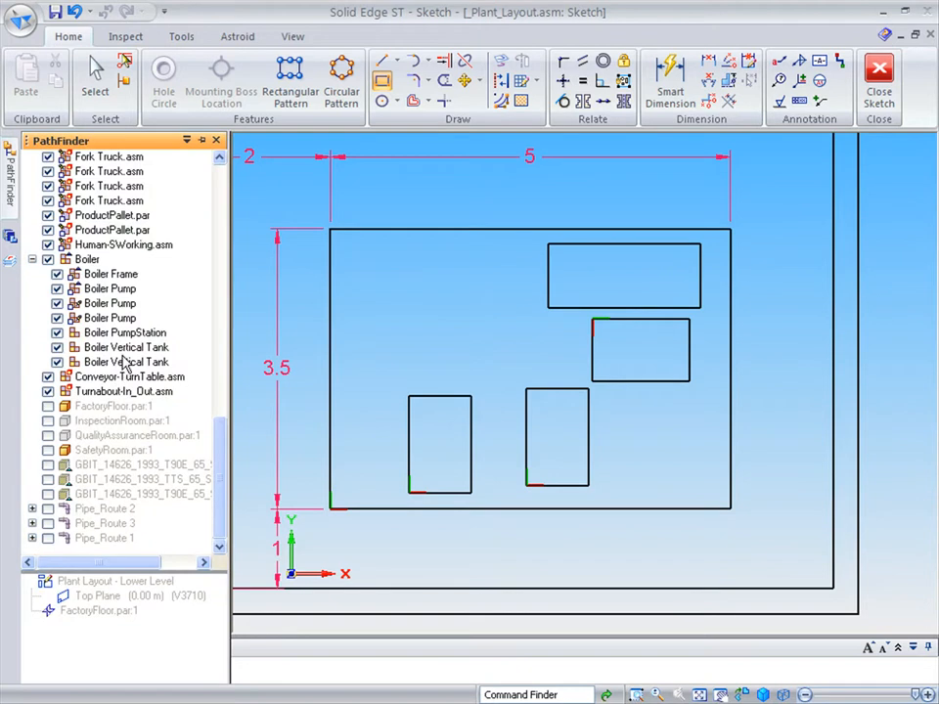
{"action": "key", "text": "Escape"}
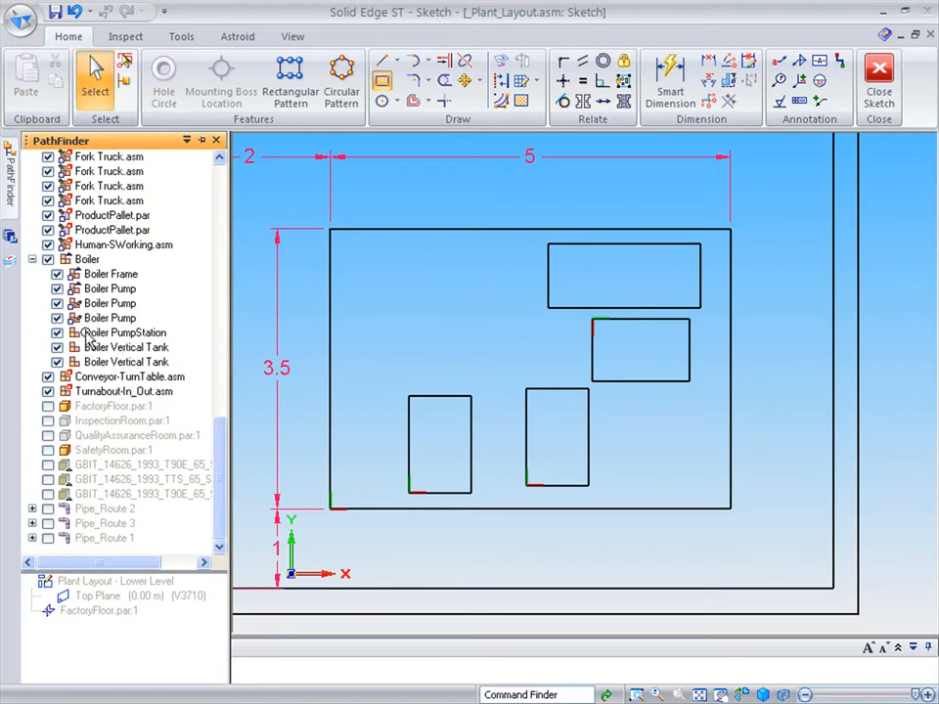
Step: Define the Boiler PumpStation virtual component from the wide upper rectangle, with its origin at the upper-left corner and X axis down the left edge
{"action": "left_click", "coordinate": [118, 333]}
{"action": "right_click", "coordinate": [113, 341]}
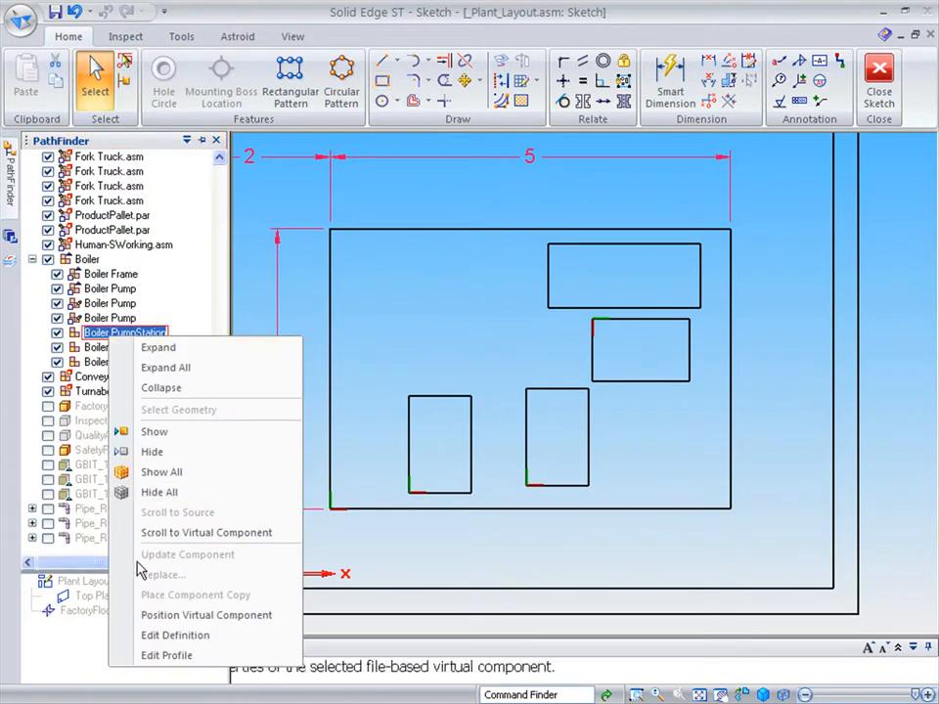
{"action": "left_click", "coordinate": [152, 637]}
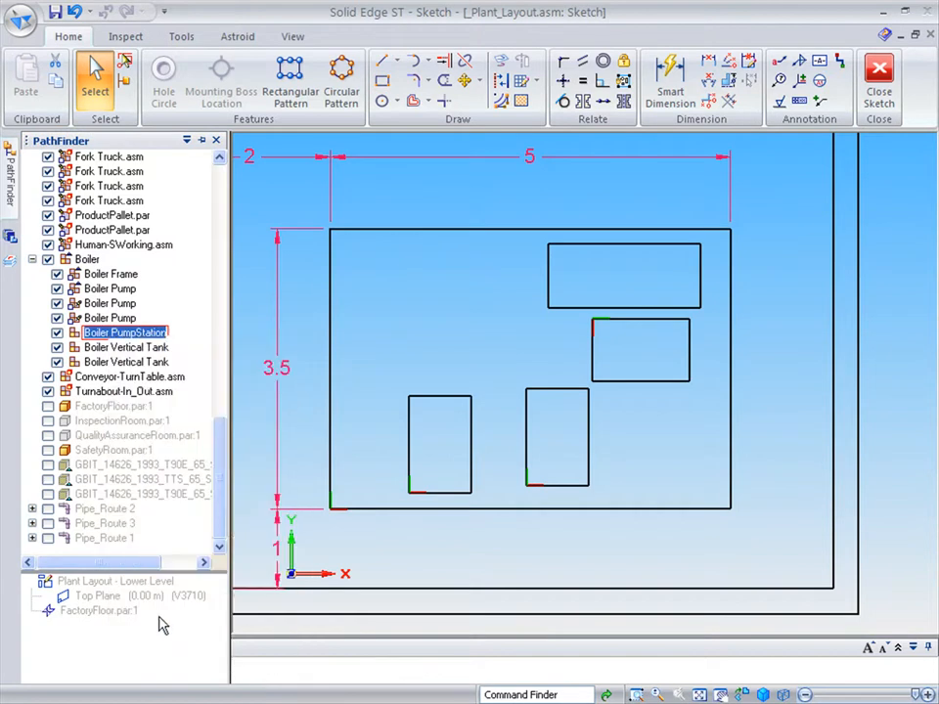
{"action": "left_click_drag", "start_coordinate": [525, 241], "coordinate": [719, 312]}
{"action": "right_click", "coordinate": [524, 309]}
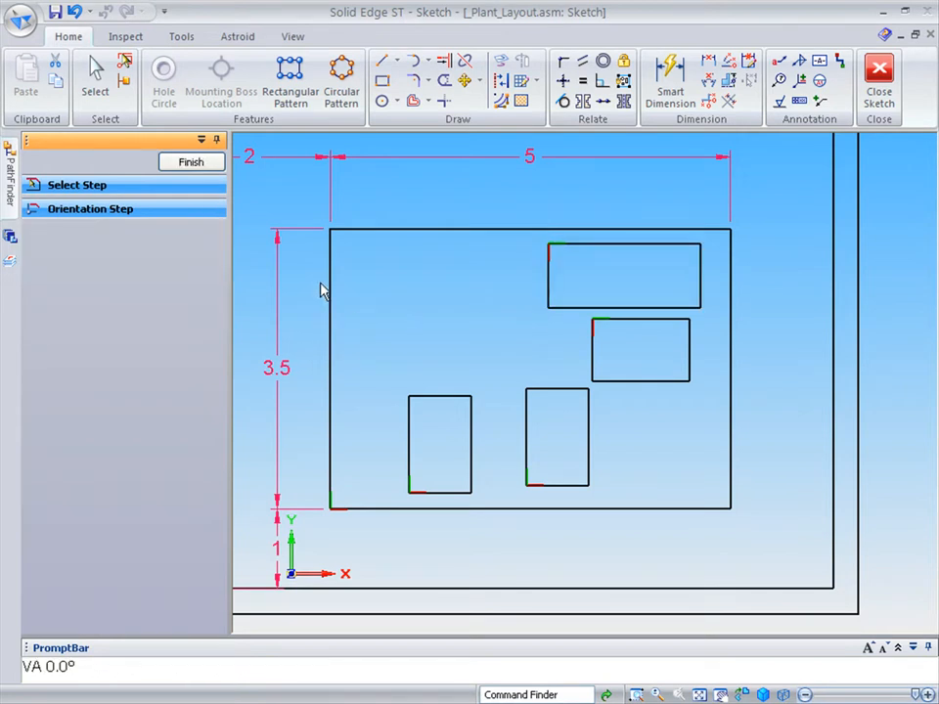
Step: Draw a circle about 0.88 m in diameter inside the frame outline, near its upper-left corner
{"action": "left_click", "coordinate": [382, 101]}
{"action": "left_click", "coordinate": [397, 274]}
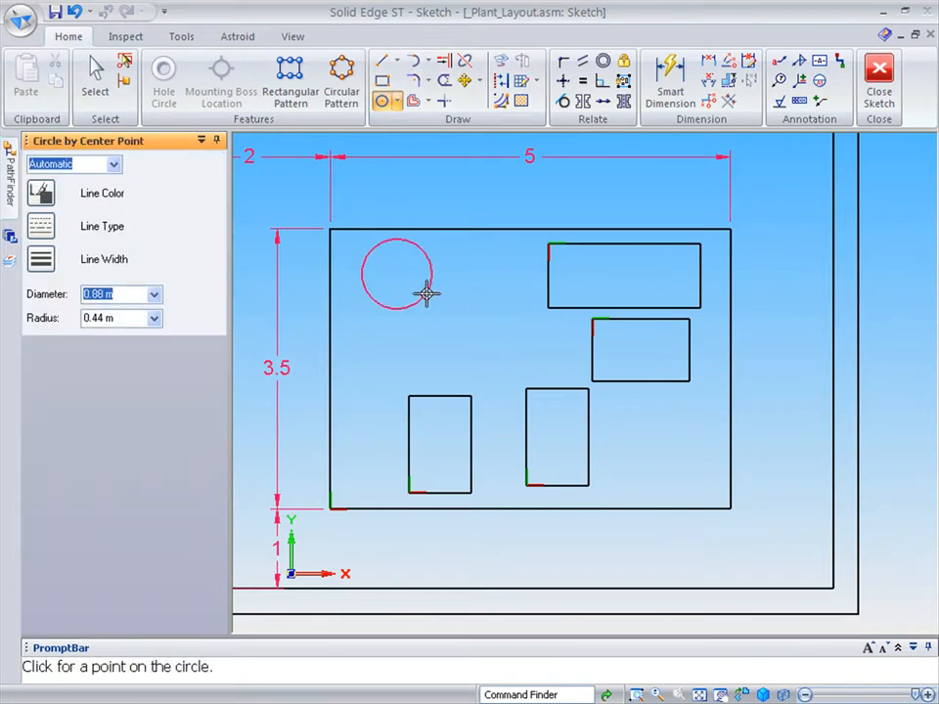
{"action": "left_click", "coordinate": [427, 294]}
{"action": "mouse_move", "coordinate": [12, 161]}
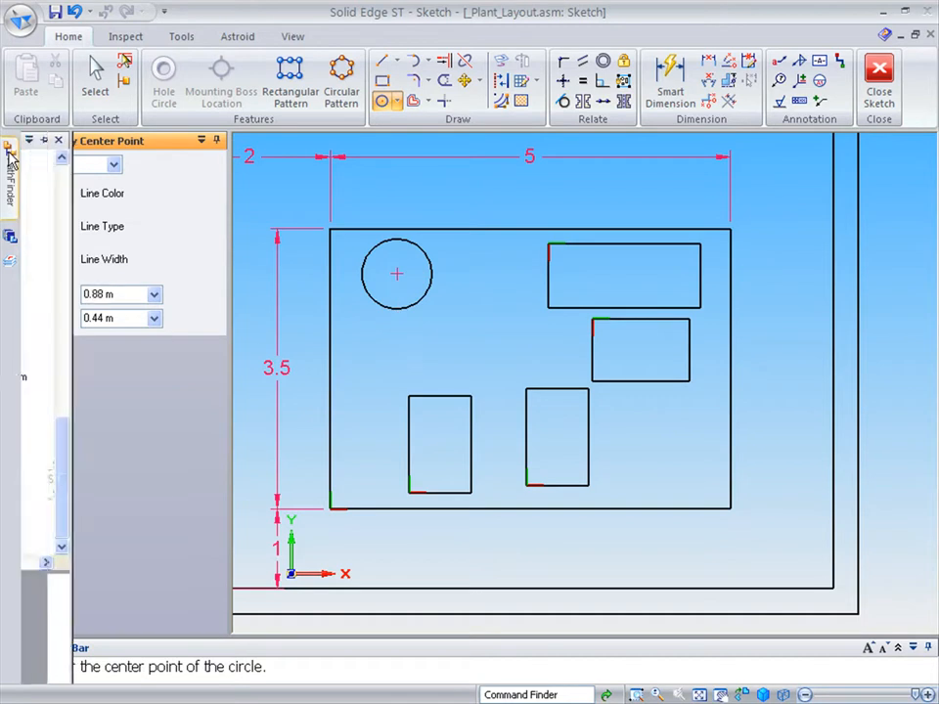
{"action": "left_click", "coordinate": [95, 83]}
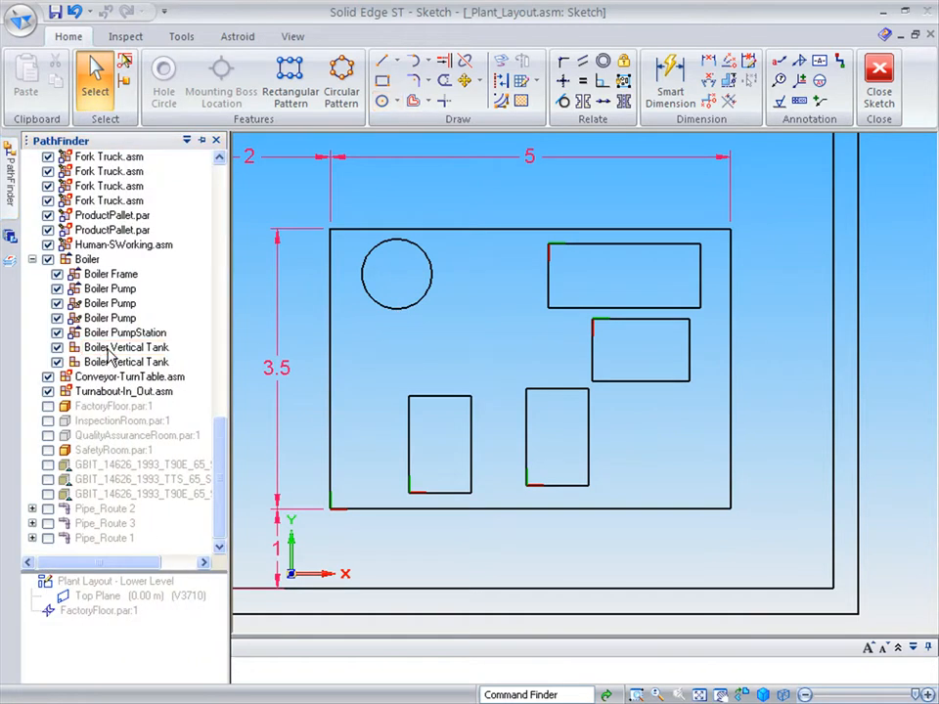
Step: Define the first Boiler Vertical Tank virtual component from the circle, with its origin at the circle's center and a horizontal X axis
{"action": "right_click", "coordinate": [105, 348]}
{"action": "left_click", "coordinate": [168, 649]}
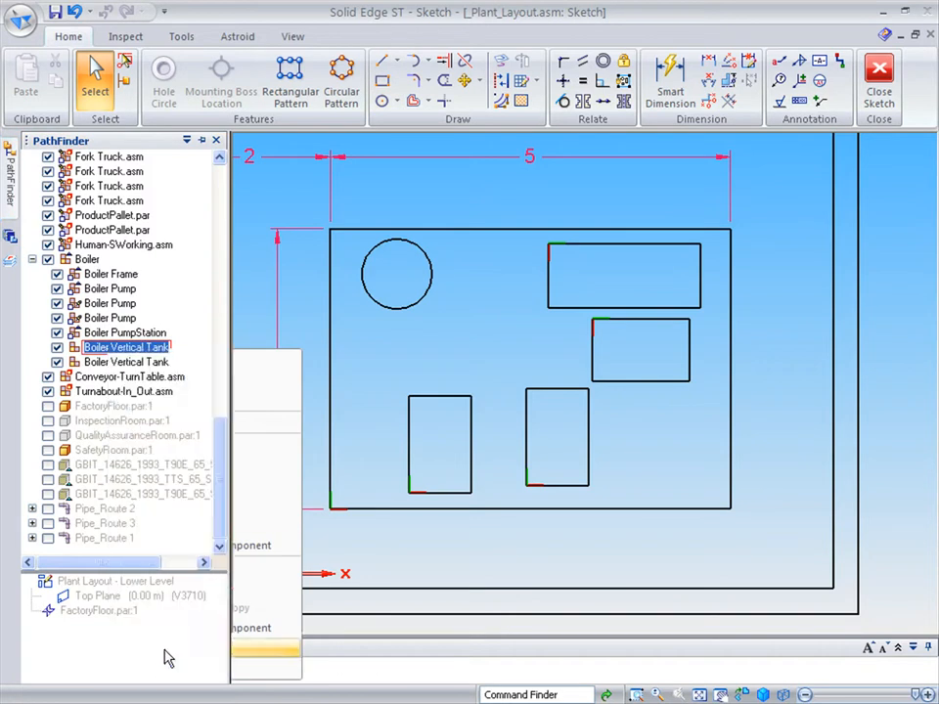
{"action": "left_click", "coordinate": [389, 293]}
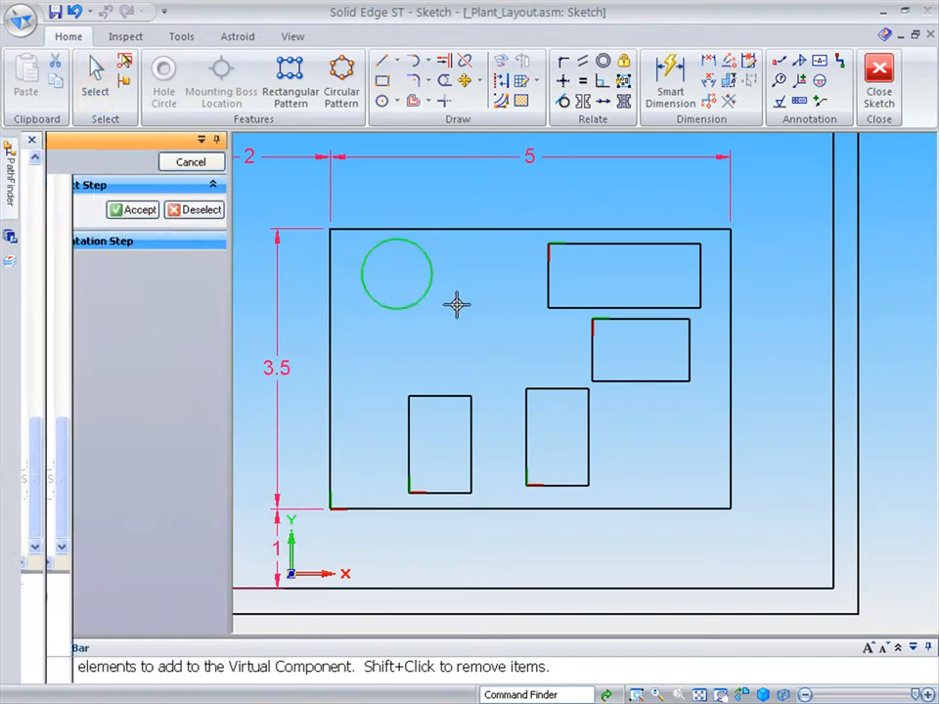
{"action": "right_click", "coordinate": [457, 304]}
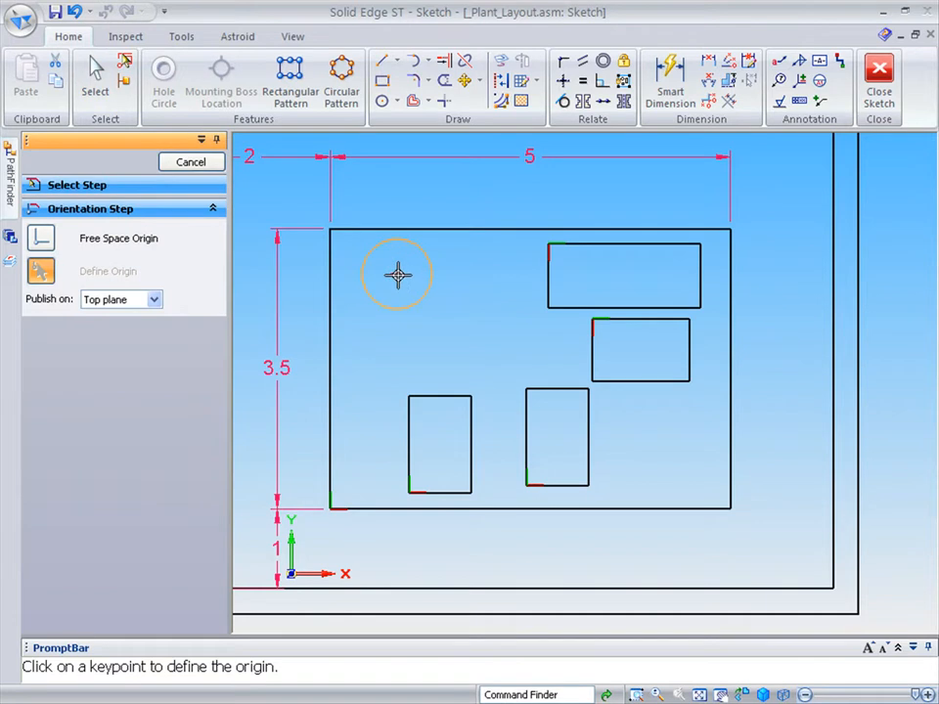
{"action": "right_click", "coordinate": [441, 378]}
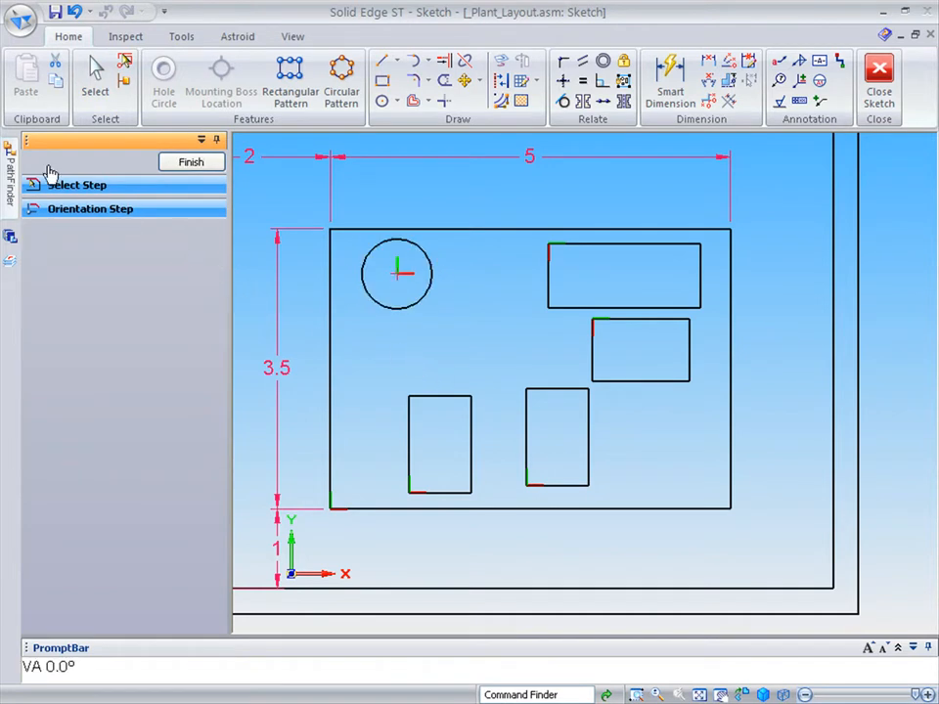
Step: Position the second Boiler Vertical Tank virtual component directly below the first tank's circle, inside the frame outline
{"action": "mouse_move", "coordinate": [10, 162]}
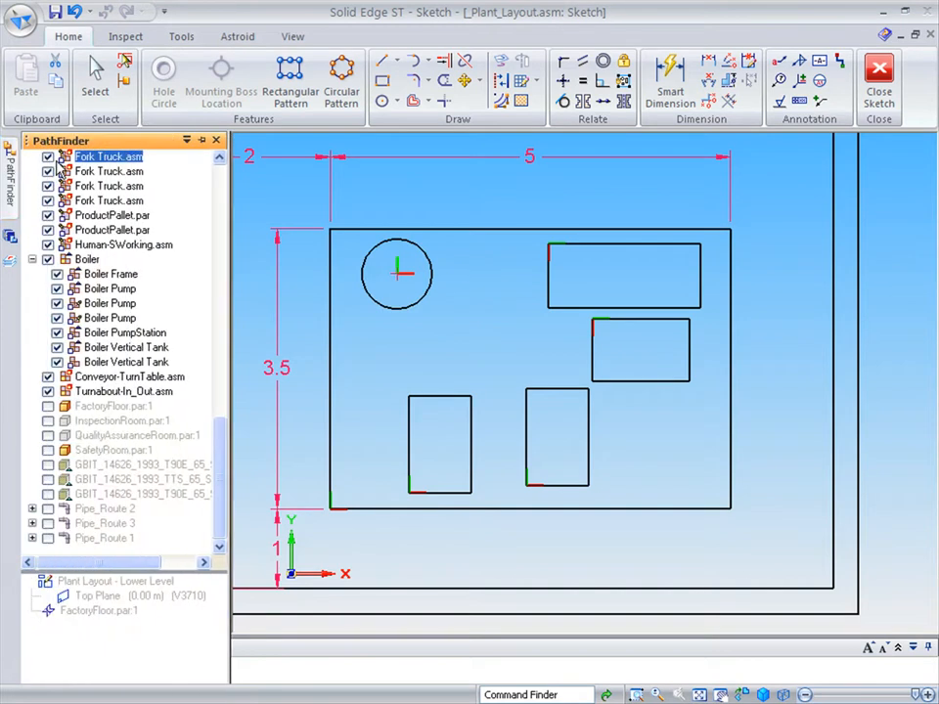
{"action": "left_click", "coordinate": [94, 80]}
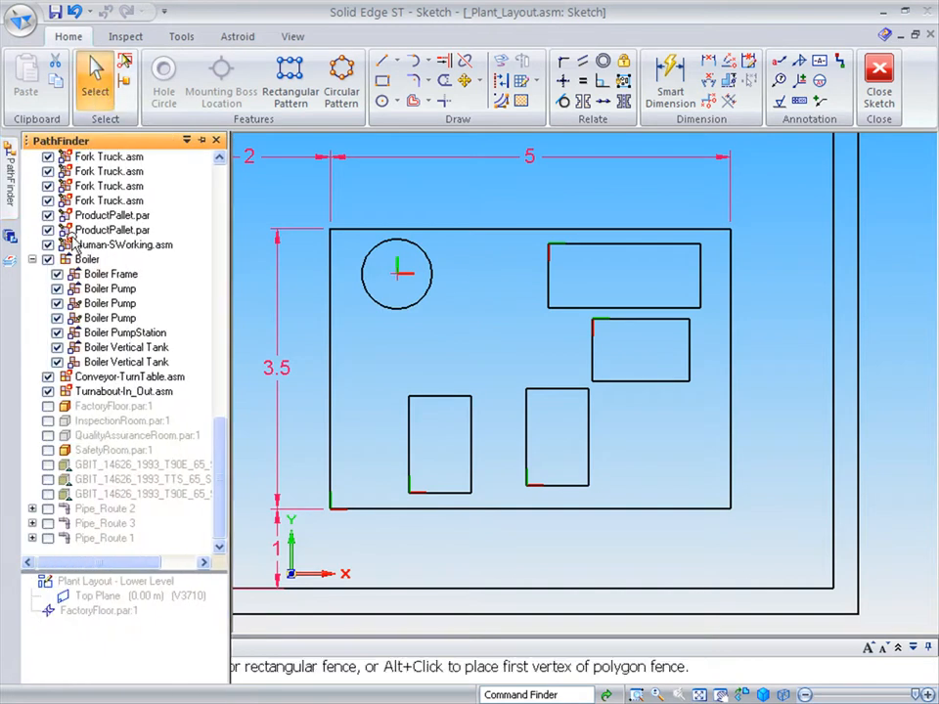
{"action": "right_click", "coordinate": [111, 363]}
{"action": "left_click", "coordinate": [193, 645]}
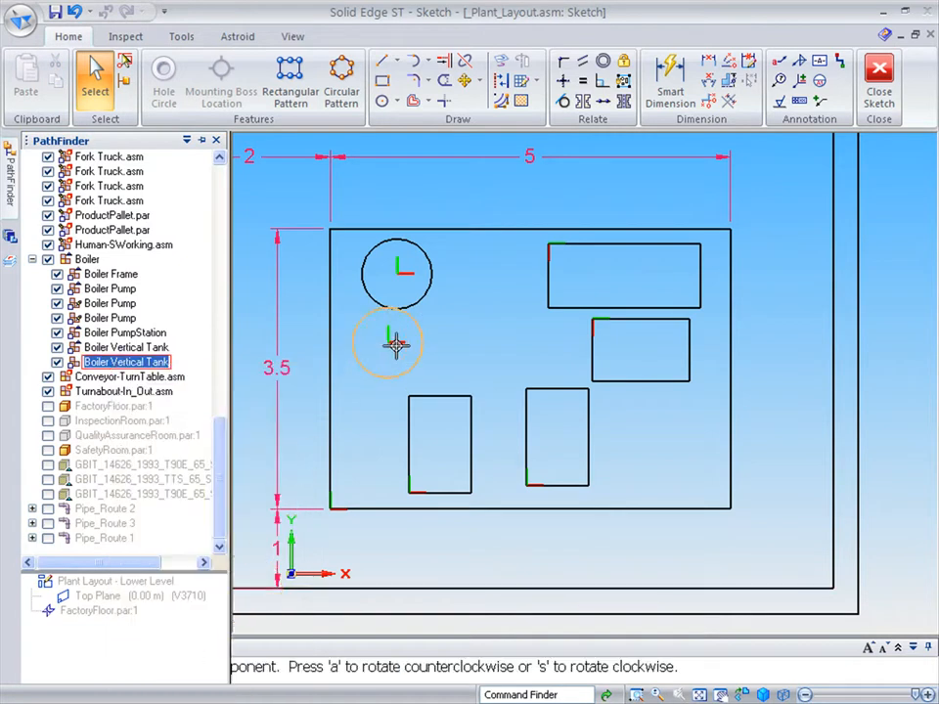
{"action": "left_click", "coordinate": [397, 350]}
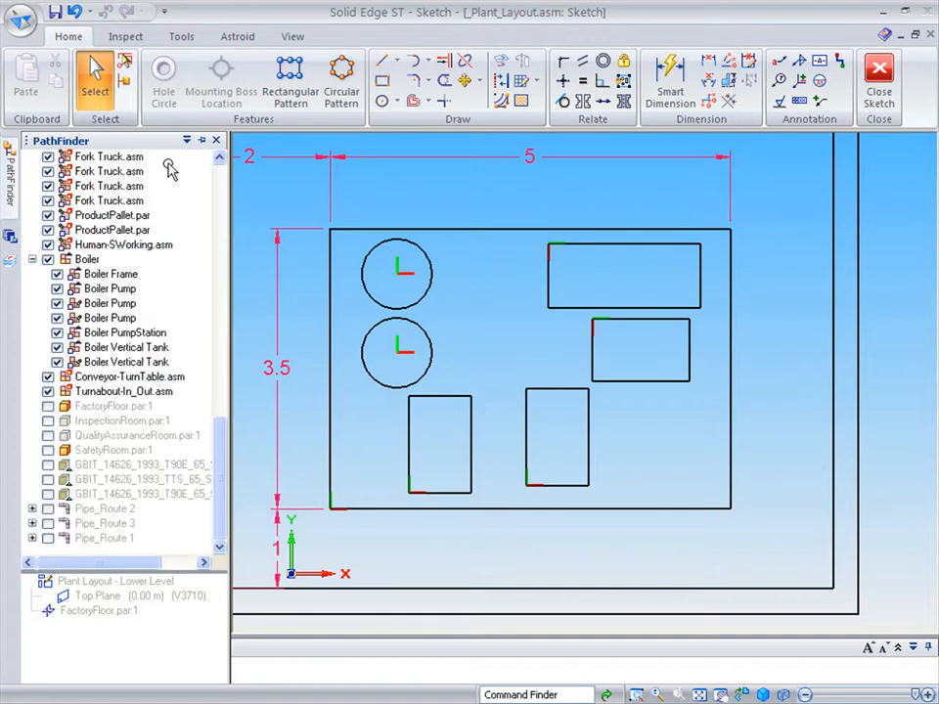
Step: Close the lower-level layout sketch and return to the assembly
{"action": "middle_click_drag", "start_coordinate": [922, 198], "coordinate": [923, 198]}
{"action": "scroll", "coordinate": [922, 199], "scroll_direction": "down", "scroll_amount": 6}
{"action": "scroll", "coordinate": [920, 217], "scroll_direction": "down", "scroll_amount": 4}
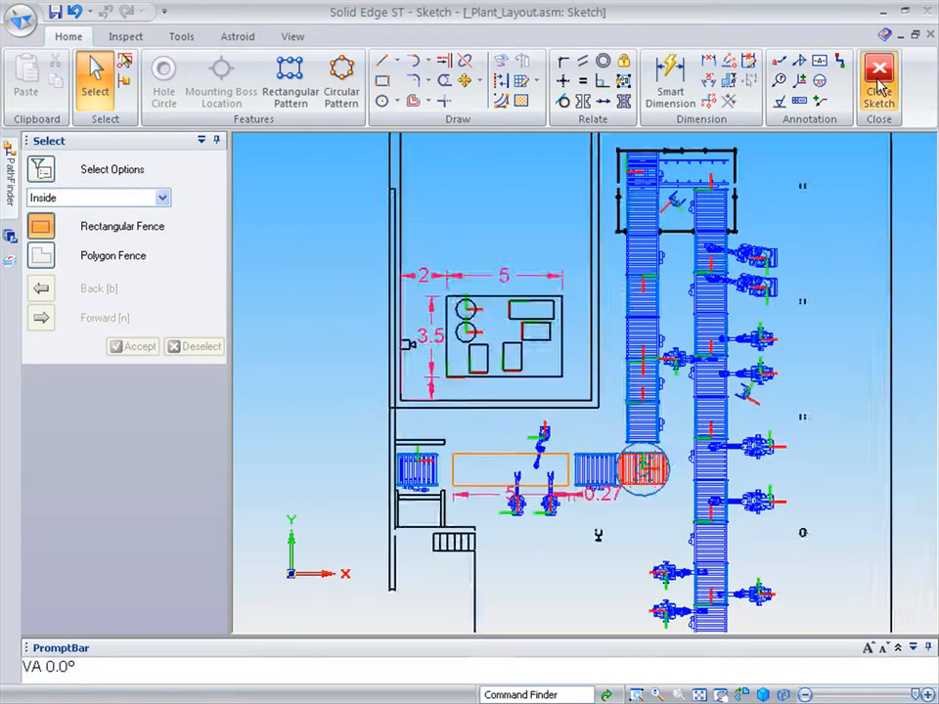
{"action": "left_click", "coordinate": [880, 86]}
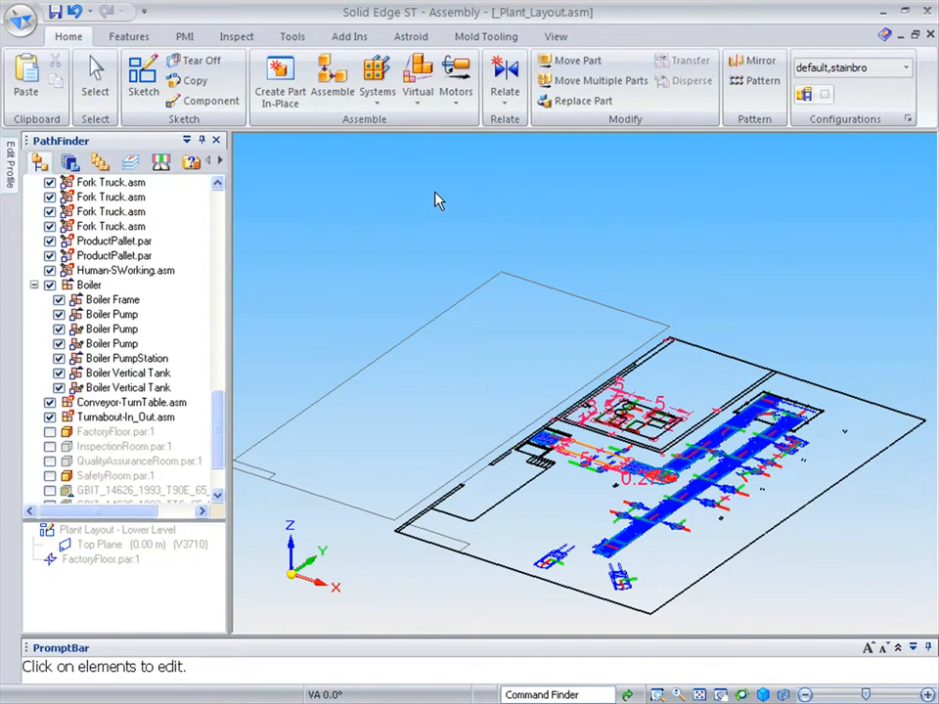
{"action": "scroll", "coordinate": [435, 193], "scroll_direction": "up", "scroll_amount": 3}
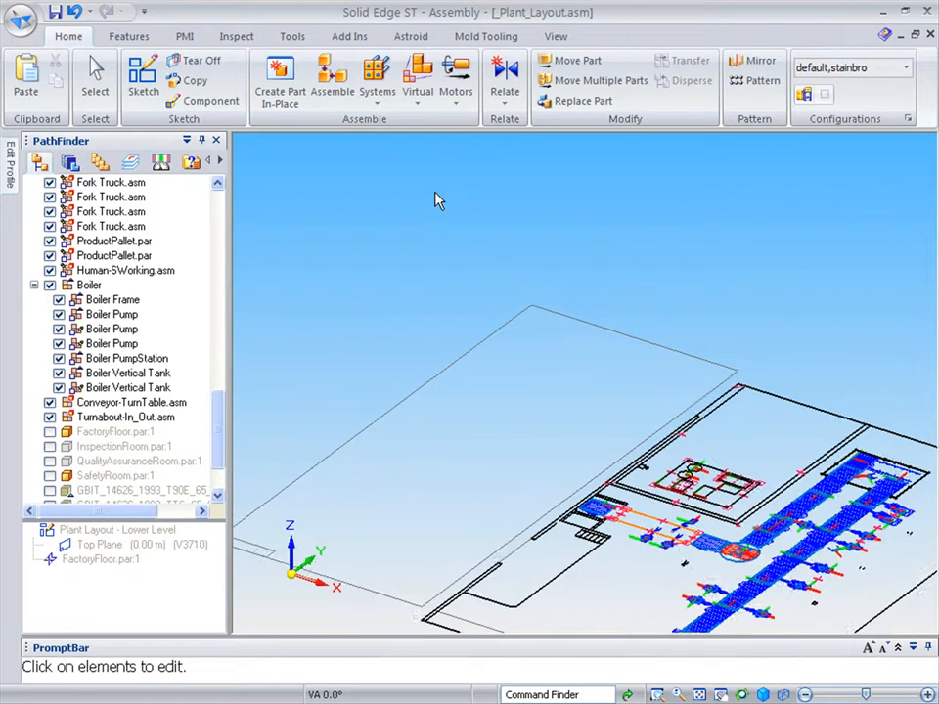
{"action": "scroll", "coordinate": [436, 200], "scroll_direction": "up", "scroll_amount": 3}
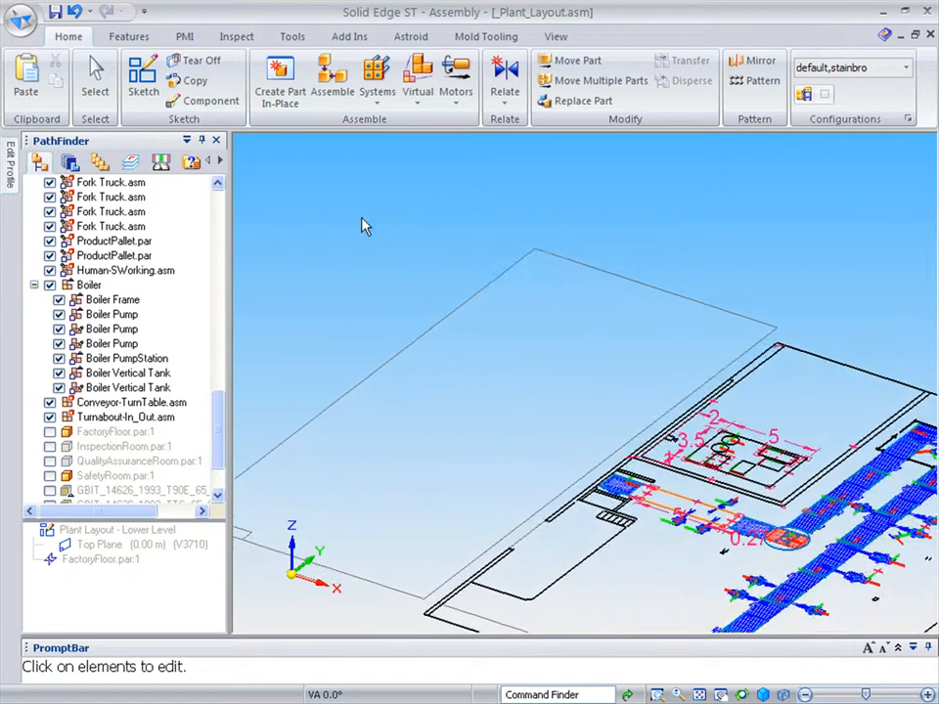
Step: Open the profile of the Plant Layout - Upper Level sketch for editing
{"action": "left_click_drag", "start_coordinate": [216, 419], "coordinate": [226, 199]}
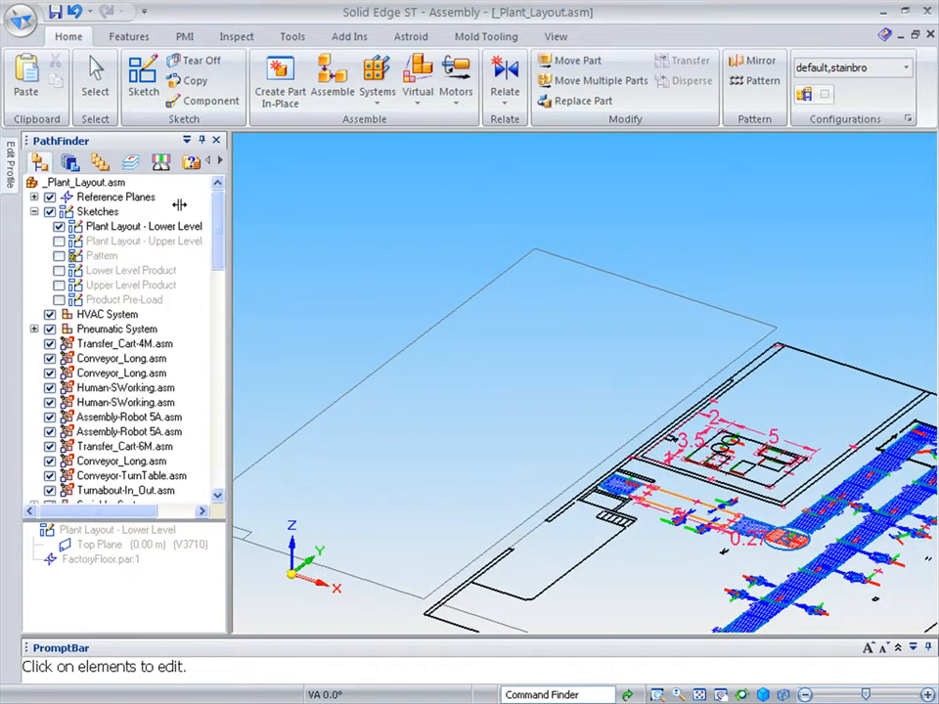
{"action": "left_click", "coordinate": [95, 83]}
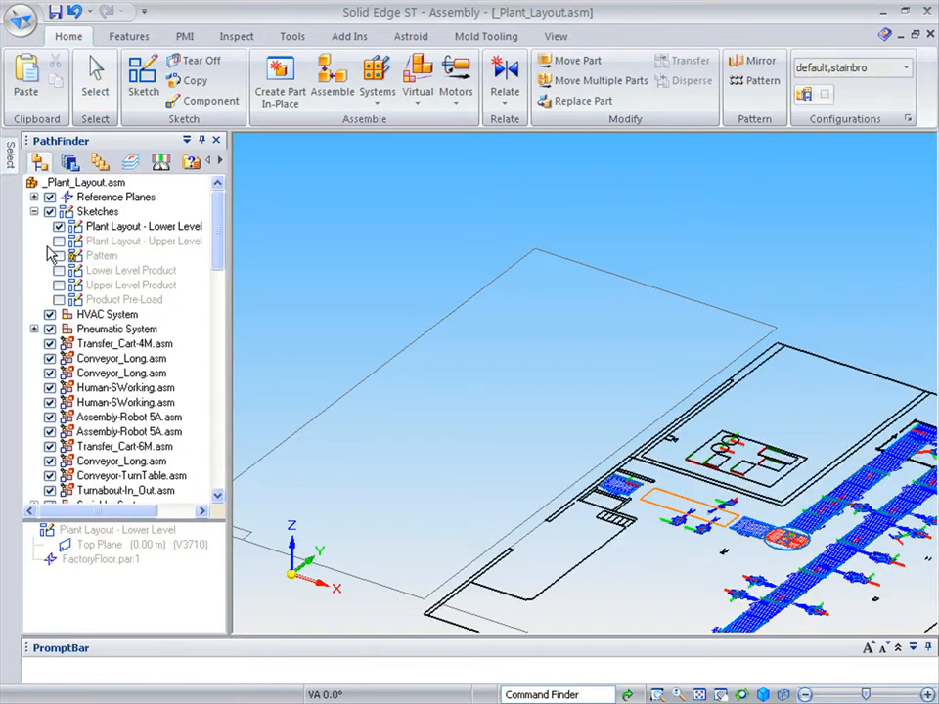
{"action": "right_click", "coordinate": [142, 245]}
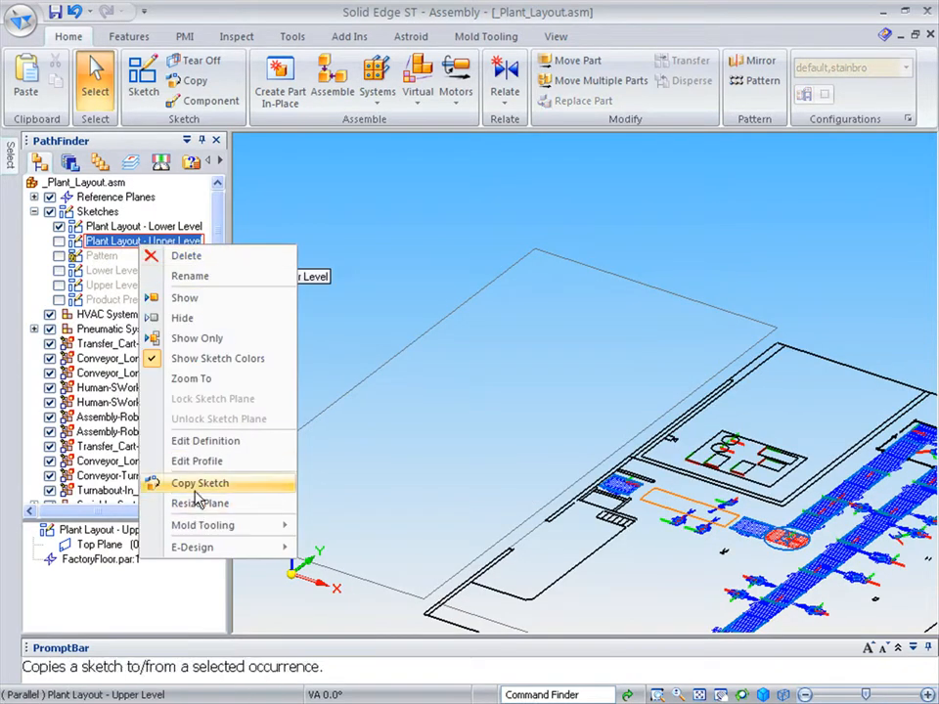
{"action": "left_click", "coordinate": [196, 461]}
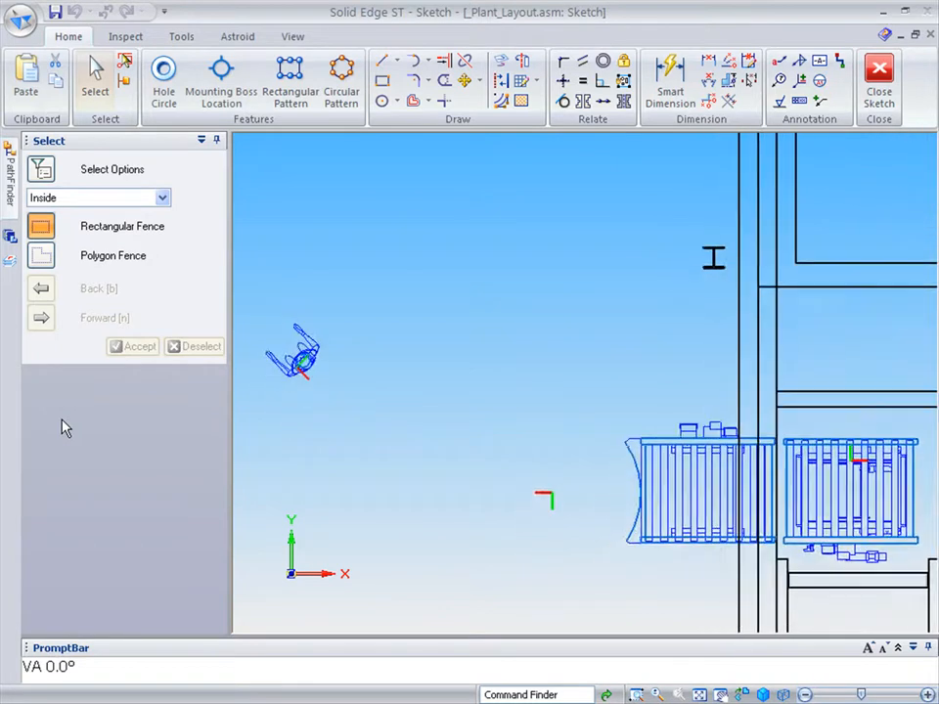
Step: Position the Conveyor-TurnTable.asm virtual component at the conveyor origin marker just left of the short horizontal conveyor
{"action": "left_click", "coordinate": [7, 161]}
{"action": "left_click_drag", "start_coordinate": [216, 244], "coordinate": [228, 484]}
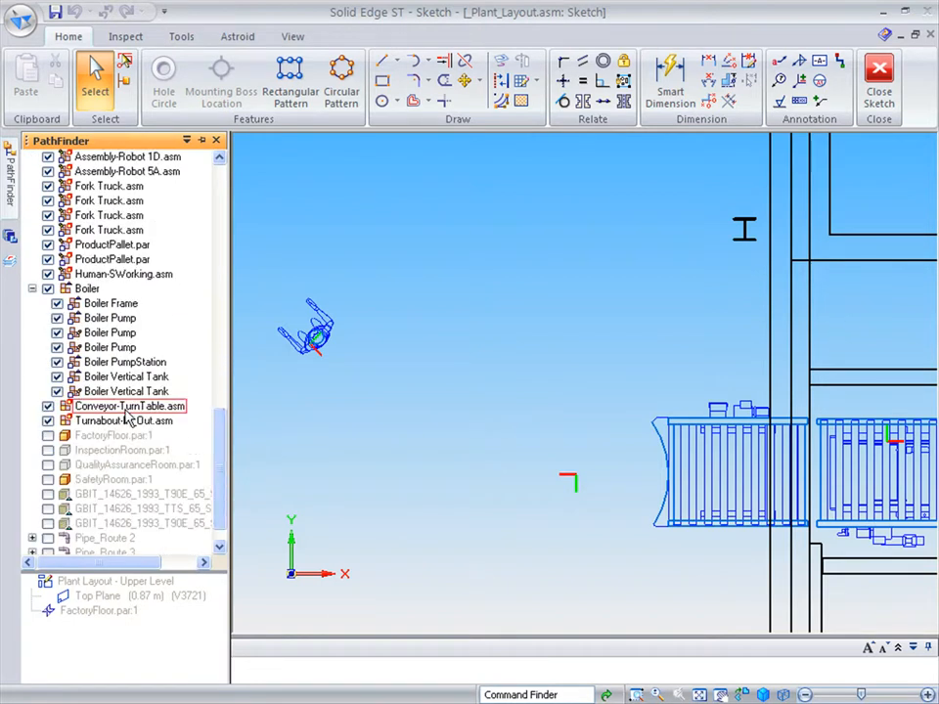
{"action": "left_click_drag", "start_coordinate": [125, 409], "coordinate": [196, 413]}
{"action": "mouse_move", "coordinate": [428, 401]}
{"action": "left_mouse_down"}
{"action": "mouse_move", "coordinate": [530, 388]}
{"action": "mouse_move", "coordinate": [643, 444]}
{"action": "mouse_move", "coordinate": [662, 441]}
{"action": "mouse_move", "coordinate": [657, 419]}
{"action": "mouse_move", "coordinate": [632, 452]}
{"action": "mouse_move", "coordinate": [568, 482]}
{"action": "mouse_move", "coordinate": [578, 476]}
{"action": "left_mouse_up"}
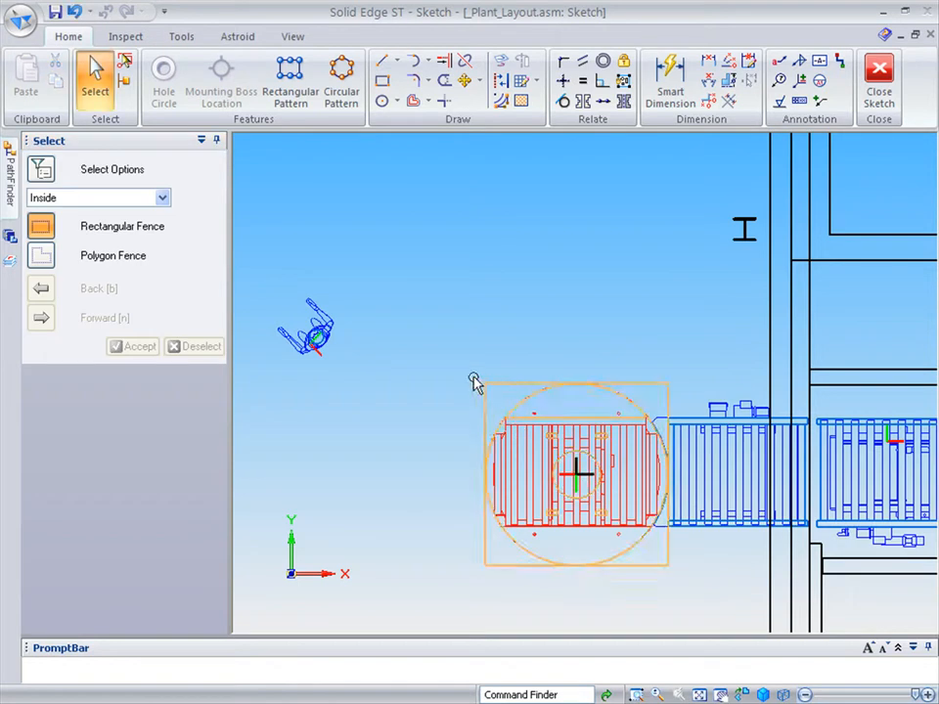
Step: Position the Turnabout-In_Out.asm virtual component at the turntable's center, oriented so its conveyor extends straight up from the turntable
{"action": "mouse_move", "coordinate": [14, 155]}
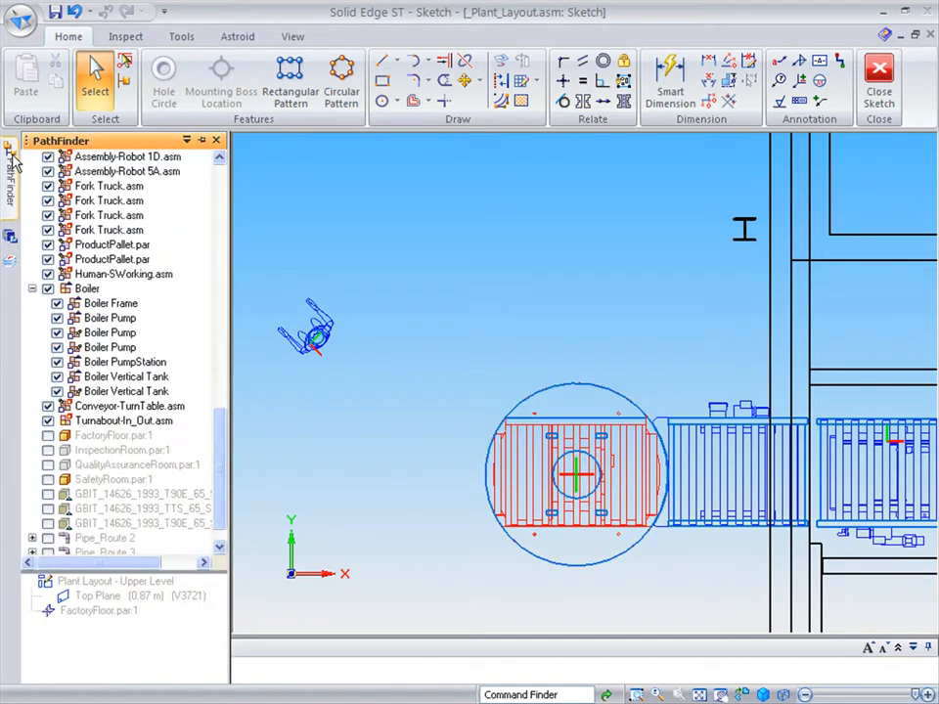
{"action": "mouse_move", "coordinate": [93, 425]}
{"action": "left_mouse_down"}
{"action": "mouse_move", "coordinate": [90, 434]}
{"action": "mouse_move", "coordinate": [457, 299]}
{"action": "mouse_move", "coordinate": [465, 270]}
{"action": "left_mouse_up"}
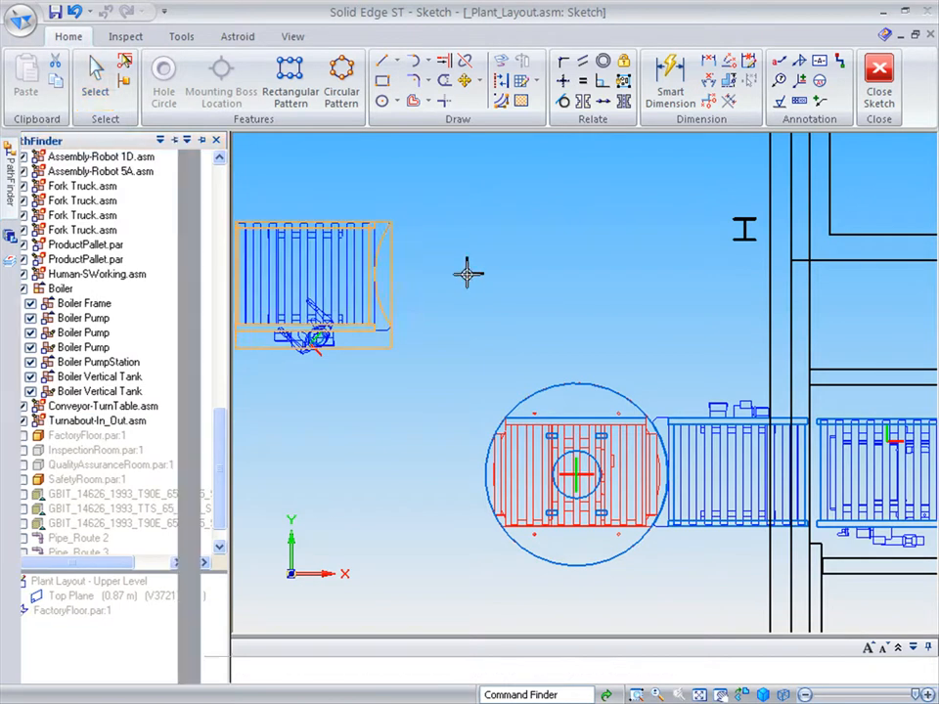
{"action": "left_click", "coordinate": [509, 417]}
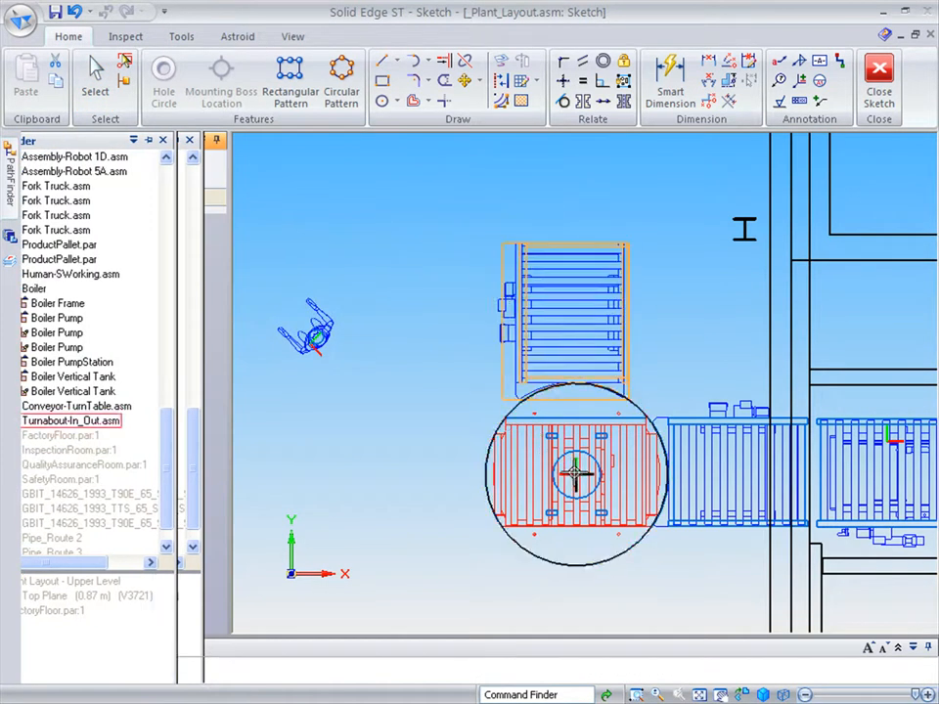
{"action": "left_click", "coordinate": [575, 474]}
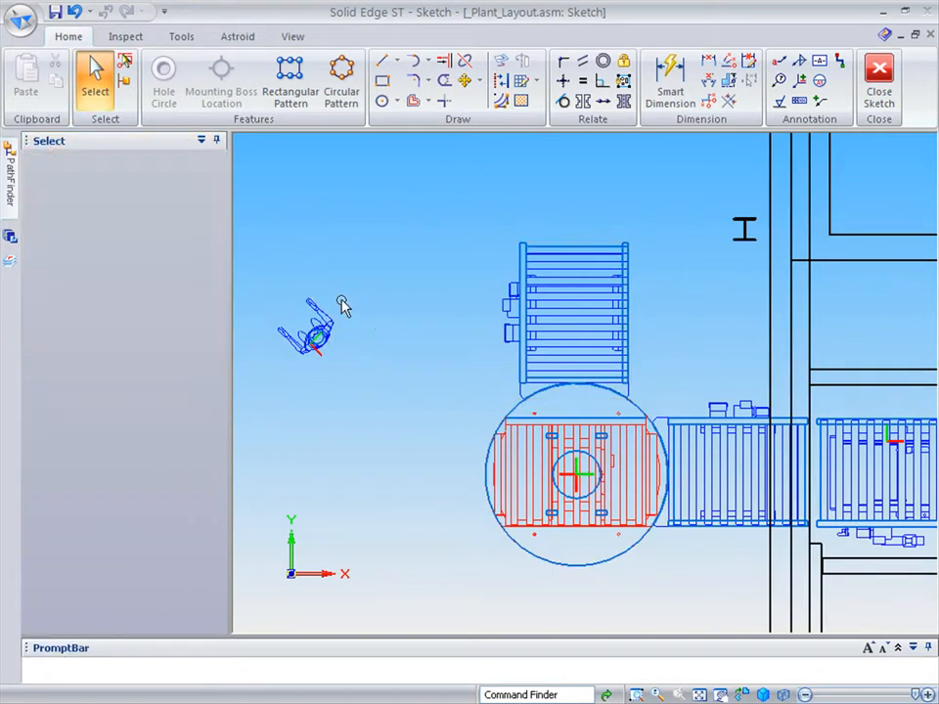
Step: Place platform.asm from the Working folder into the open area between the turnabout conveyor and the fenced cell's conveyor
{"action": "scroll", "coordinate": [371, 294], "scroll_direction": "down", "scroll_amount": 3}
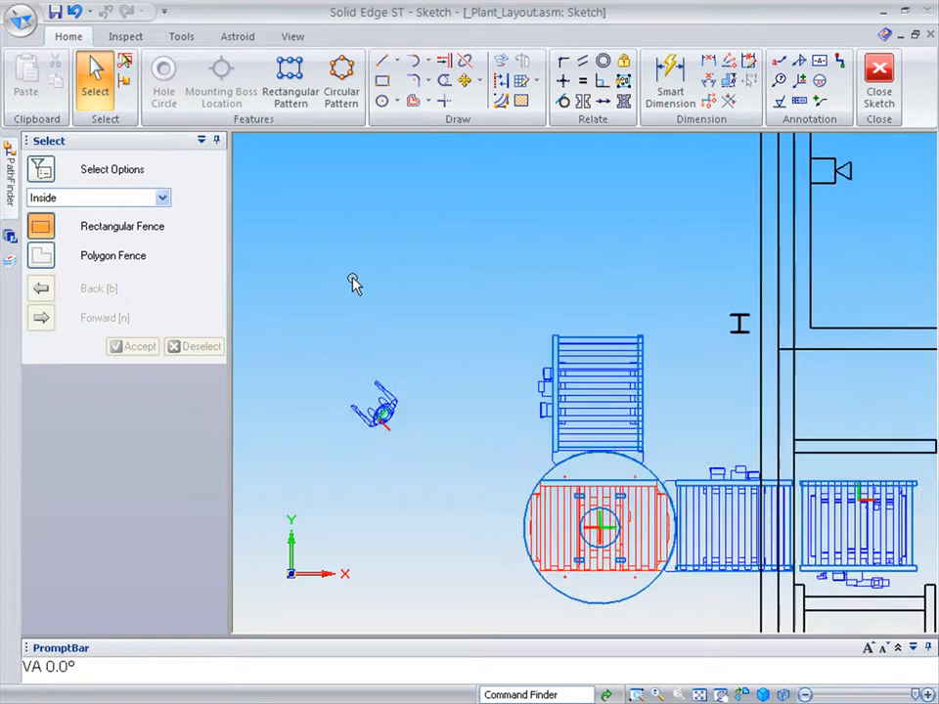
{"action": "scroll", "coordinate": [358, 282], "scroll_direction": "down", "scroll_amount": 1}
{"action": "scroll", "coordinate": [358, 282], "scroll_direction": "up", "scroll_amount": 1}
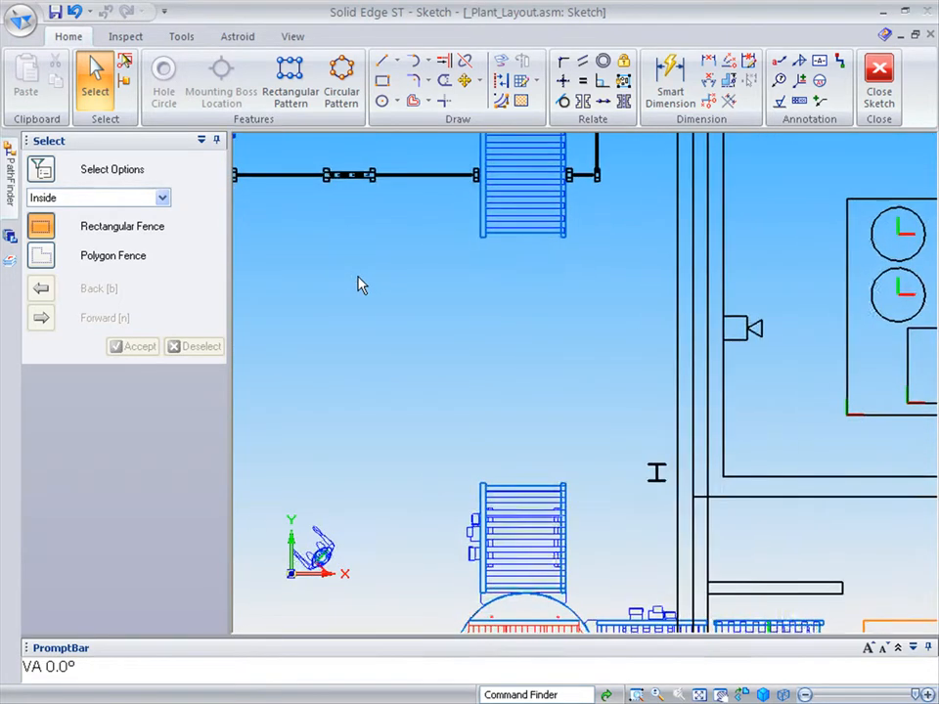
{"action": "left_click", "coordinate": [9, 176]}
{"action": "left_click", "coordinate": [69, 163]}
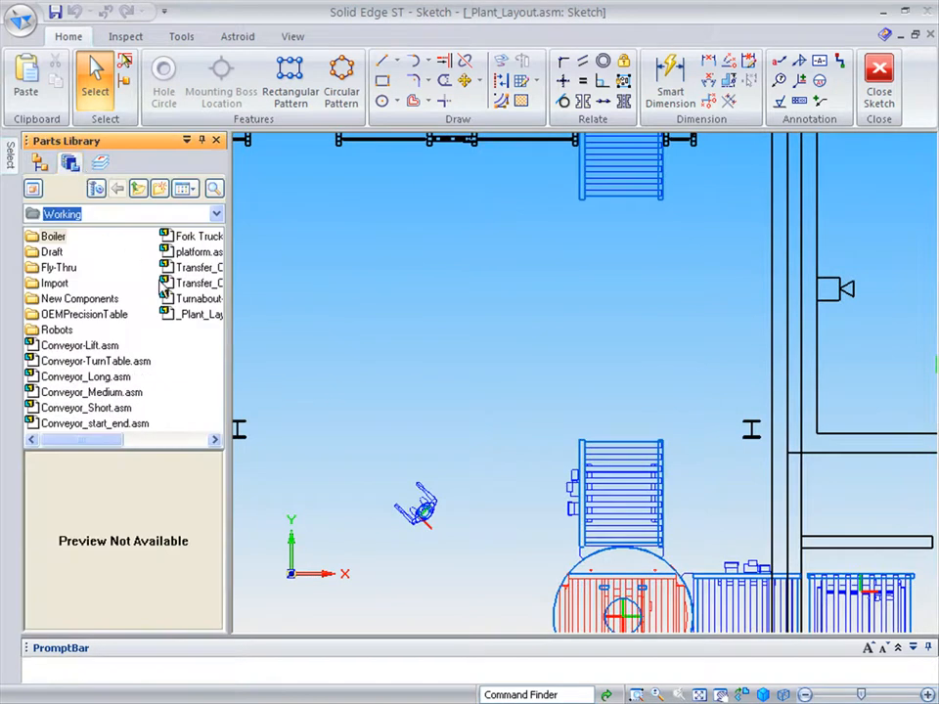
{"action": "left_click", "coordinate": [194, 255]}
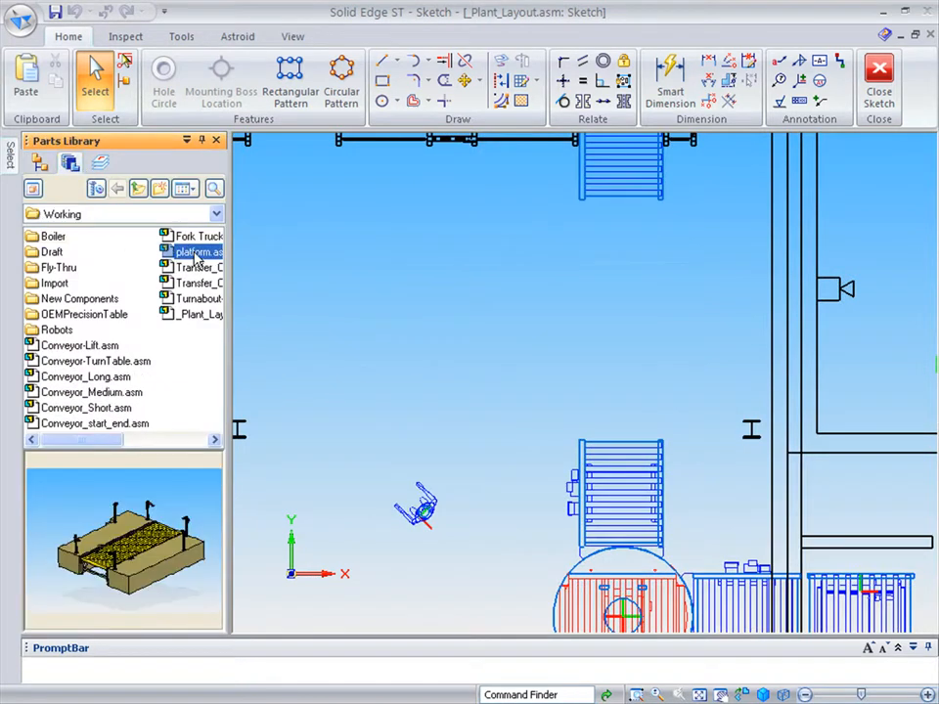
{"action": "mouse_move", "coordinate": [199, 257]}
{"action": "left_mouse_down"}
{"action": "mouse_move", "coordinate": [413, 268]}
{"action": "mouse_move", "coordinate": [462, 300]}
{"action": "left_mouse_up"}
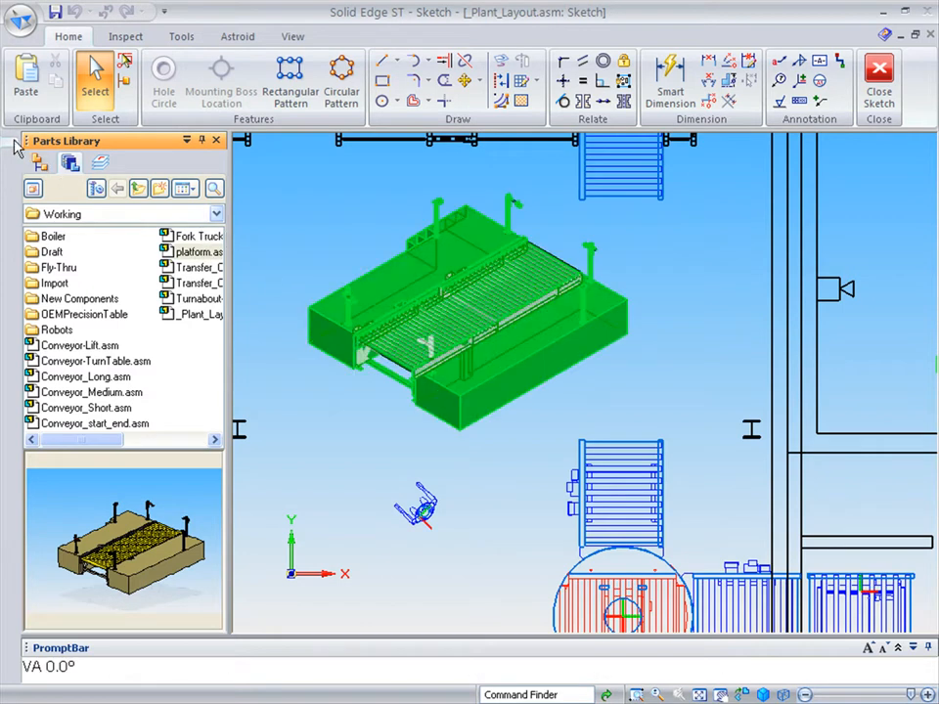
Step: Set the platform to Sketch Driving and align its large top face to the layout plane
{"action": "mouse_move", "coordinate": [15, 147]}
{"action": "left_click", "coordinate": [41, 205]}
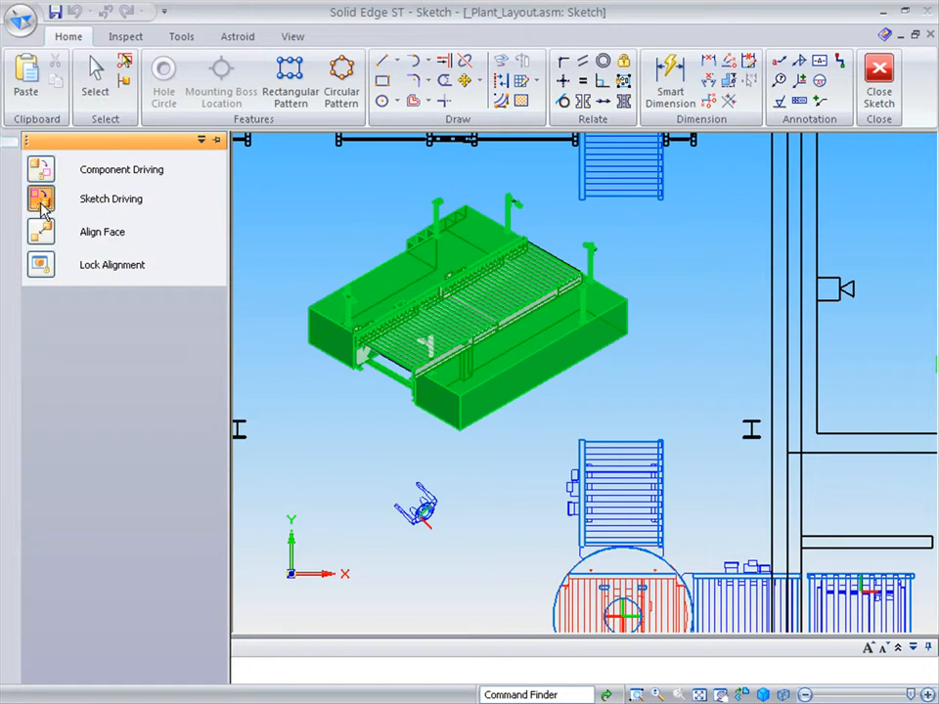
{"action": "left_click", "coordinate": [395, 274]}
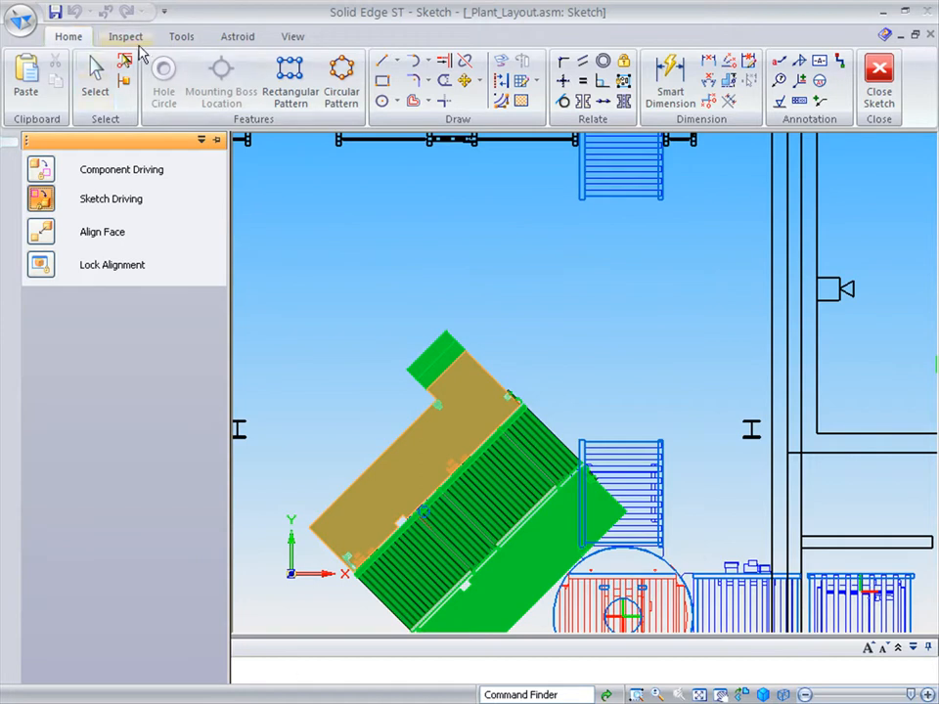
Step: Turn on Peers in the edge locate settings so the platform's edges can be located
{"action": "left_click", "coordinate": [182, 37]}
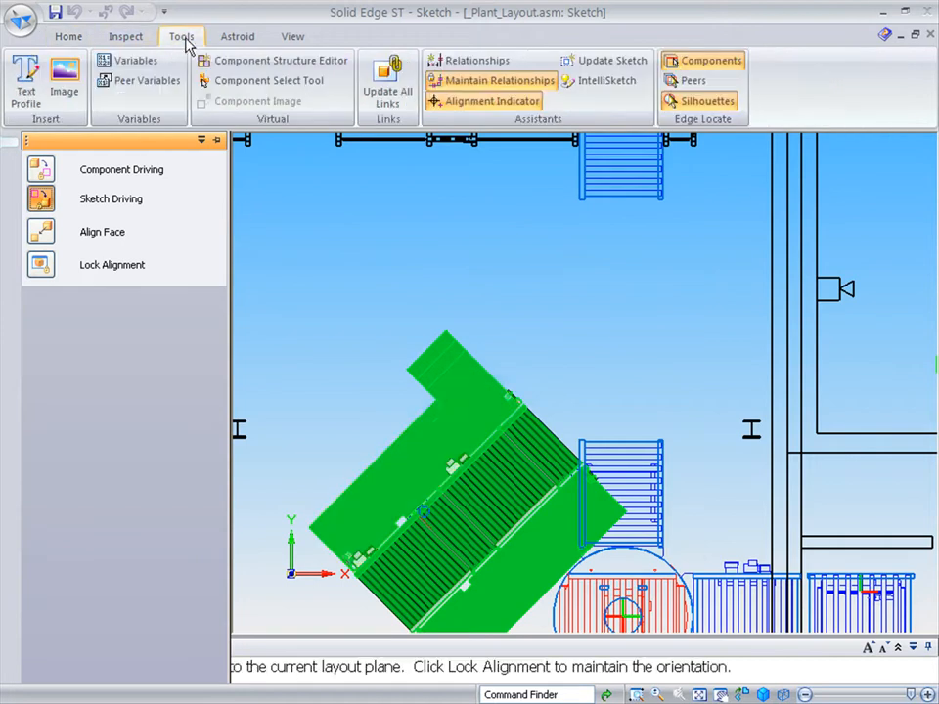
{"action": "left_click", "coordinate": [697, 84]}
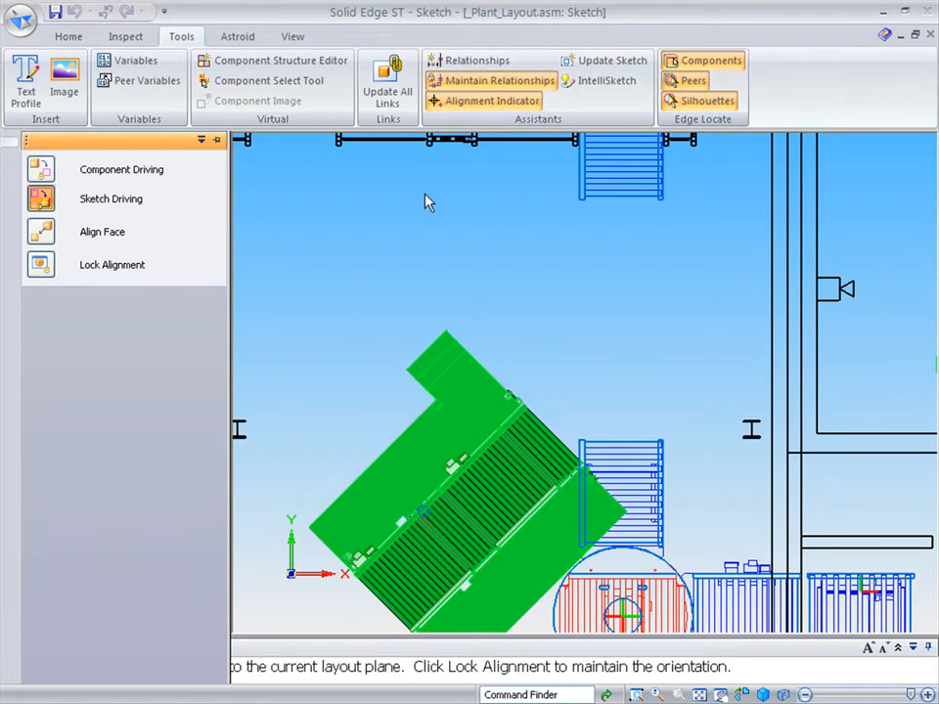
{"action": "left_click", "coordinate": [68, 37]}
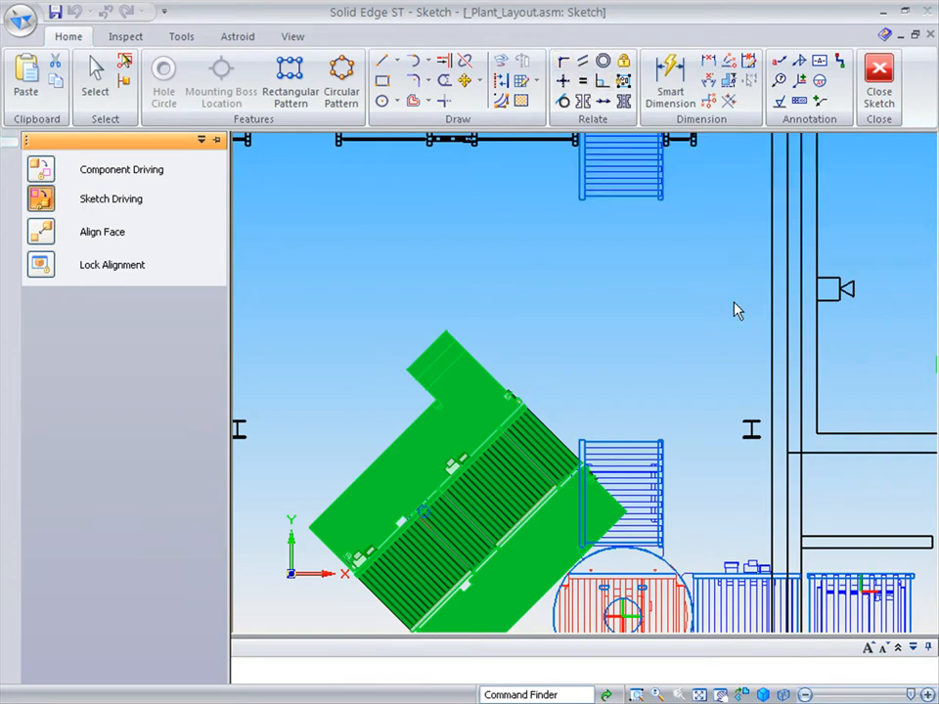
Step: Connect the outer upper corner of the platform's left conveyor rail to the outer lower corner of the layout conveyor's left rail
{"action": "scroll", "coordinate": [735, 303], "scroll_direction": "up", "scroll_amount": 4}
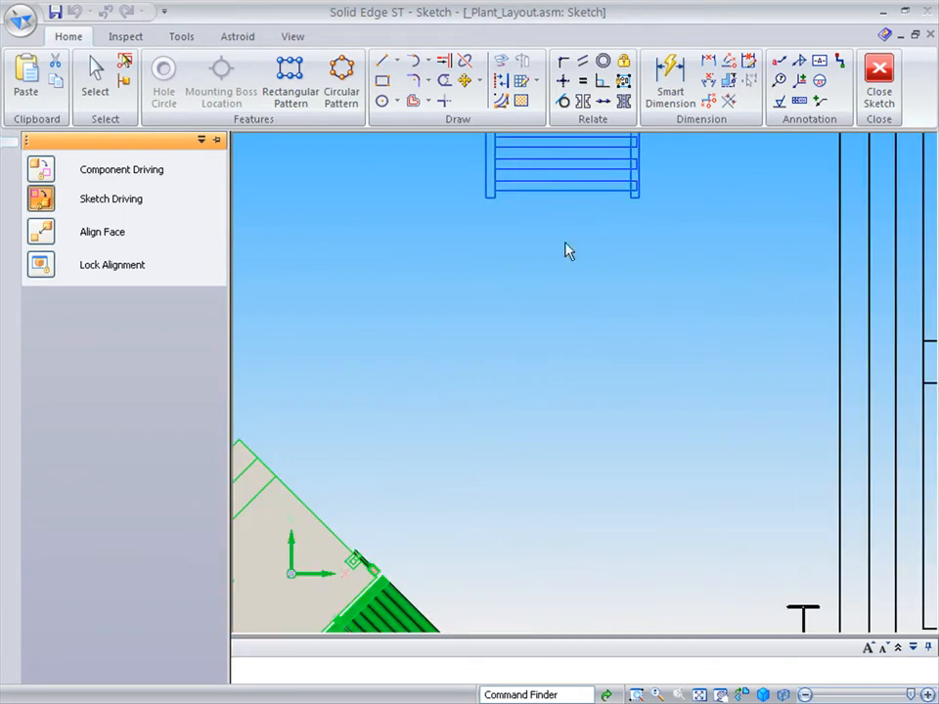
{"action": "left_click", "coordinate": [562, 61]}
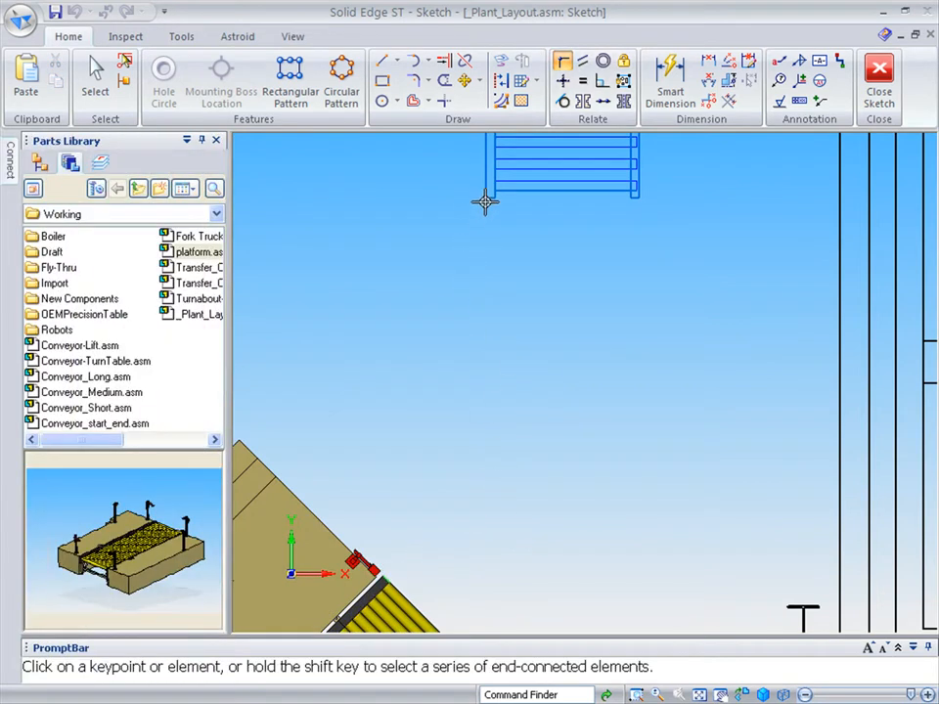
{"action": "right_click", "coordinate": [410, 251]}
{"action": "middle_click_drag", "start_coordinate": [410, 252], "coordinate": [411, 252]}
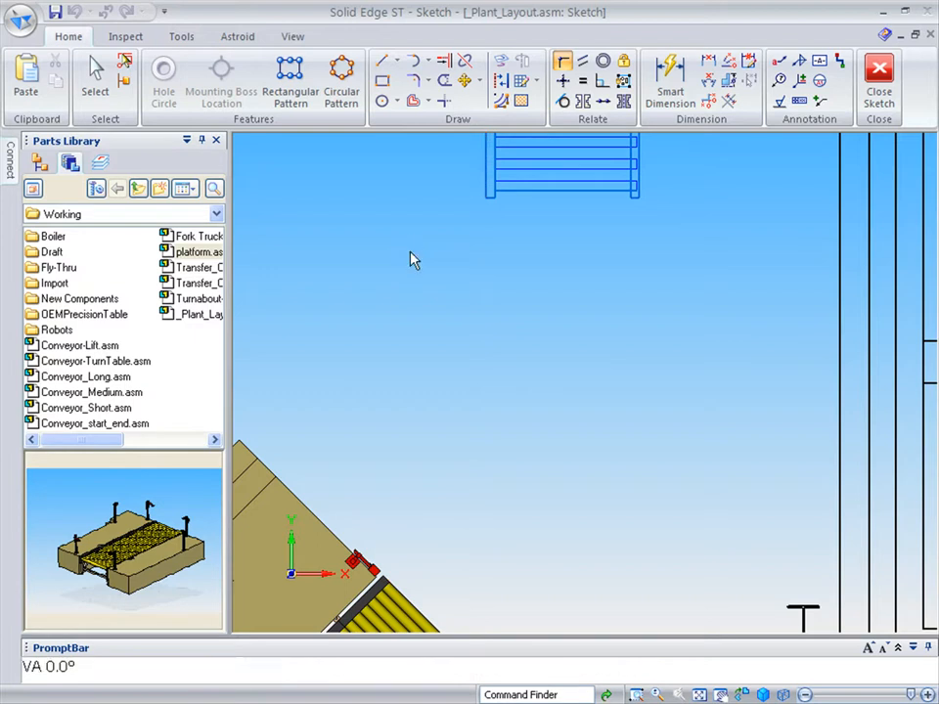
{"action": "scroll", "coordinate": [410, 251], "scroll_direction": "up", "scroll_amount": 5}
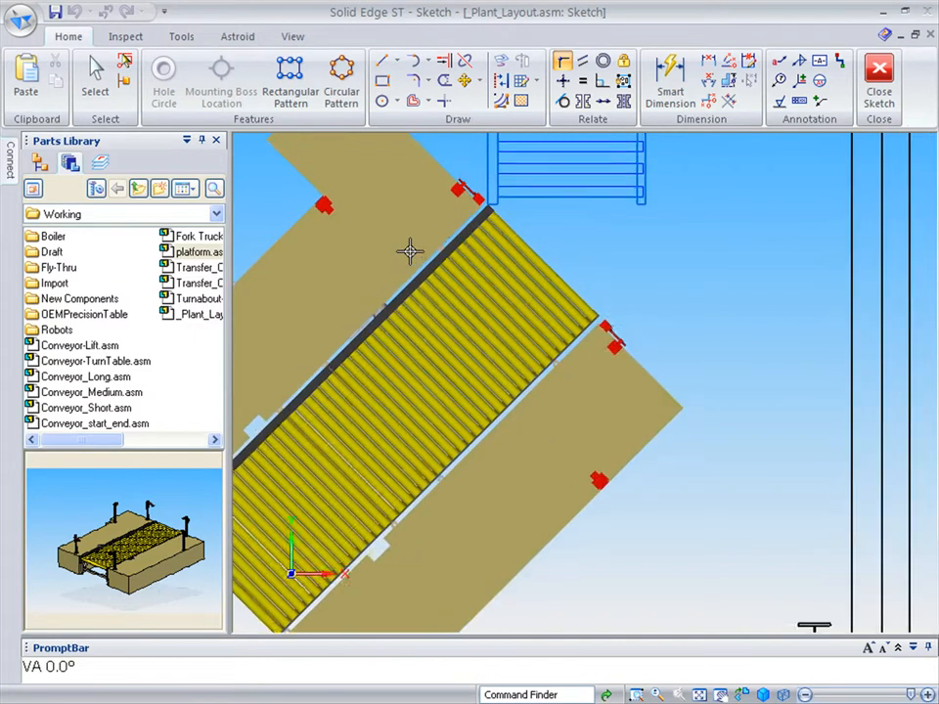
Step: Connect the inner corner of the platform's left rail to the layout conveyor's inner left-rail corner, squaring the platform with the conveyor
{"action": "scroll", "coordinate": [606, 289], "scroll_direction": "up", "scroll_amount": 3}
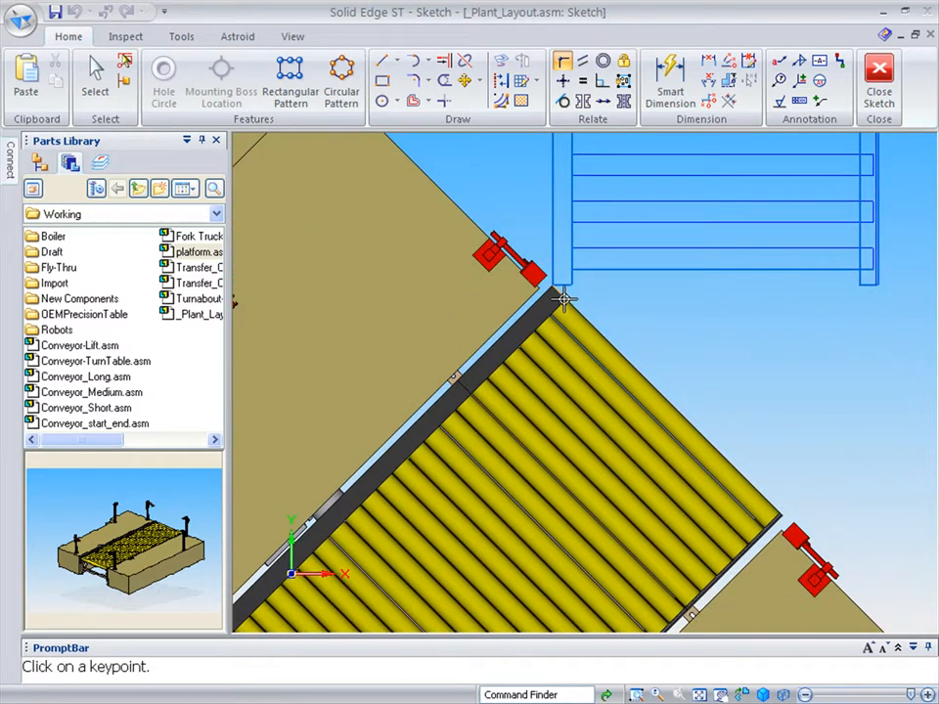
{"action": "left_click", "coordinate": [563, 300]}
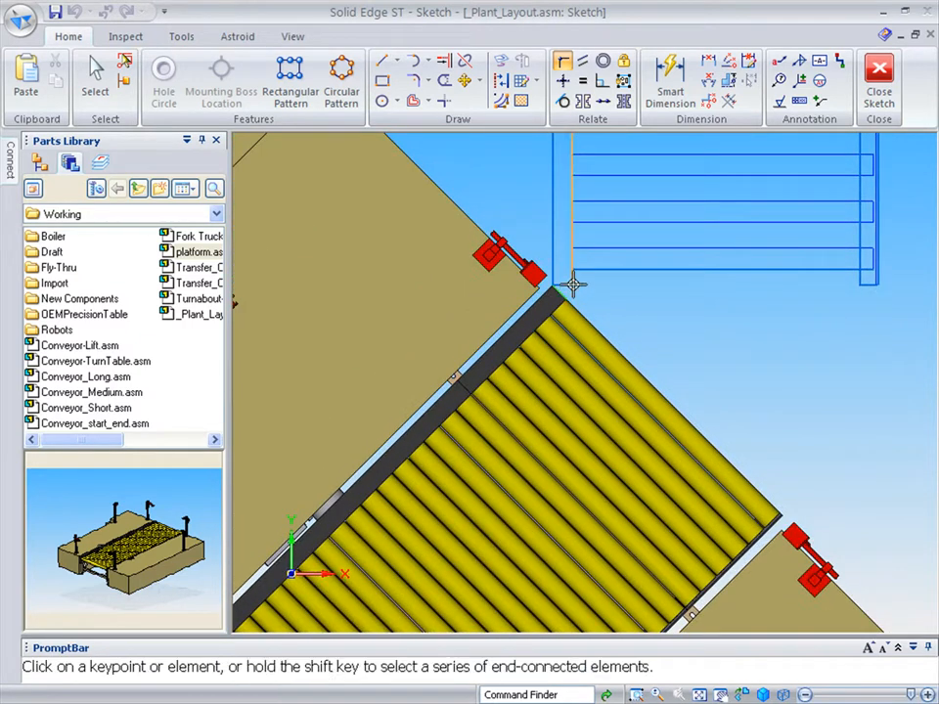
{"action": "right_click", "coordinate": [281, 404]}
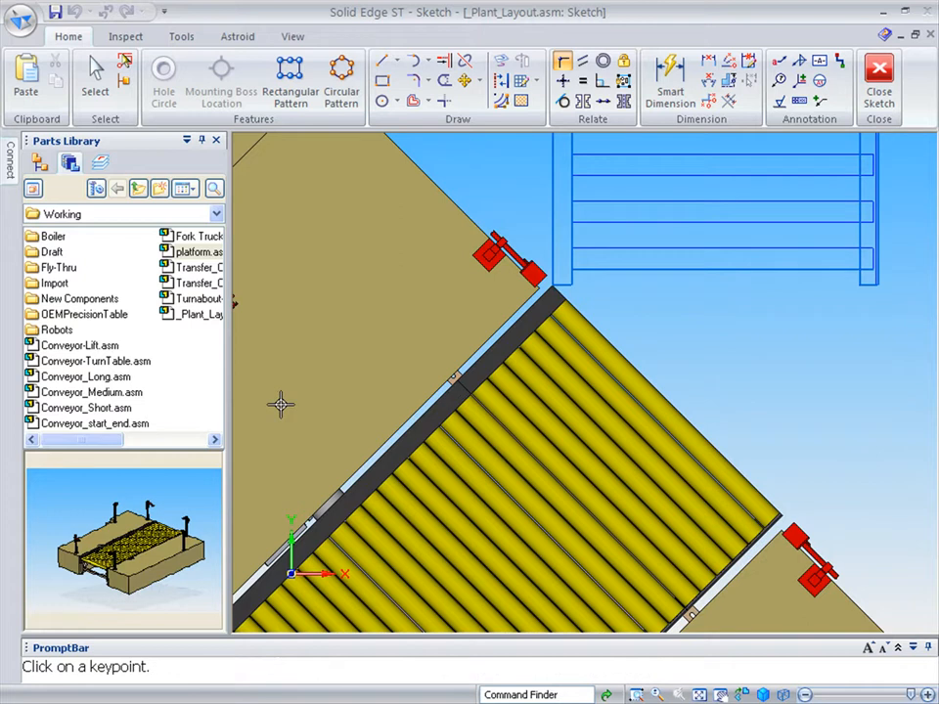
Step: Close the upper-level layout sketch and show the platform.asm entry in the assembly structure
{"action": "scroll", "coordinate": [370, 227], "scroll_direction": "down", "scroll_amount": 1}
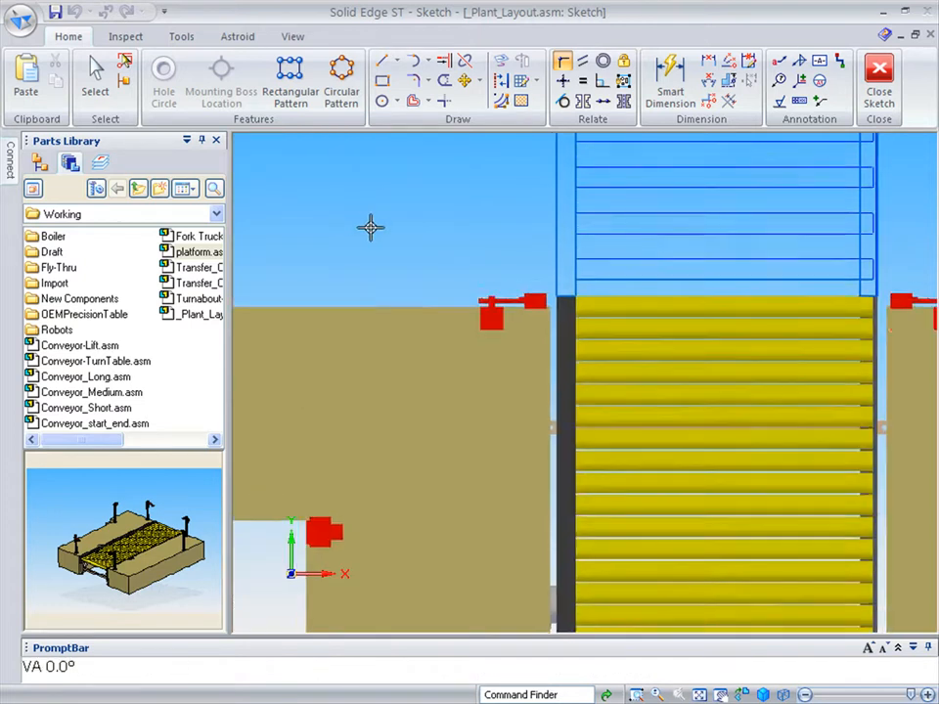
{"action": "scroll", "coordinate": [371, 227], "scroll_direction": "down", "scroll_amount": 8}
{"action": "scroll", "coordinate": [413, 230], "scroll_direction": "down", "scroll_amount": 3}
{"action": "left_click", "coordinate": [883, 80]}
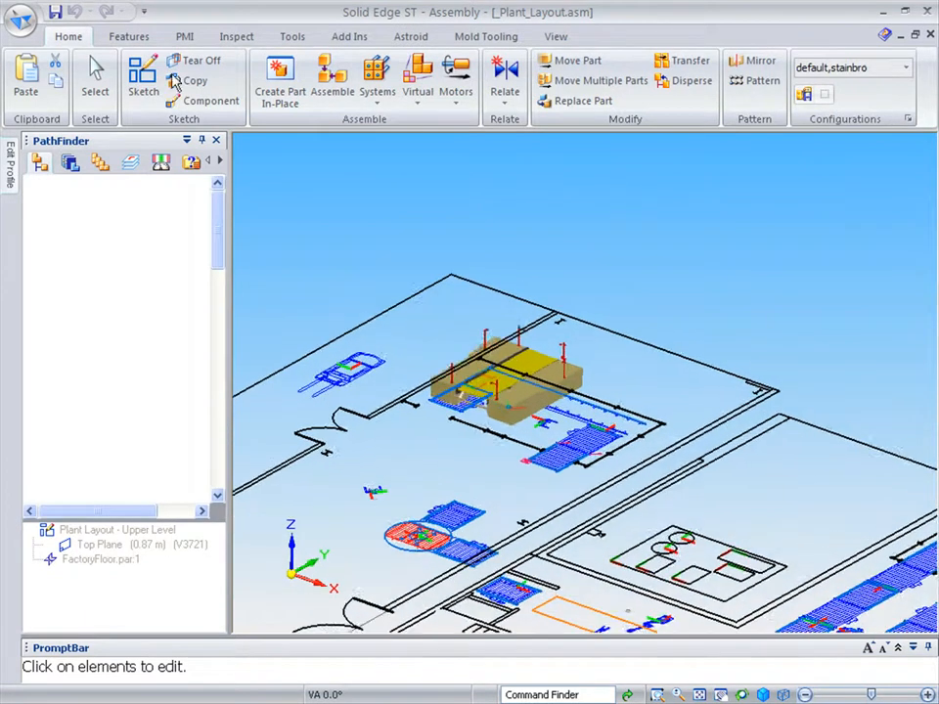
{"action": "left_click", "coordinate": [95, 88]}
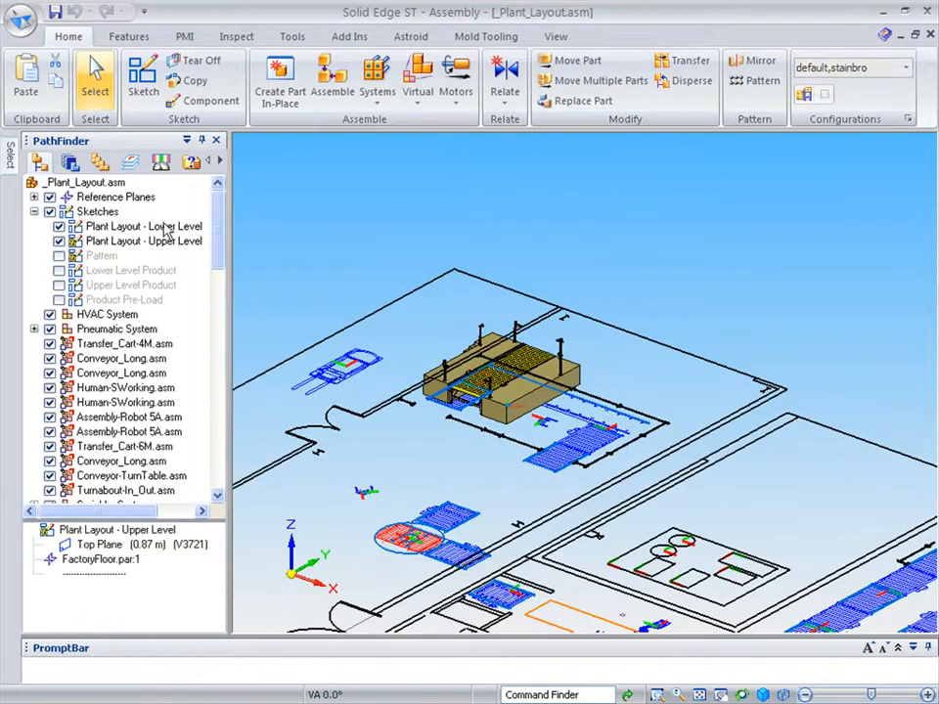
{"action": "left_click_drag", "start_coordinate": [220, 247], "coordinate": [209, 478]}
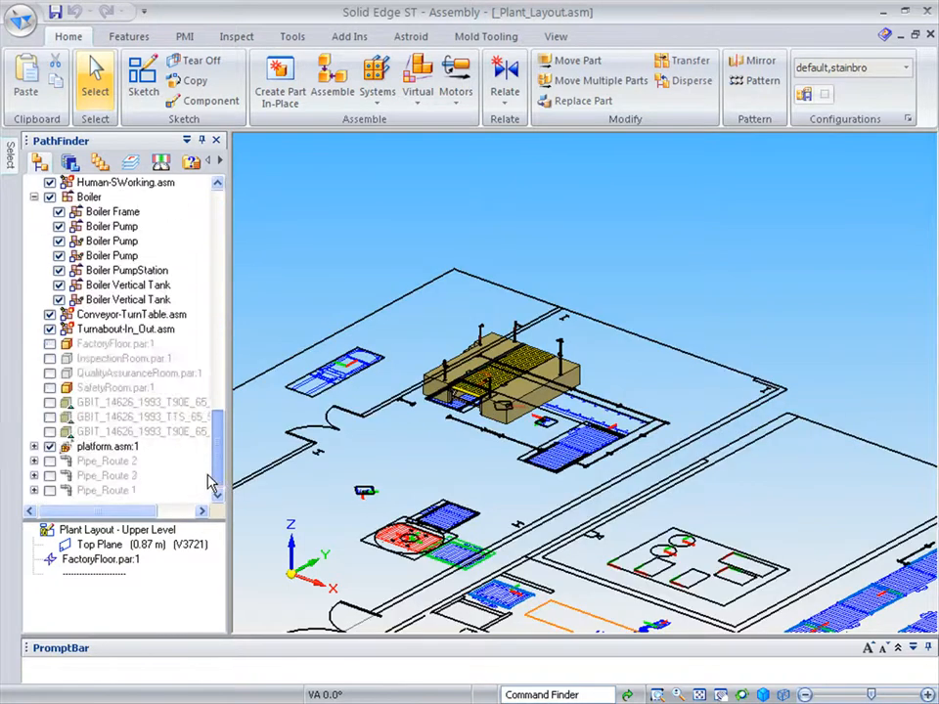
Step: Mate the bottom face of the platform's foundation block to the Upper Floor Elevation plane with a 0.00 m offset
{"action": "left_click", "coordinate": [108, 446]}
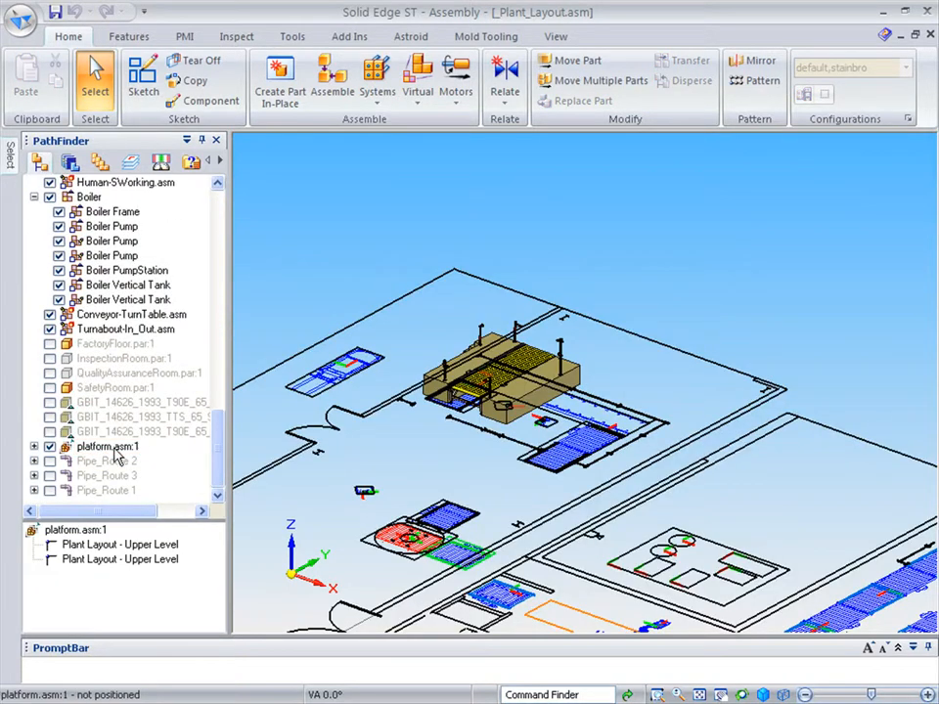
{"action": "left_click", "coordinate": [337, 86]}
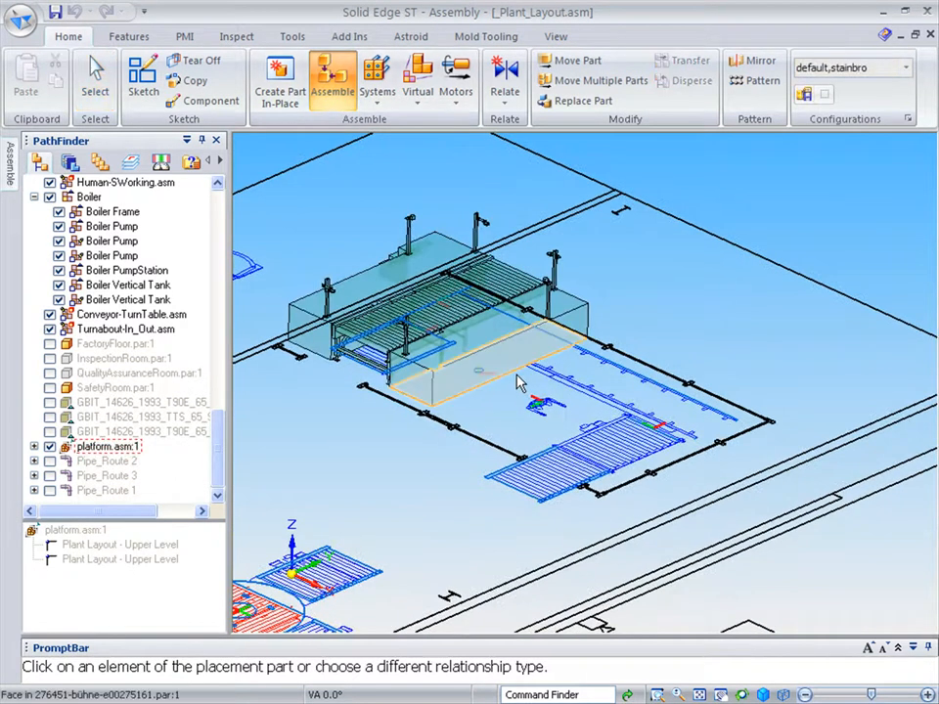
{"action": "left_click", "coordinate": [519, 384]}
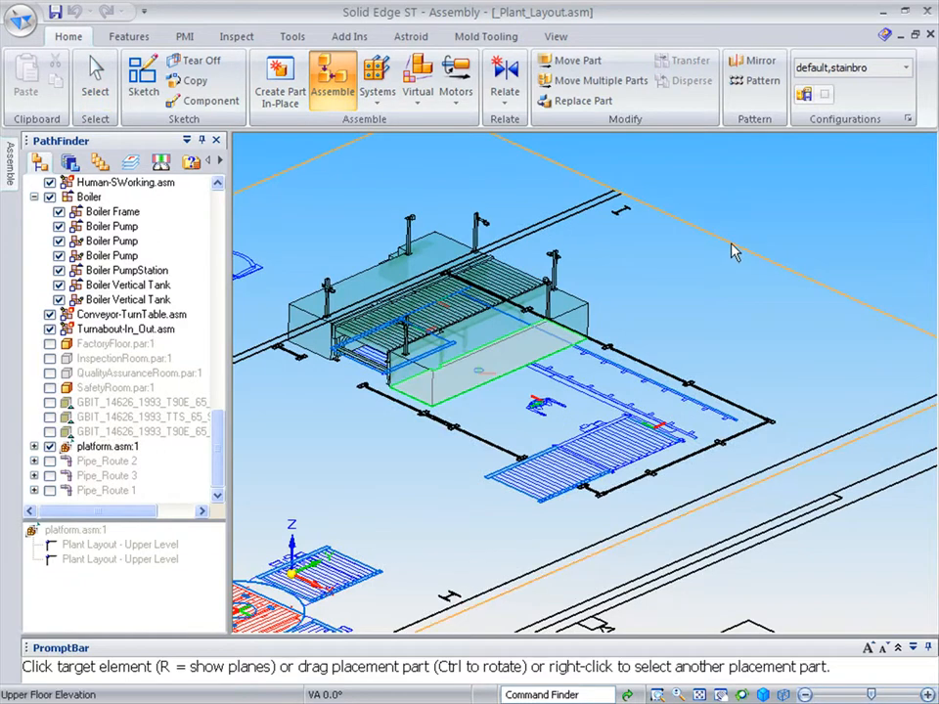
{"action": "left_click", "coordinate": [766, 226]}
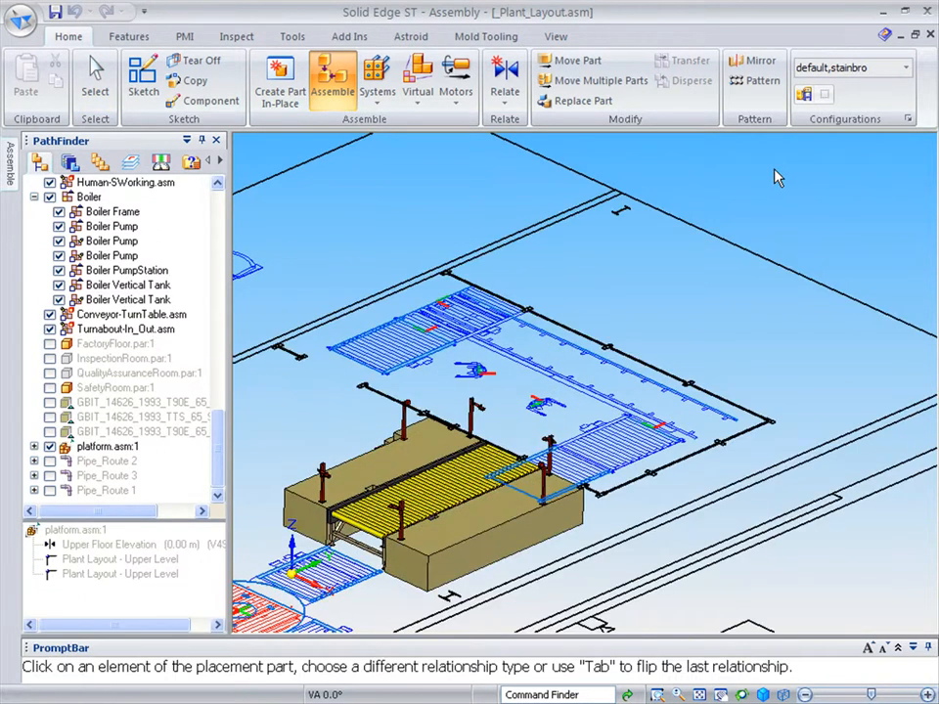
{"action": "left_click", "coordinate": [94, 73]}
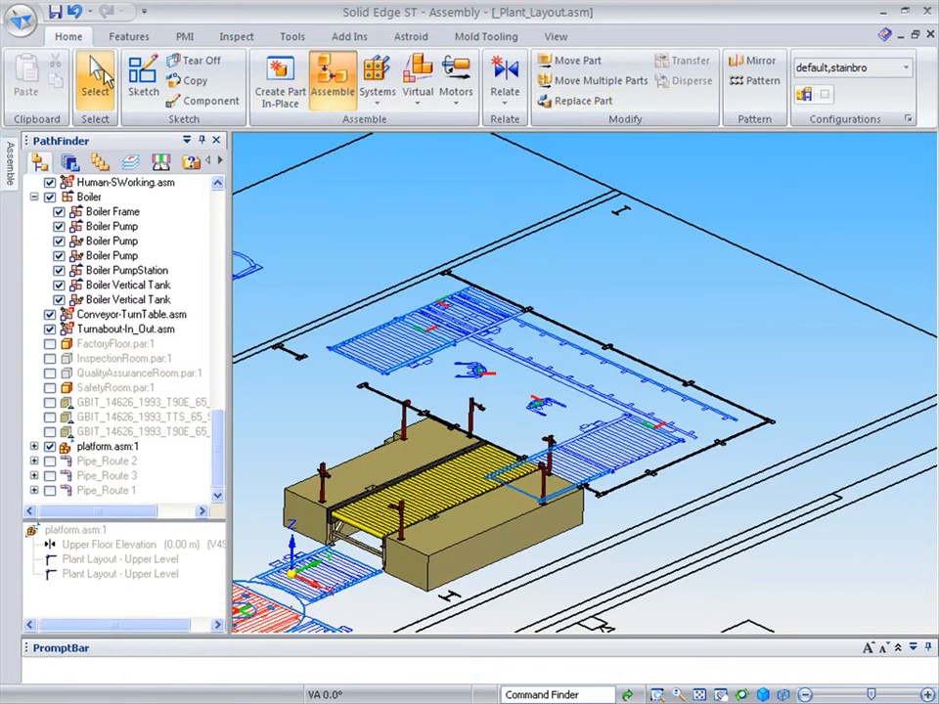
{"action": "left_click", "coordinate": [822, 197]}
Step: Set the document location for all virtual components to the Working\New Components folder and publish them
{"action": "scroll", "coordinate": [822, 197], "scroll_direction": "down", "scroll_amount": 3}
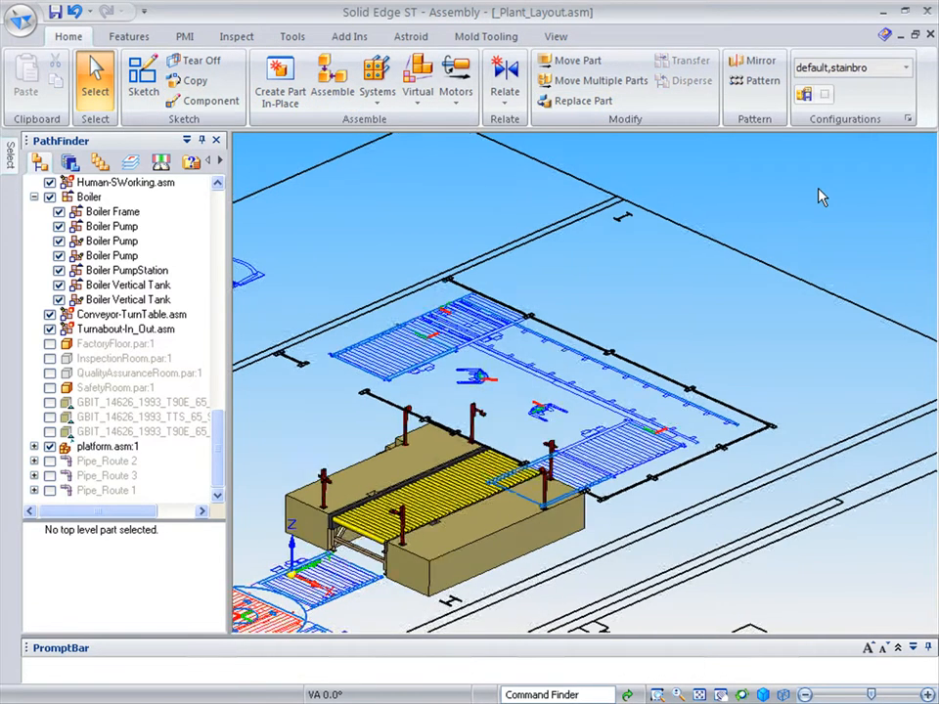
{"action": "scroll", "coordinate": [822, 197], "scroll_direction": "down", "scroll_amount": 5}
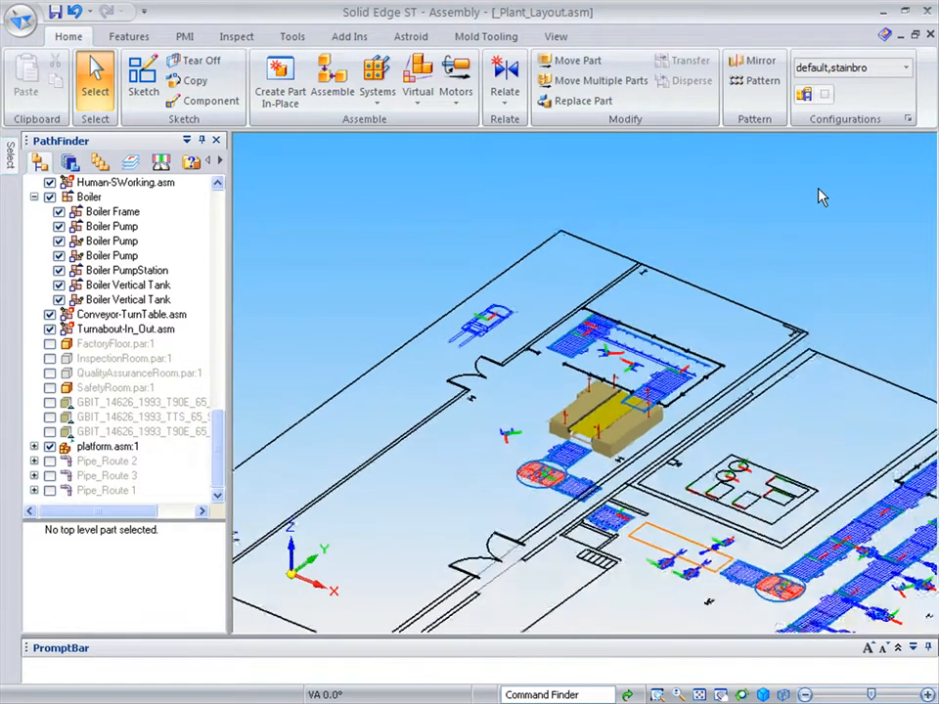
{"action": "scroll", "coordinate": [821, 197], "scroll_direction": "down", "scroll_amount": 3}
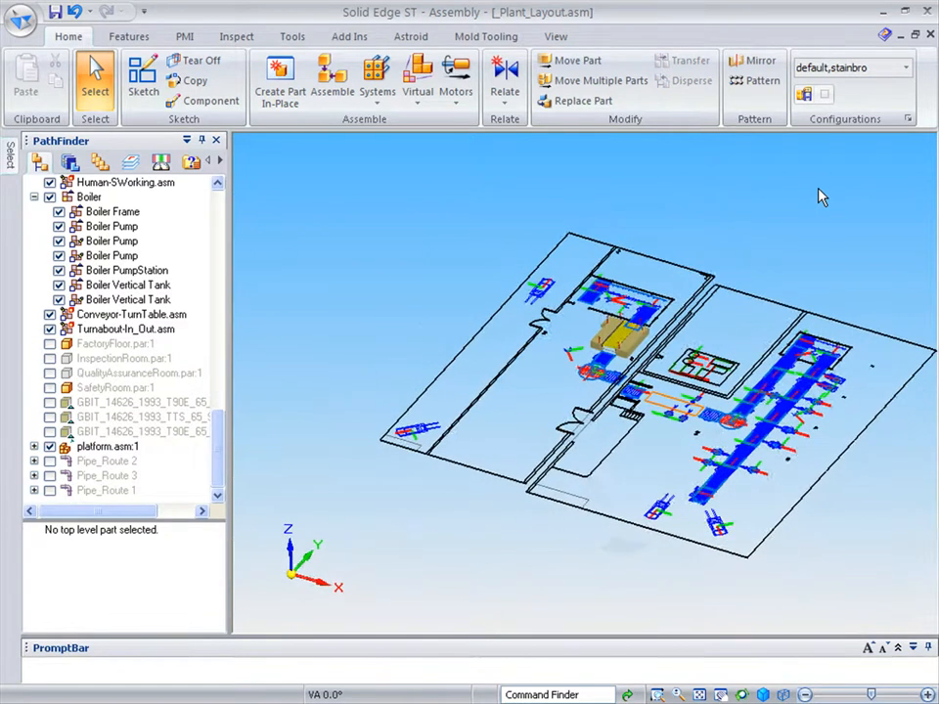
{"action": "scroll", "coordinate": [822, 197], "scroll_direction": "down", "scroll_amount": 1}
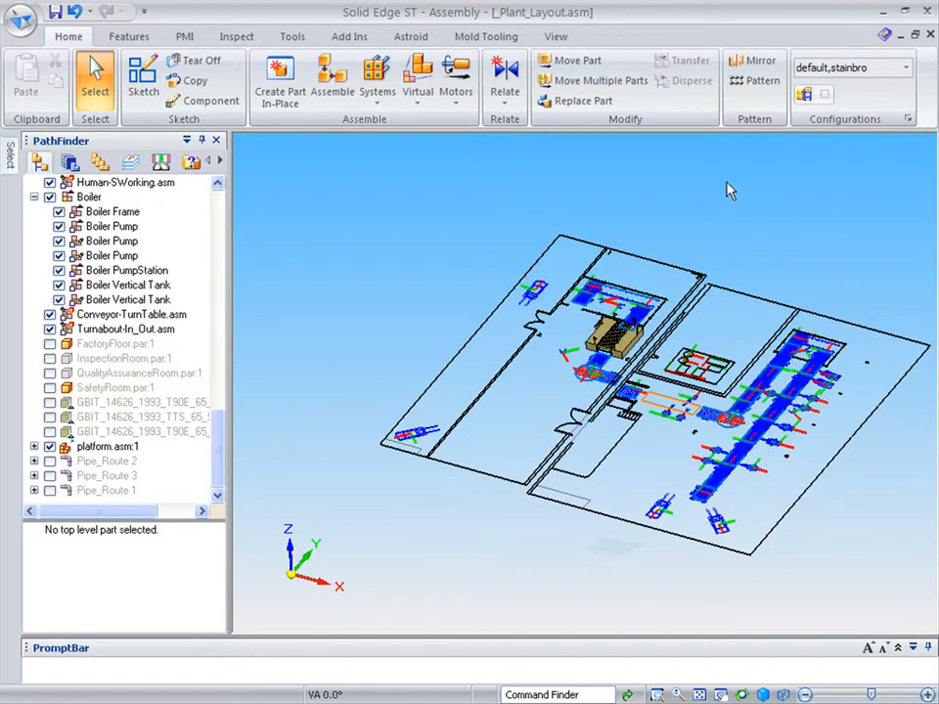
{"action": "left_click", "coordinate": [418, 93]}
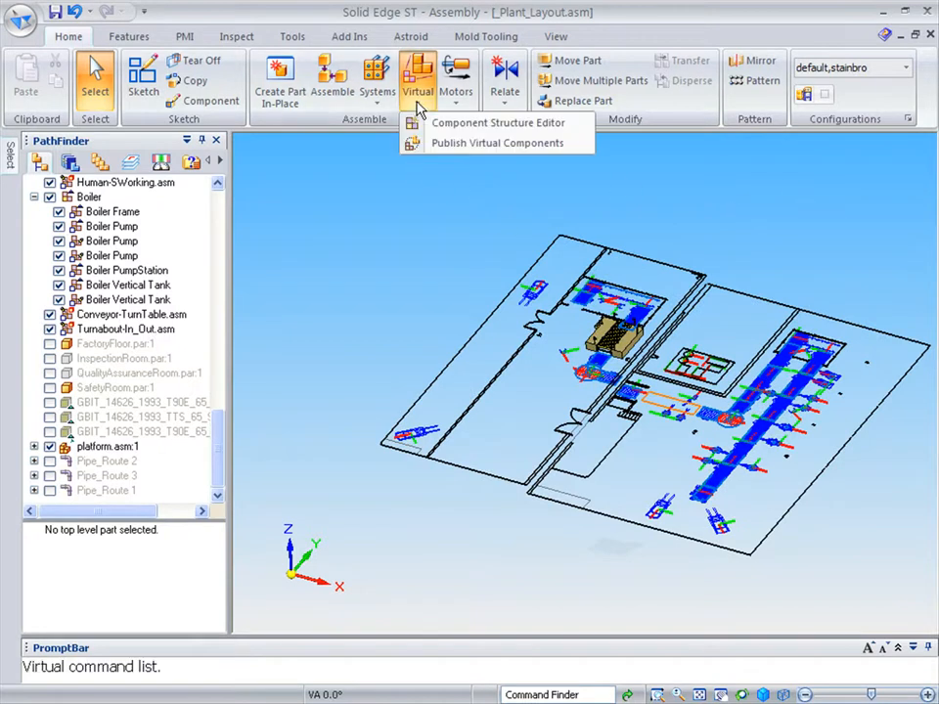
{"action": "left_click", "coordinate": [462, 147]}
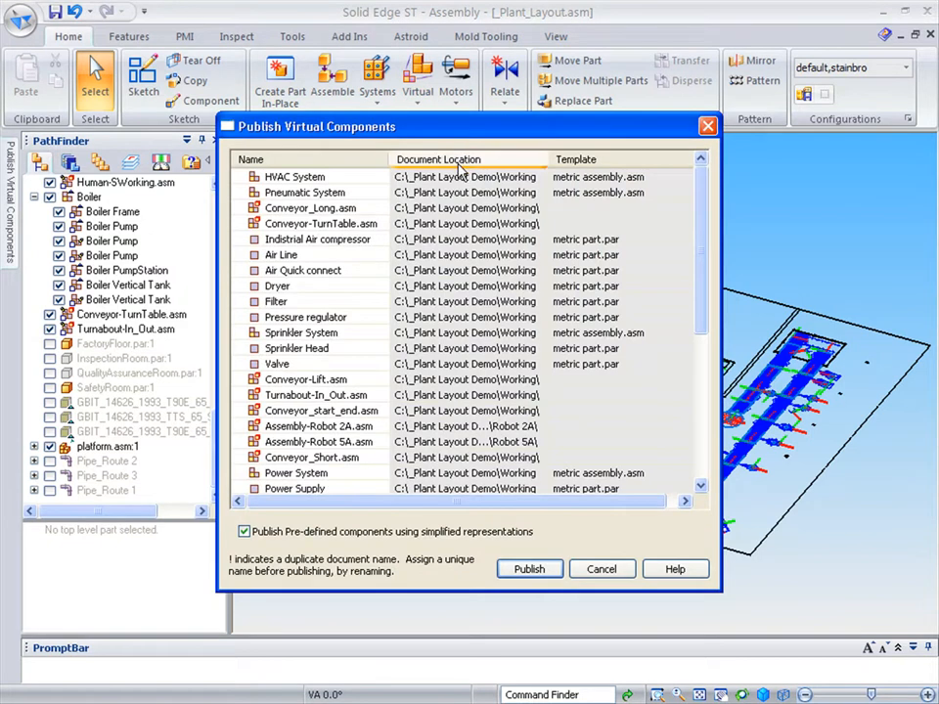
{"action": "left_click", "coordinate": [459, 161]}
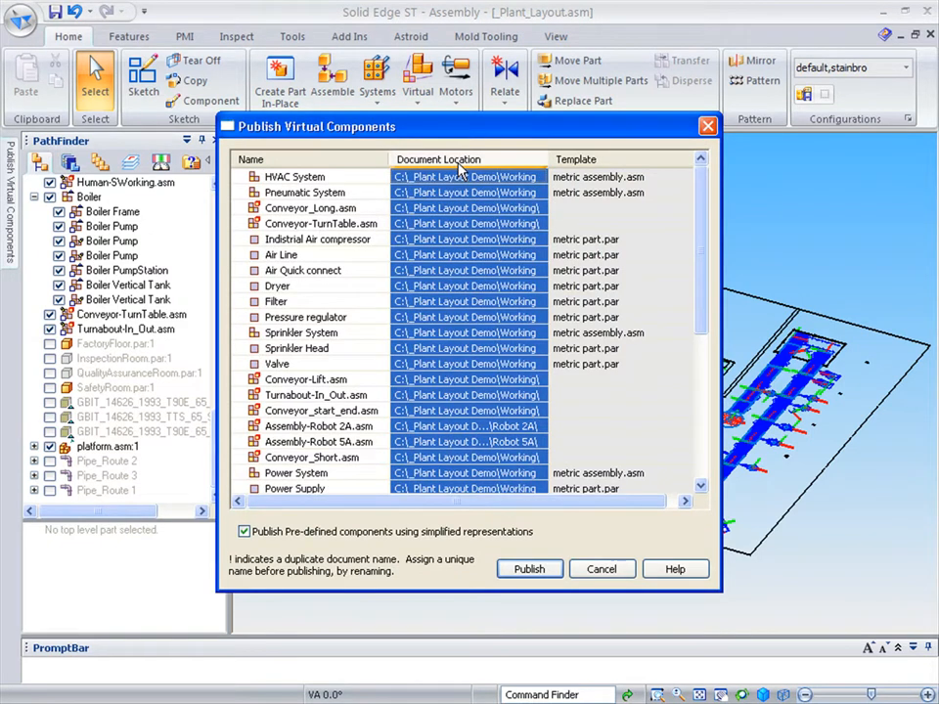
{"action": "right_click", "coordinate": [460, 168]}
{"action": "left_click", "coordinate": [523, 218]}
{"action": "left_click", "coordinate": [462, 370]}
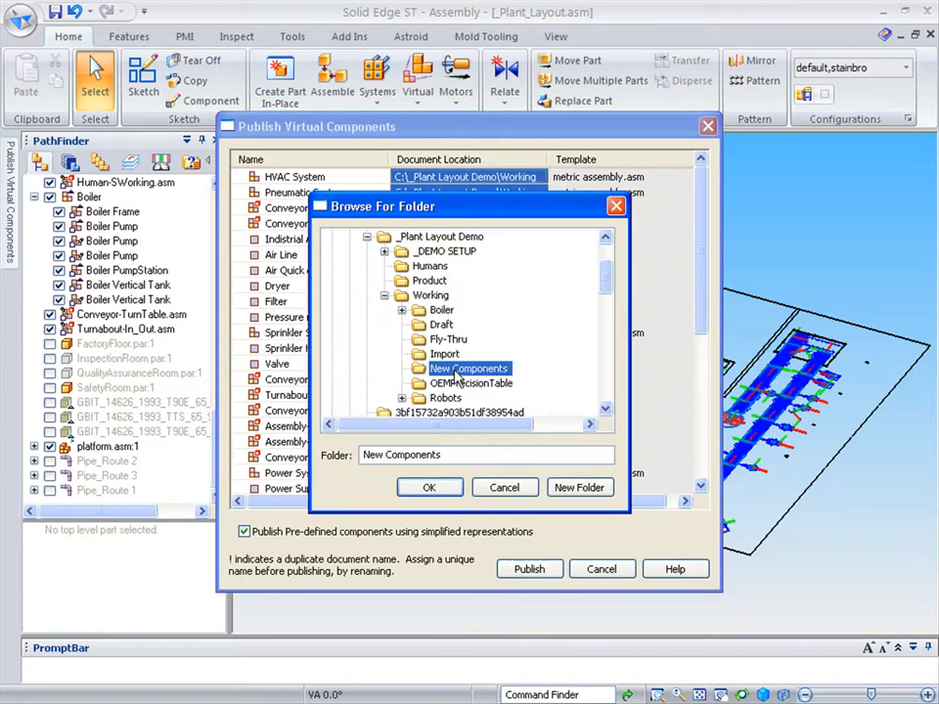
{"action": "left_click", "coordinate": [430, 489]}
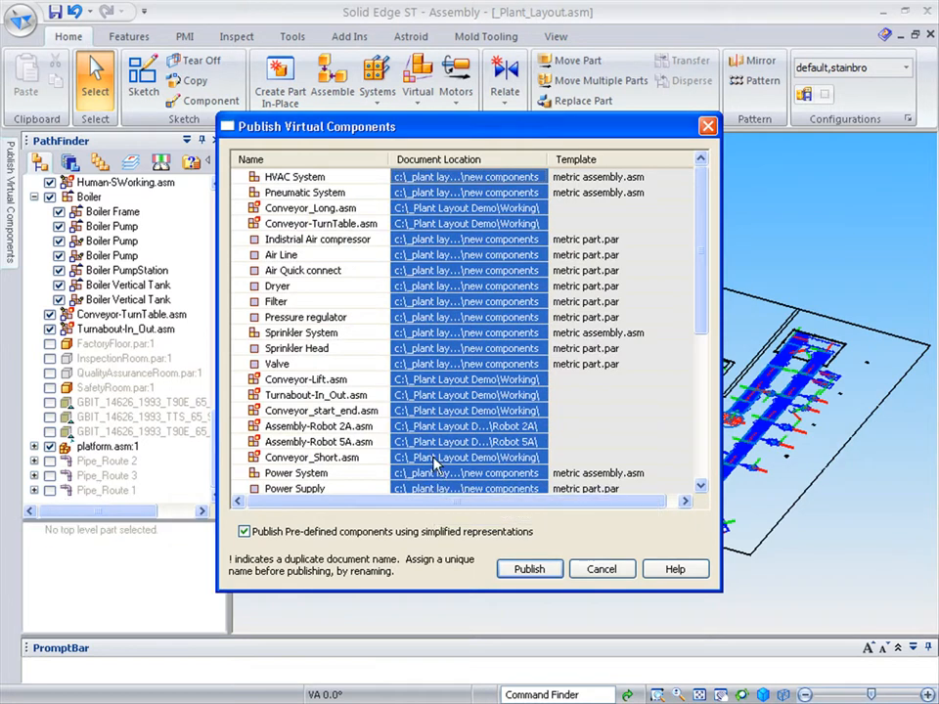
{"action": "left_click", "coordinate": [529, 574]}
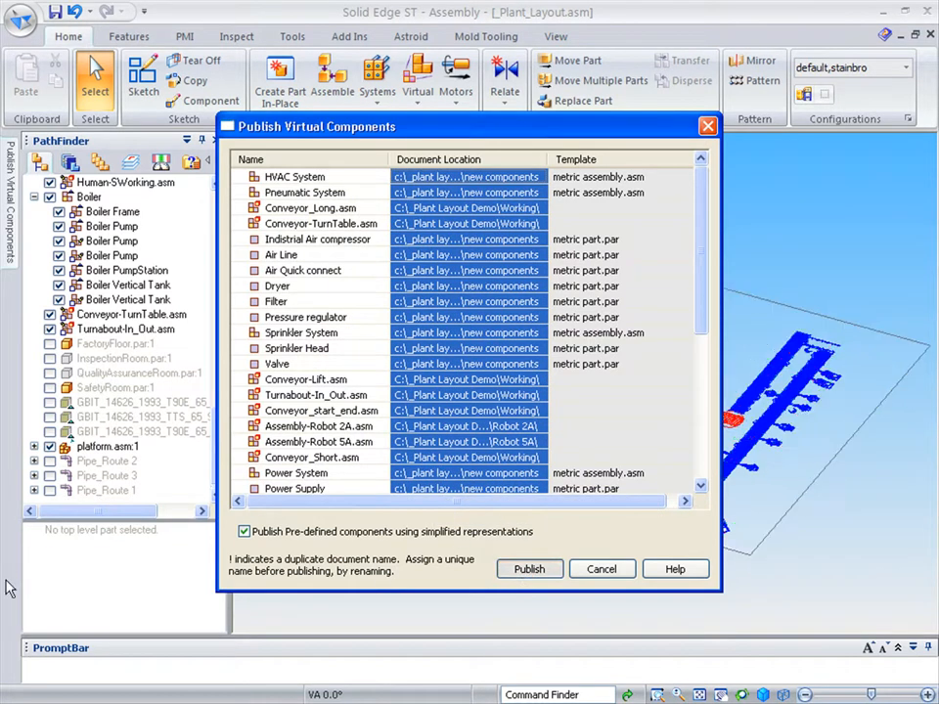